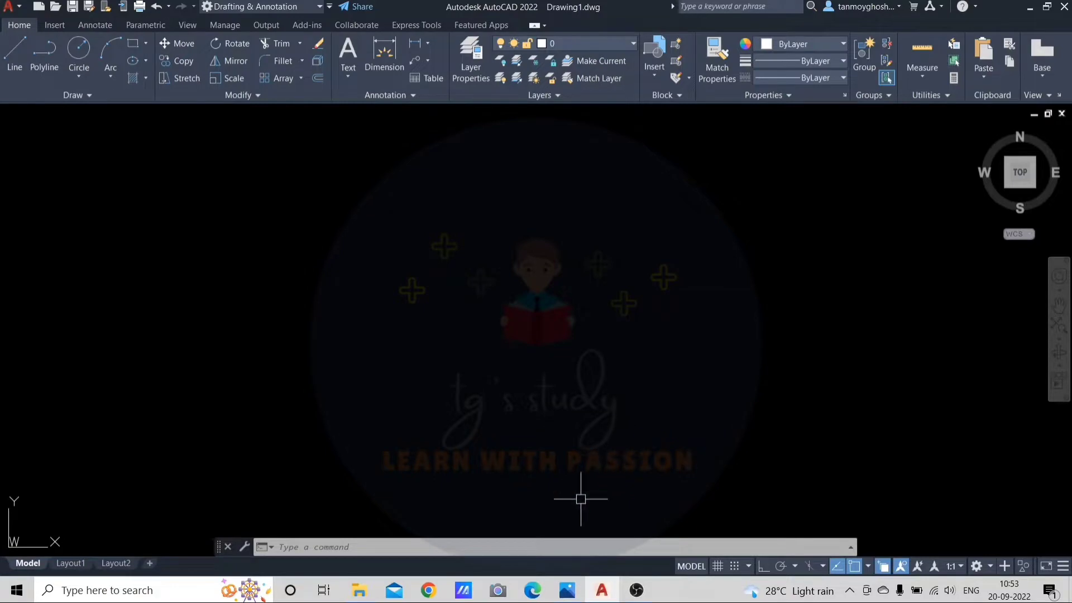
# After checking the reference image, set length precision to 0 with Millimeters insertion scale
pyautogui.click(565, 595)
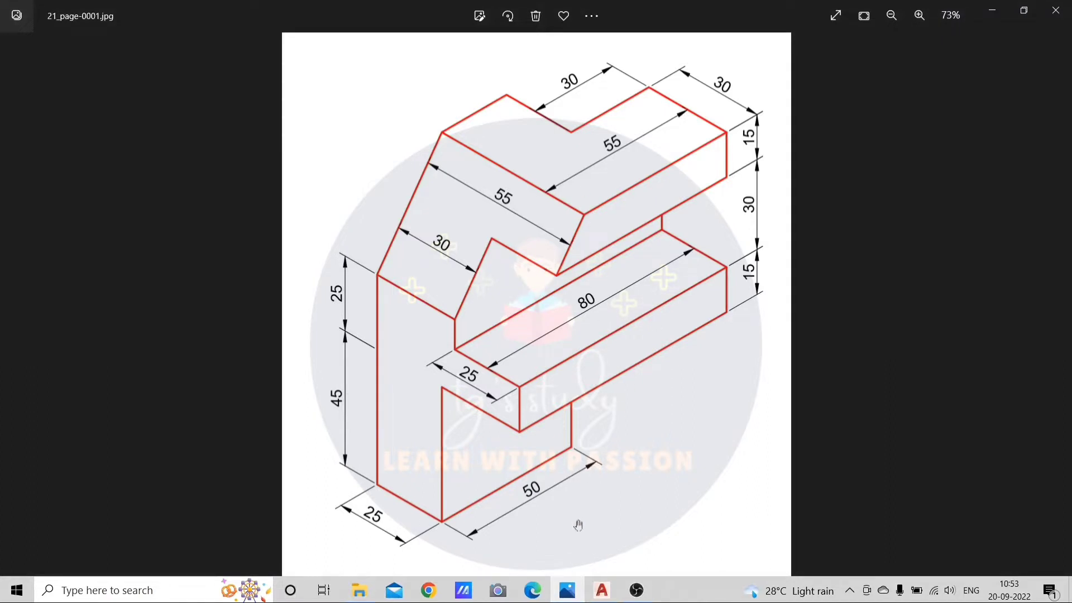
pyautogui.click(602, 590)
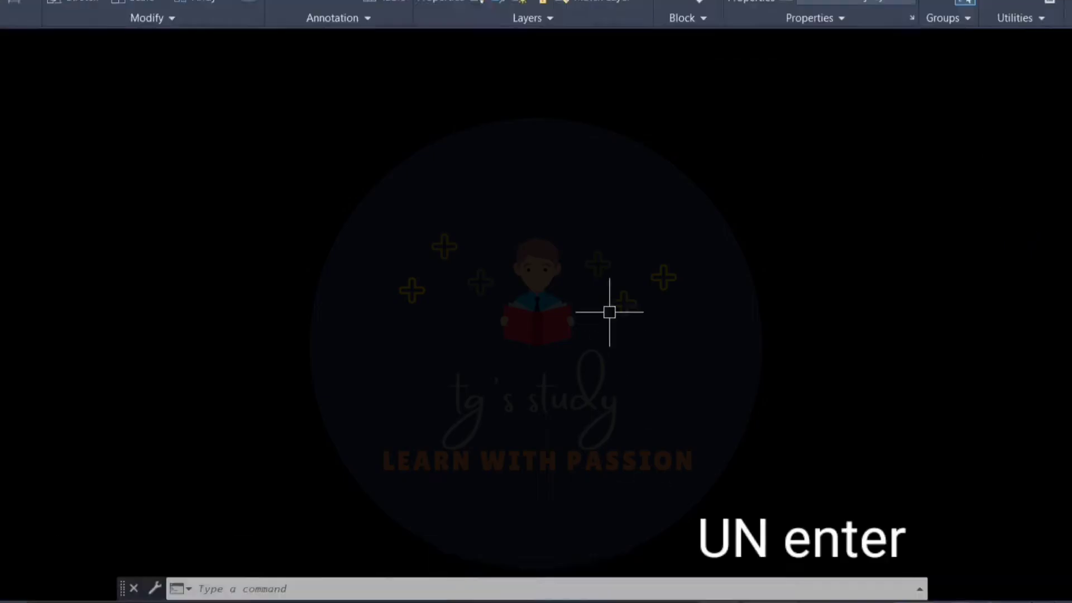
pyautogui.write('un')
pyautogui.press('Return')
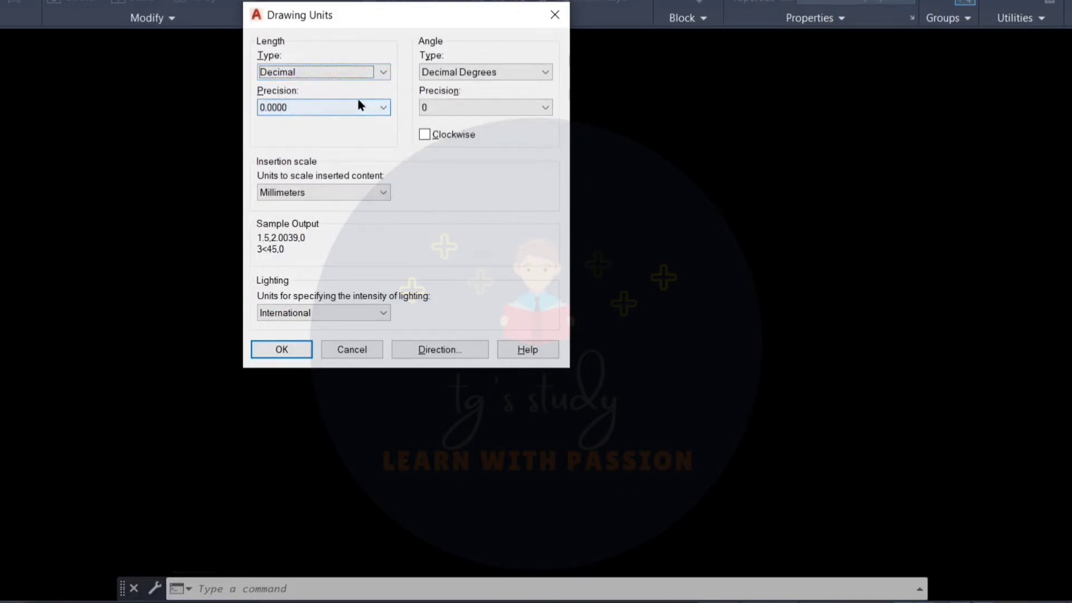
pyautogui.click(342, 110)
pyautogui.click(290, 117)
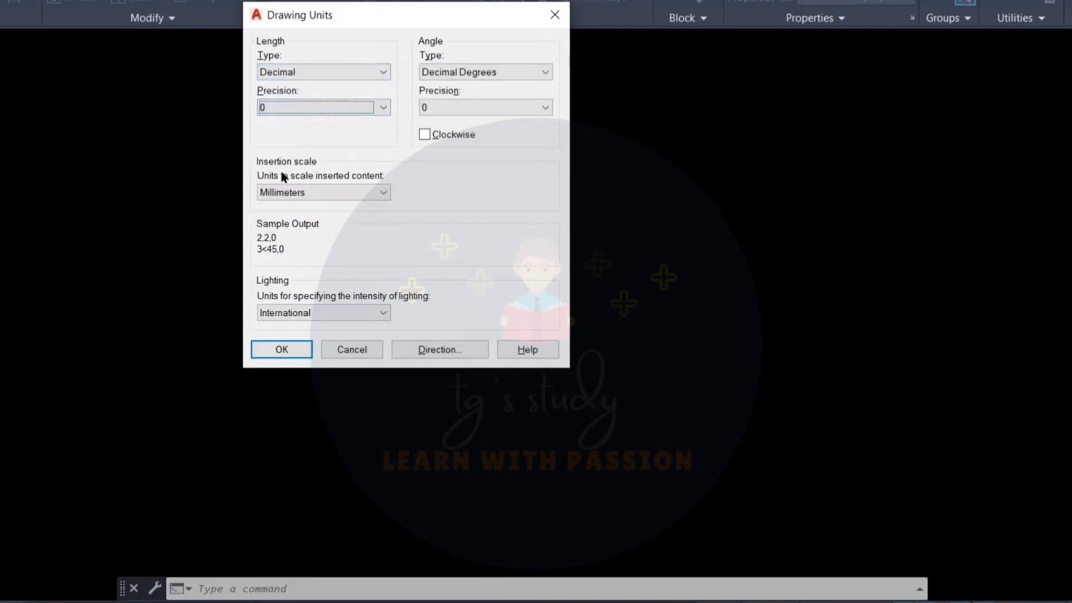
pyautogui.click(382, 194)
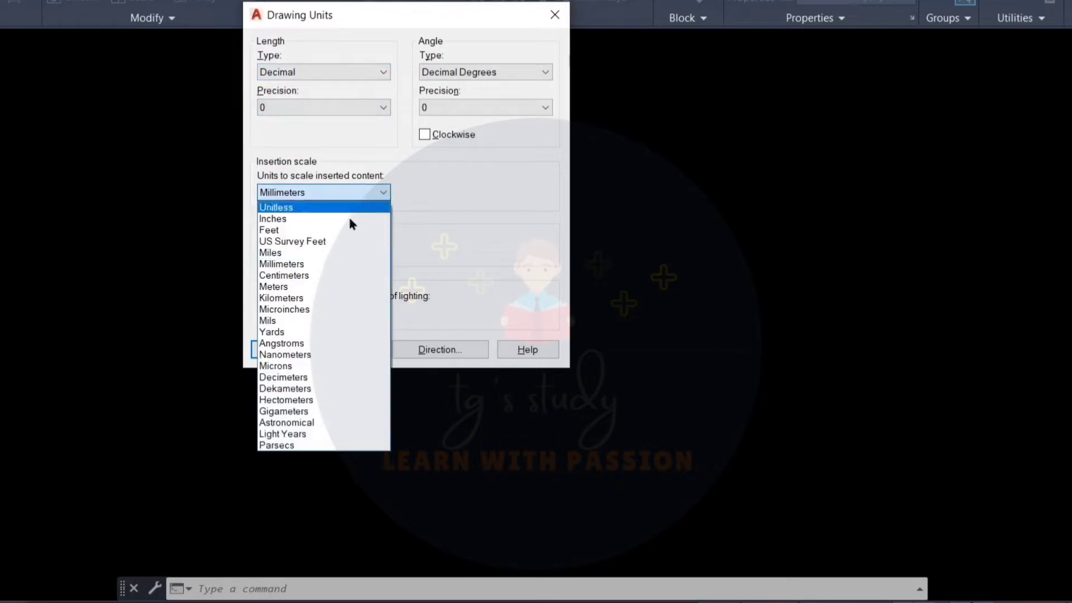
pyautogui.click(347, 264)
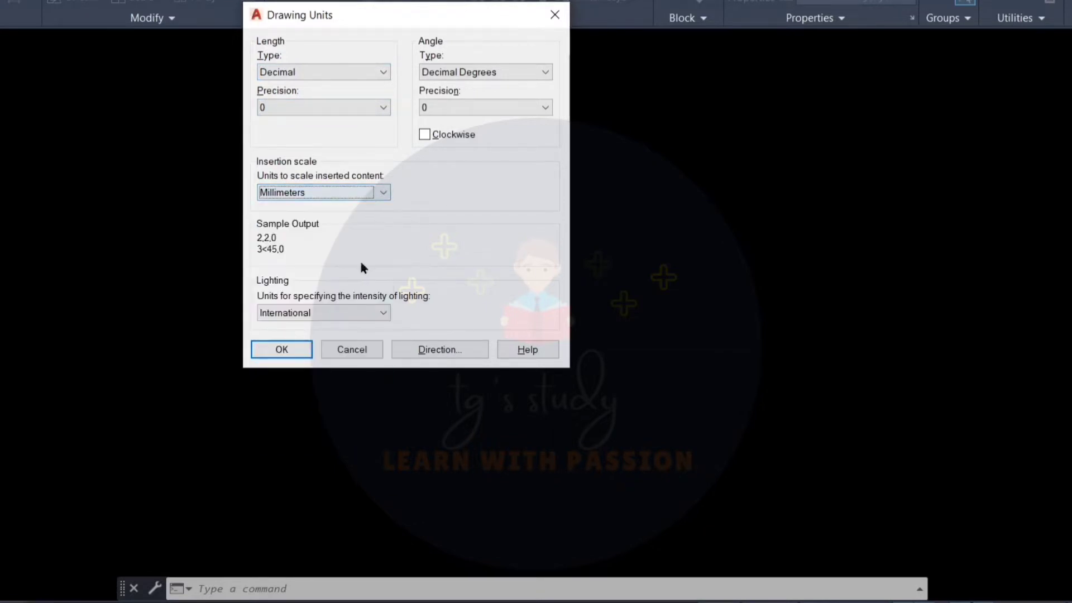
pyautogui.click(279, 352)
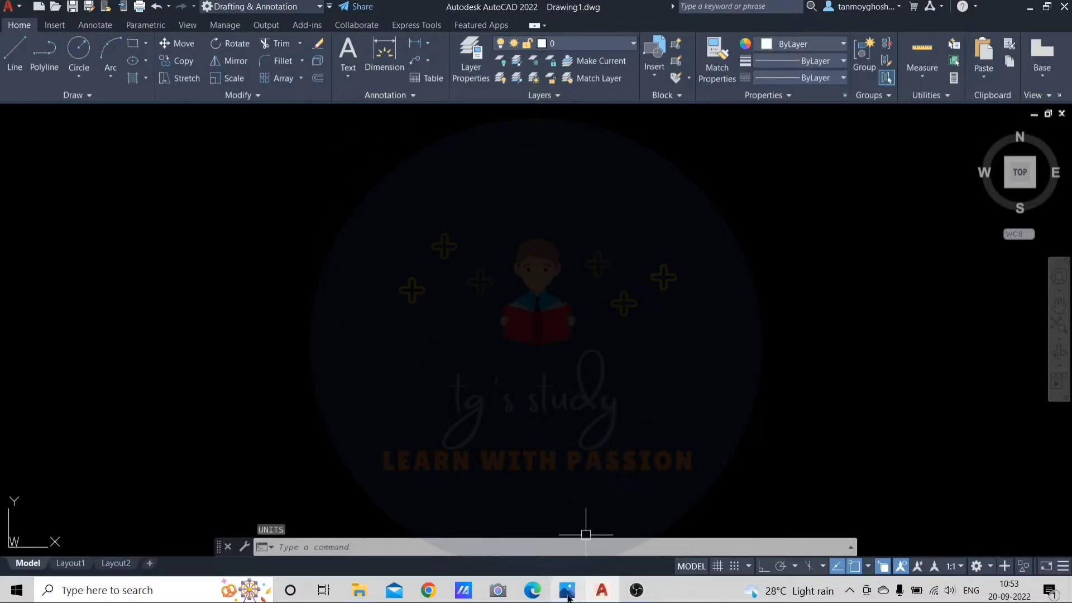
pyautogui.click(568, 596)
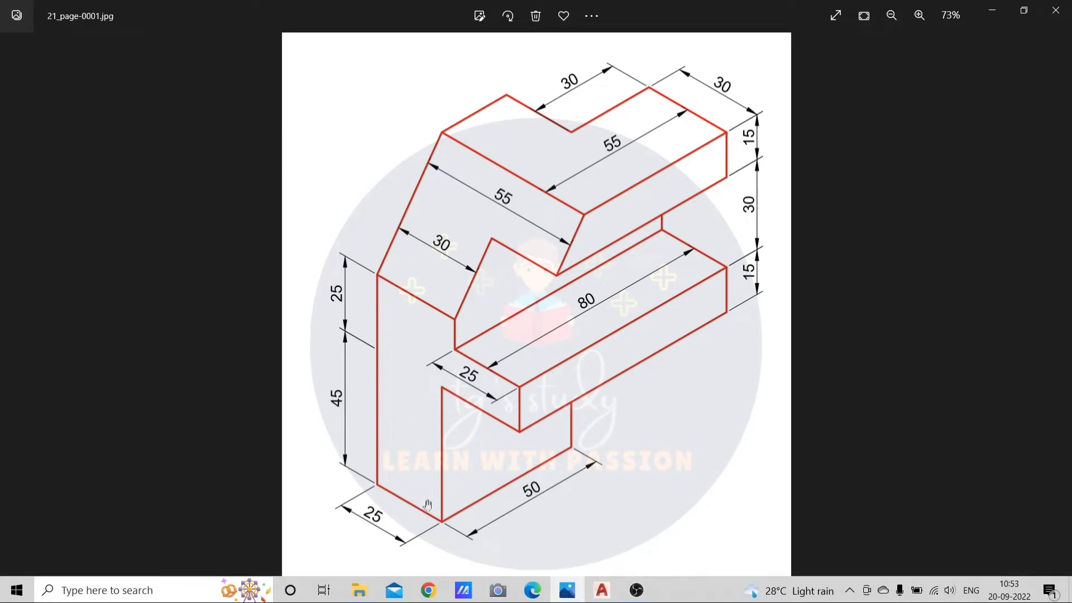
pyautogui.click(992, 10)
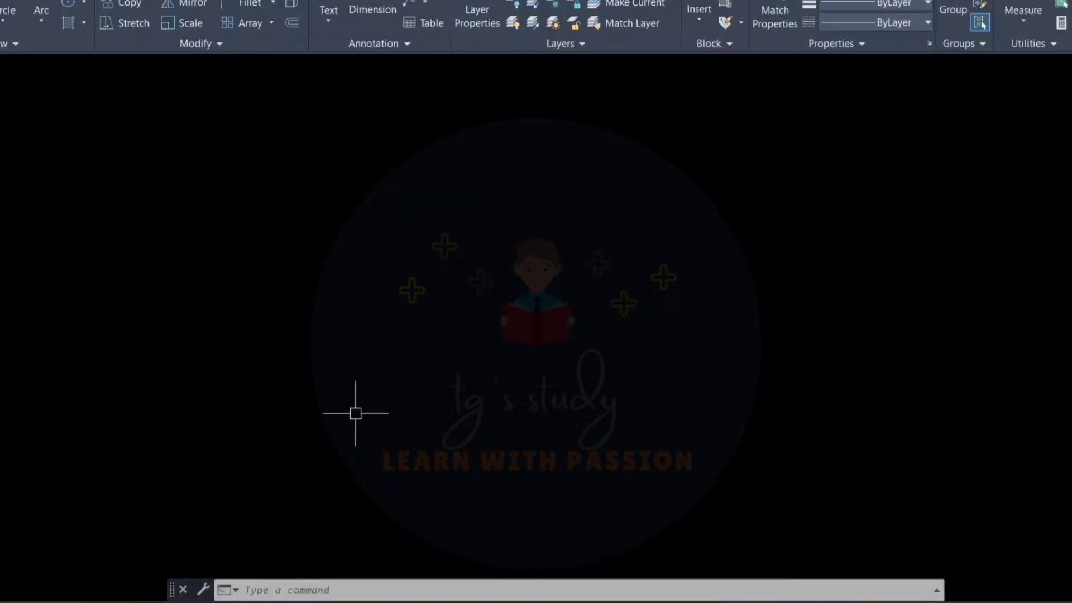
# Turn on Isometric snap in Drafting Settings using the DS command
pyautogui.write('D')
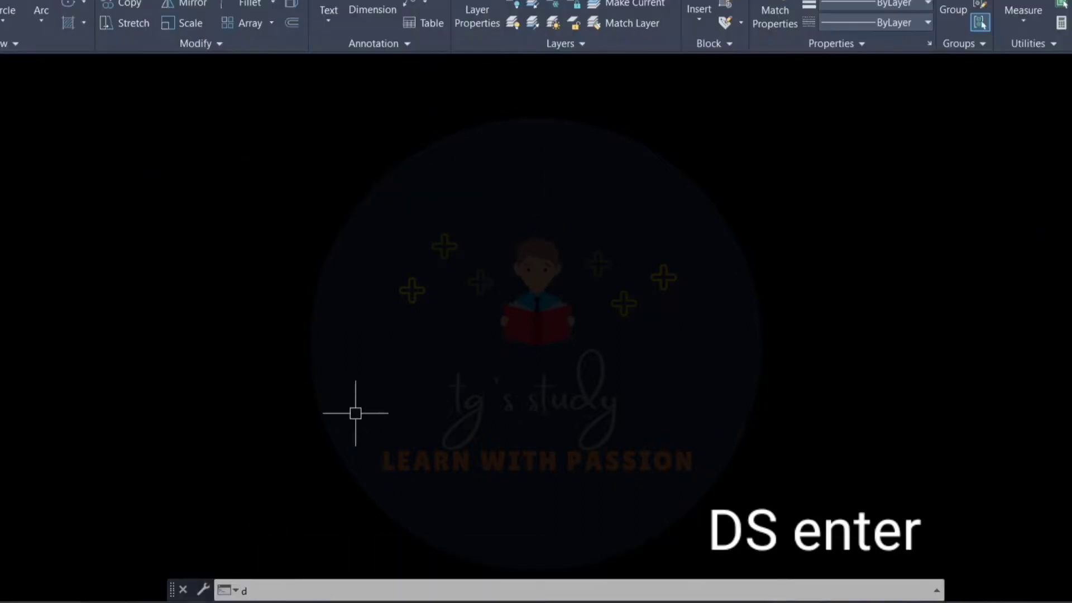
pyautogui.write('S')
pyautogui.press('Return')
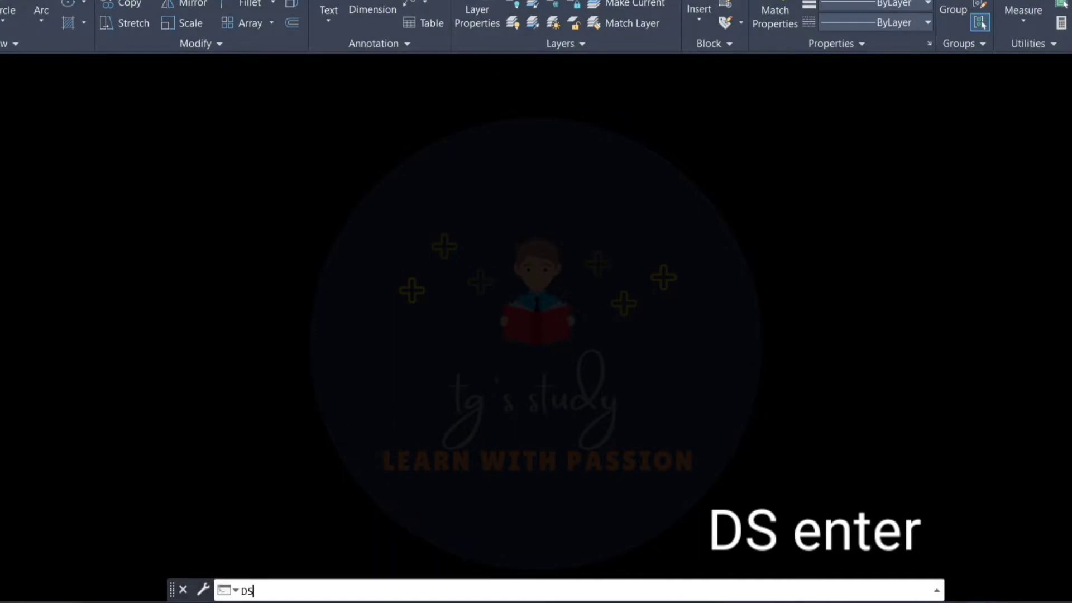
pyautogui.press('Return')
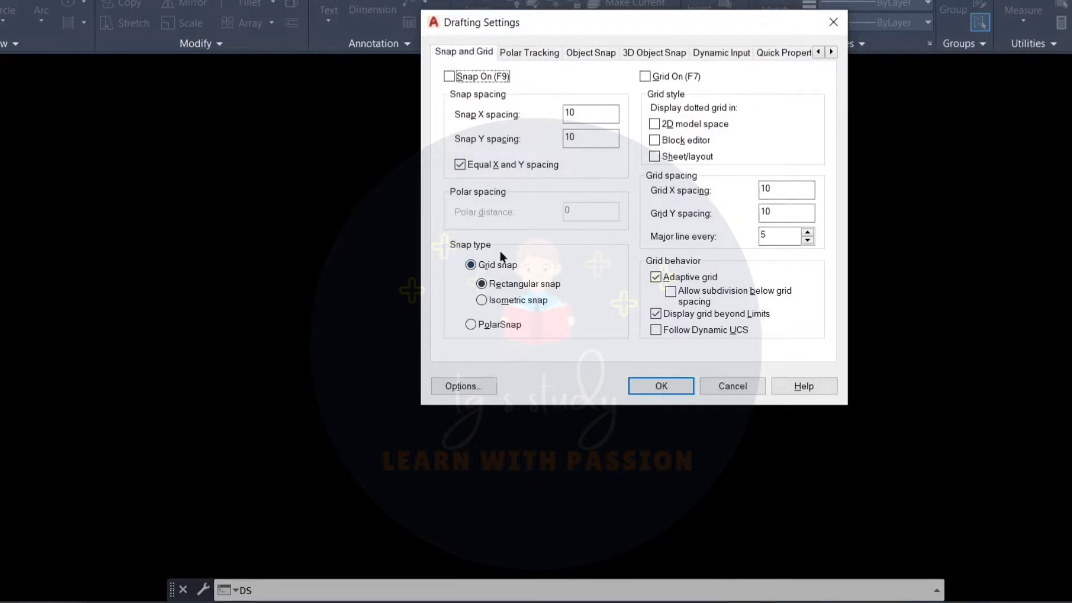
pyautogui.click(481, 301)
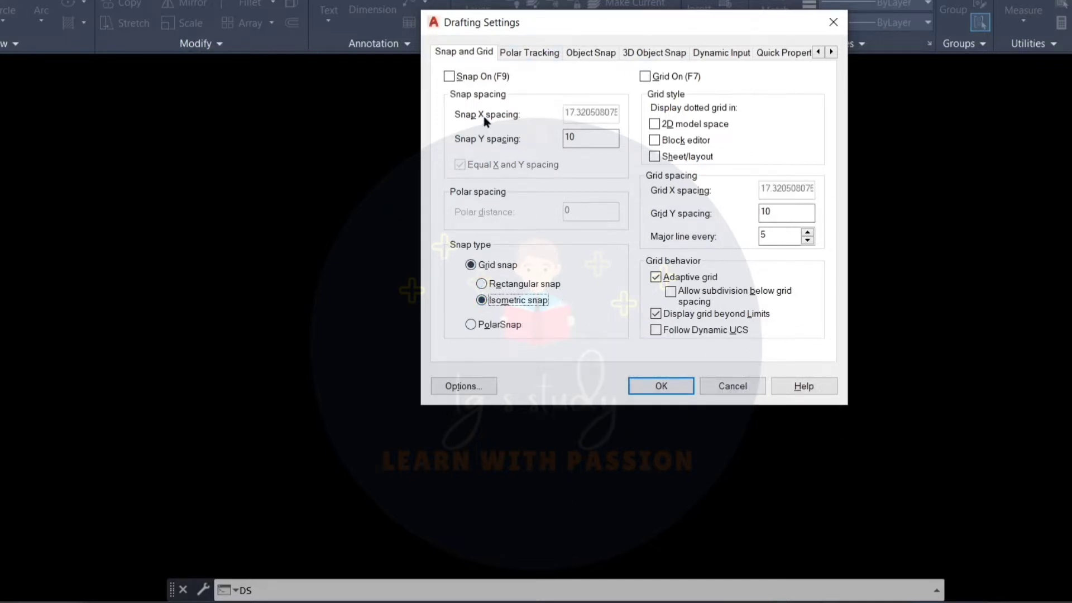
pyautogui.click(673, 386)
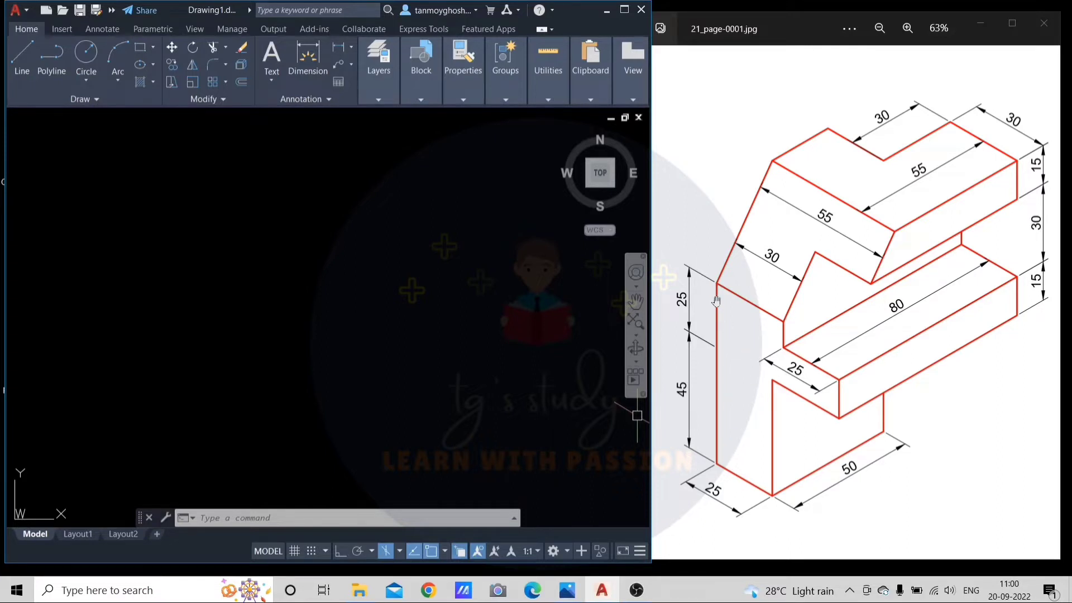
# Start the profile with Ortho on, drawing the 70-unit vertical edge from a lower-left point
pyautogui.moveTo(684, 387)
pyautogui.click(307, 301)
pyautogui.press('Escape')
pyautogui.press('Escape')
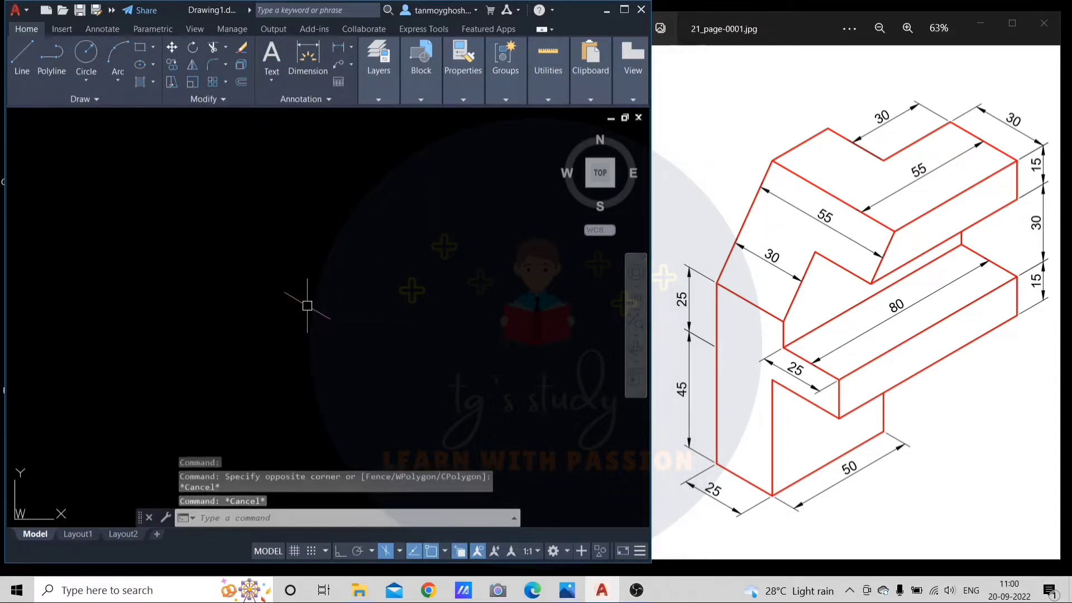
pyautogui.press('Escape')
pyautogui.write('l')
pyautogui.press('Return')
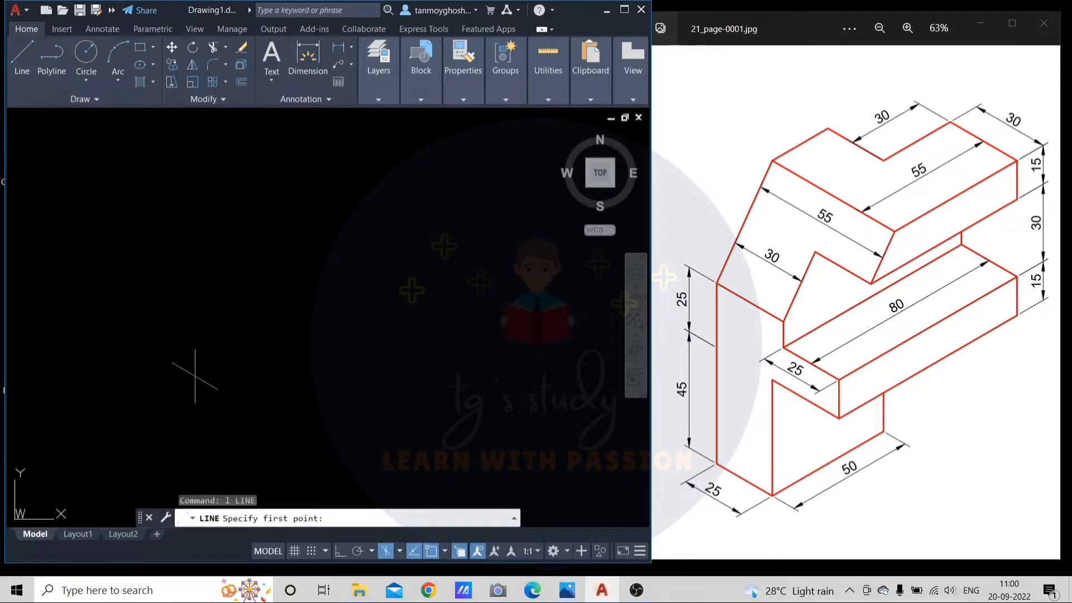
pyautogui.click(178, 393)
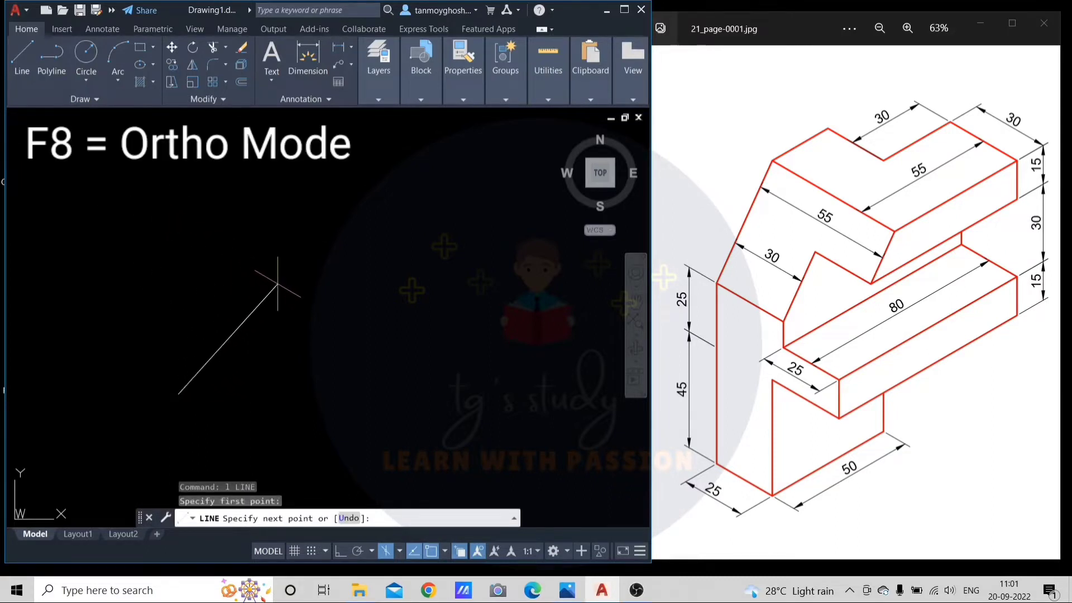
pyautogui.press('F8')
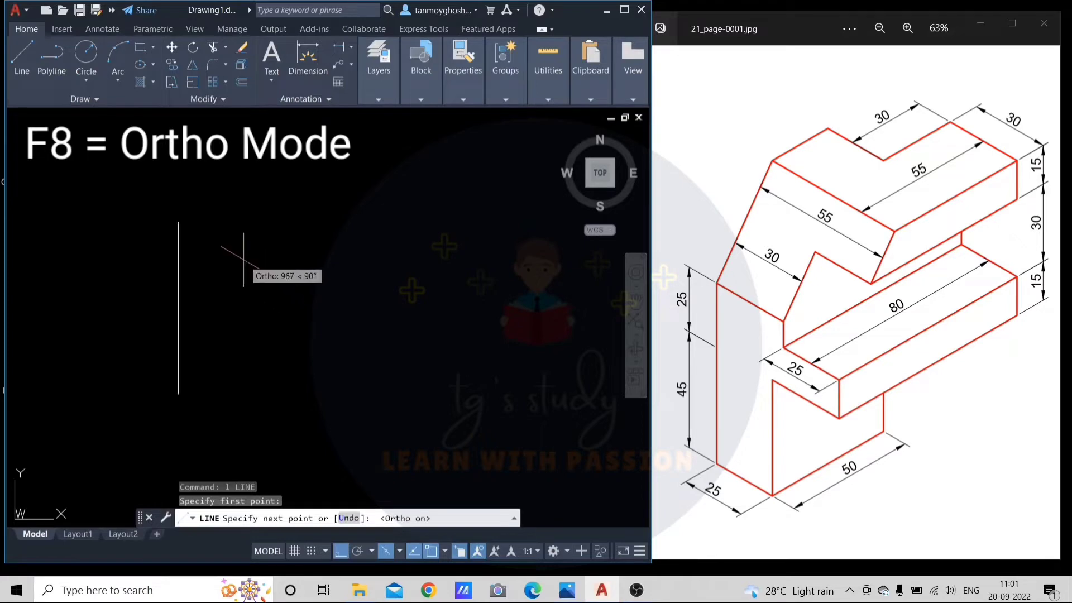
pyautogui.write('70')
pyautogui.press('Return')
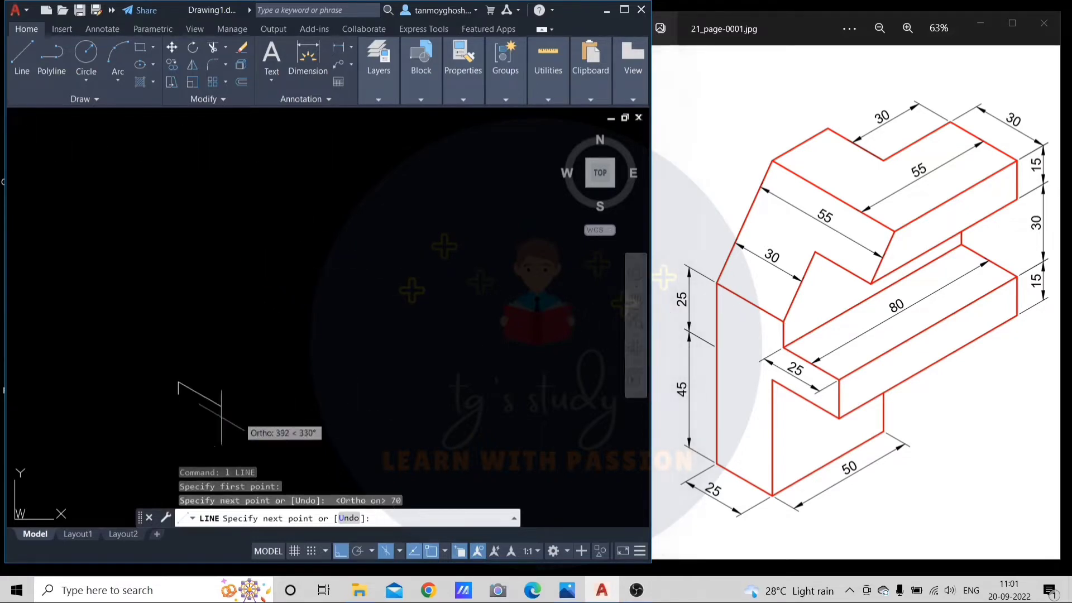
pyautogui.scroll(3, 204, 382)
pyautogui.scroll(3, 204, 383)
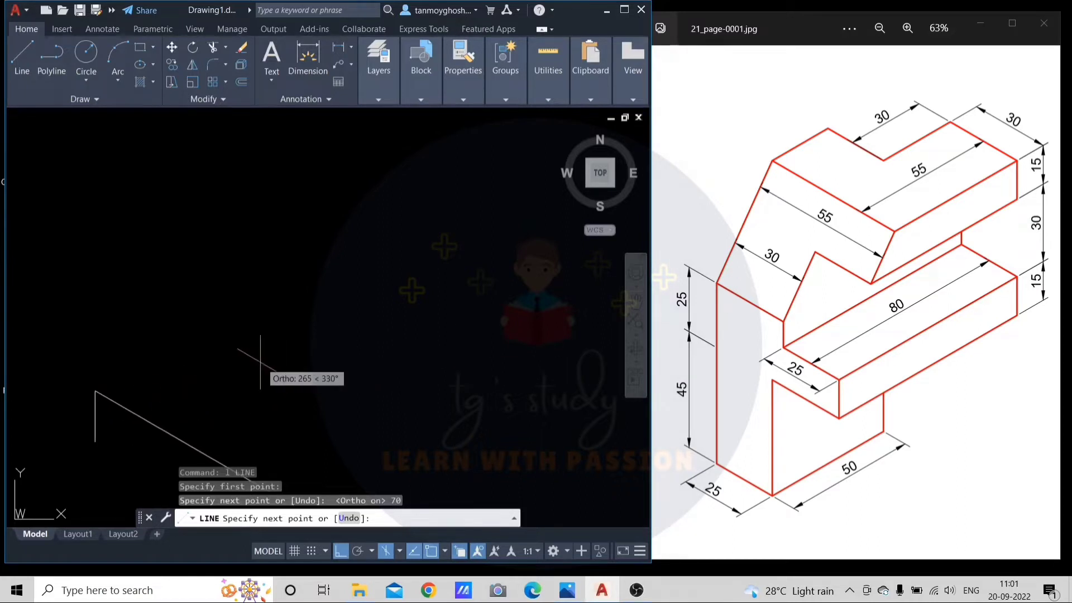
pyautogui.moveTo(251, 357)
pyautogui.mouseDown(button='middle')
pyautogui.moveTo(250, 249)
pyautogui.moveTo(301, 218)
pyautogui.mouseUp(button='middle')
pyautogui.write('30')
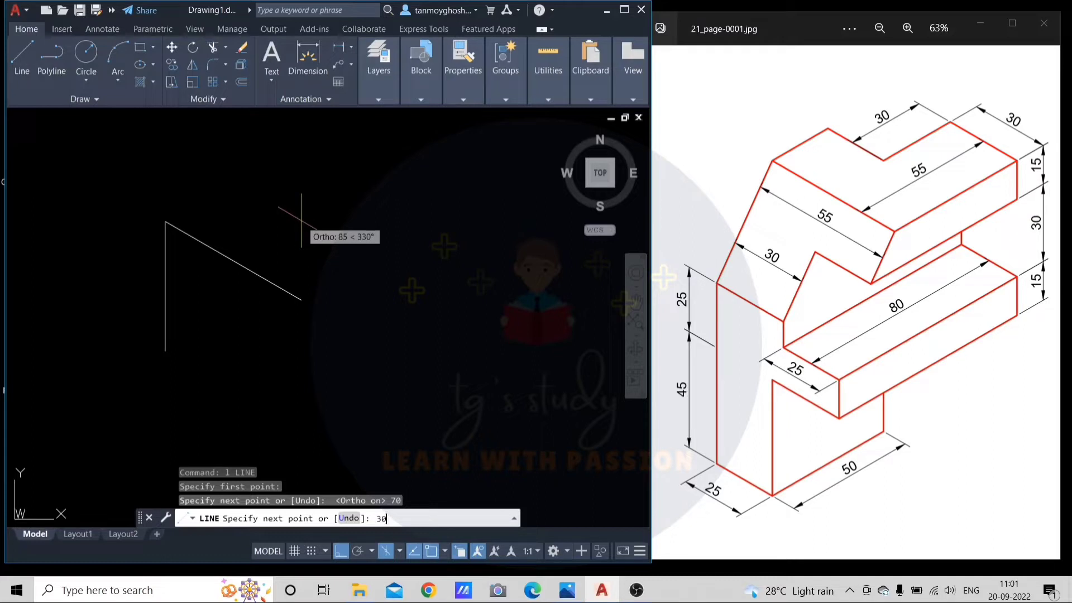
# Continue the profile with the 30, 10, 25 and 15 isometric edges, then recentre the view
pyautogui.press('Return')
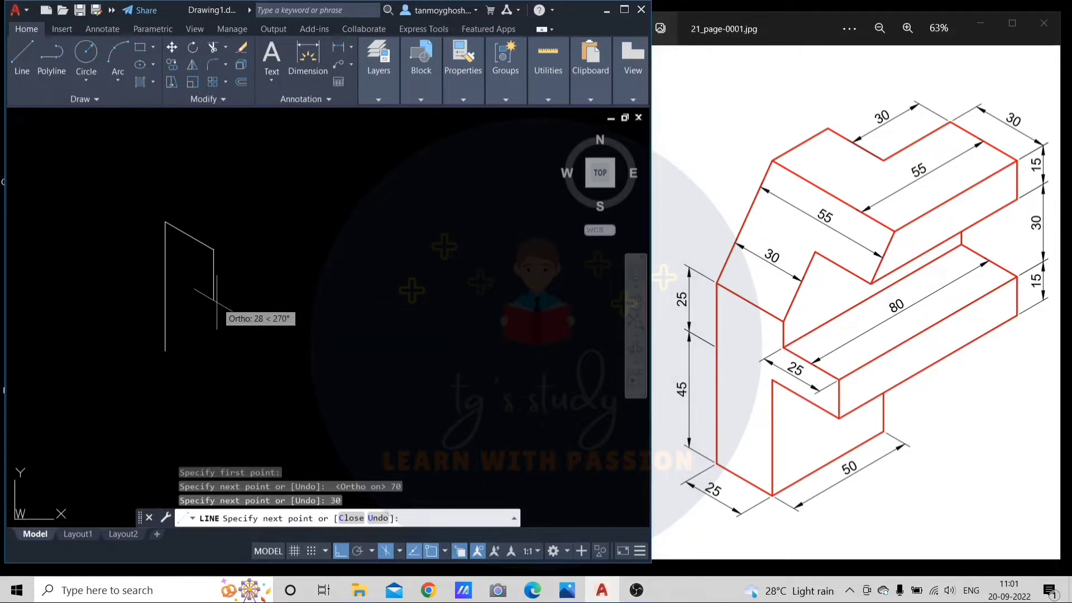
pyautogui.write('10')
pyautogui.press('Return')
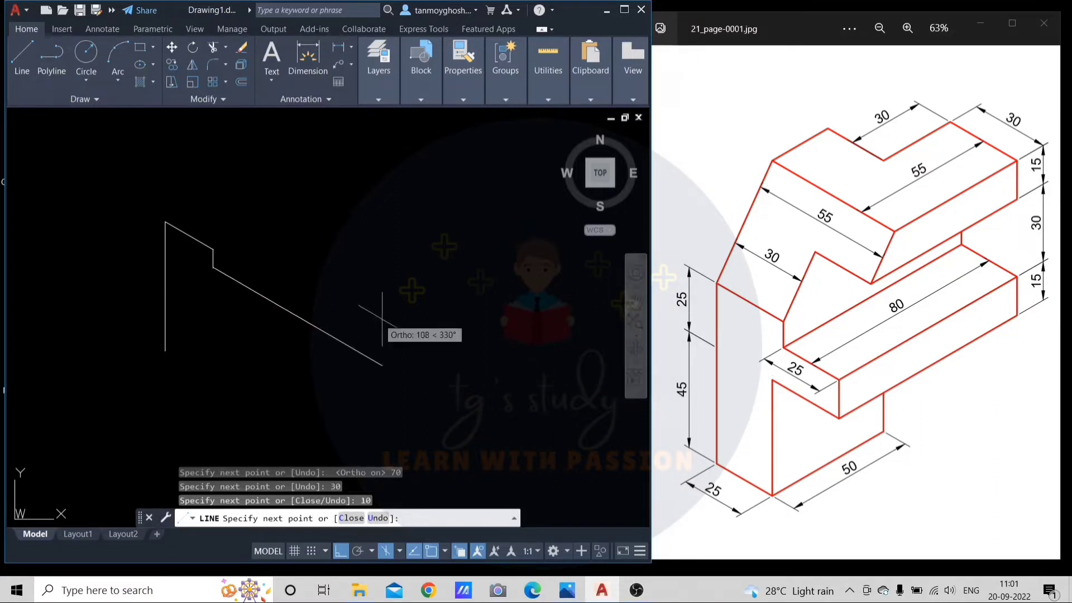
pyautogui.press('Return')
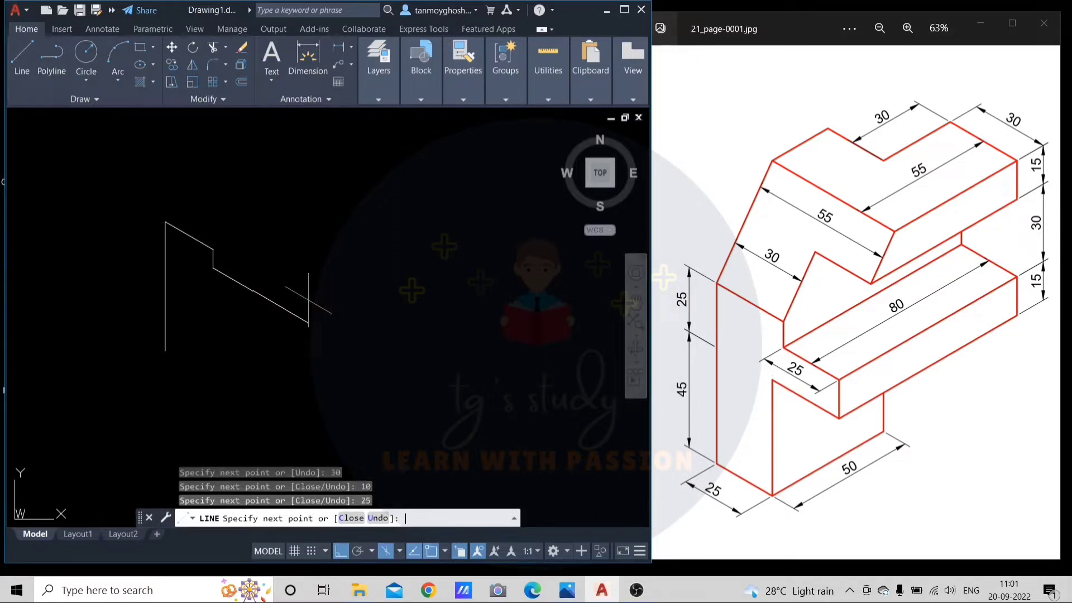
pyautogui.scroll(2, 233, 351)
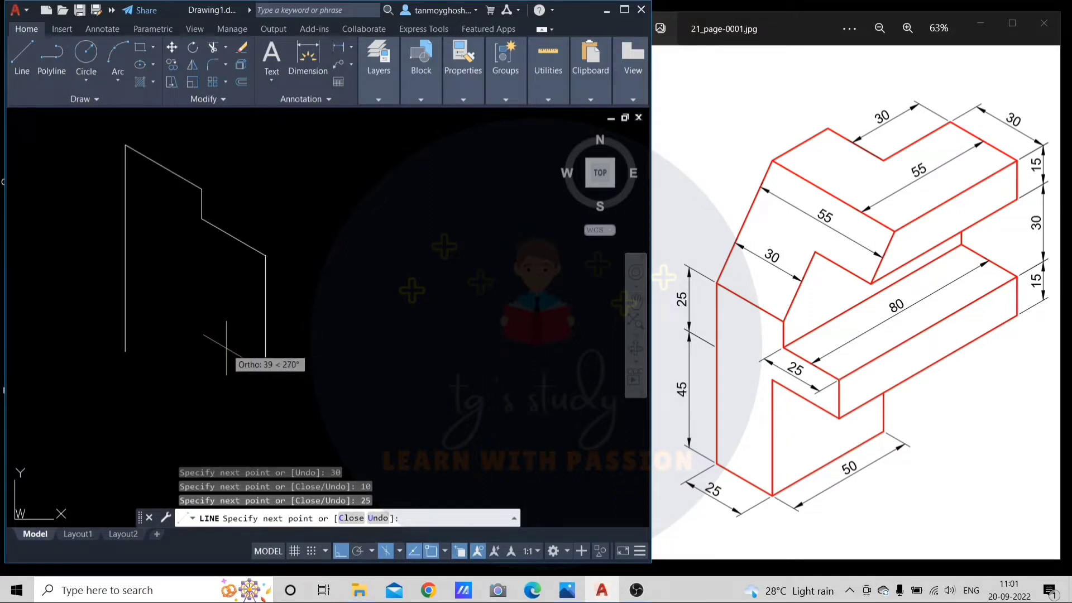
pyautogui.write('15')
pyautogui.press('Return')
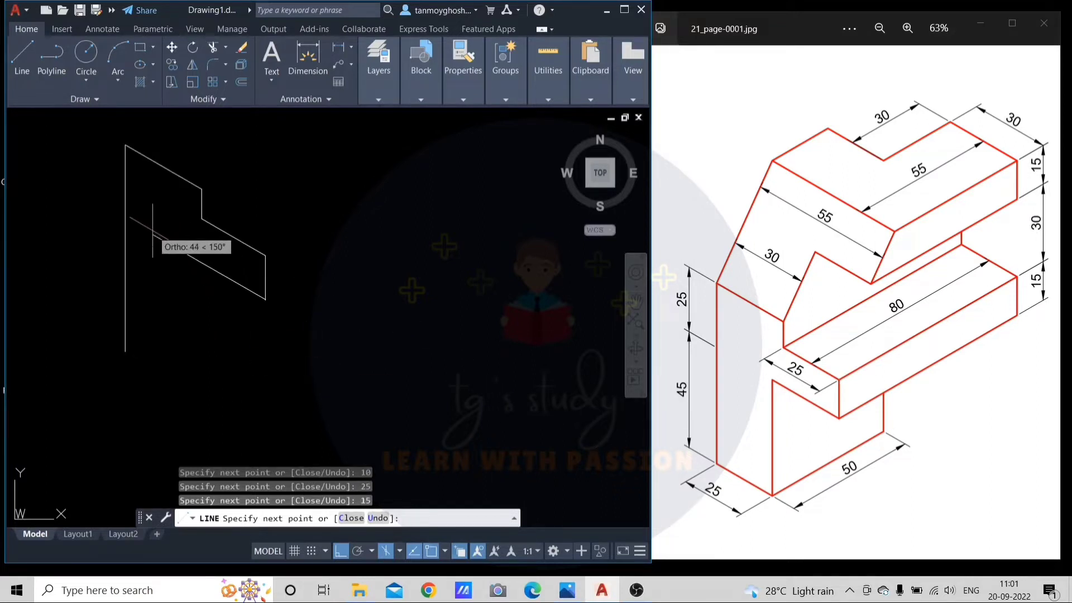
pyautogui.scroll(2, 145, 235)
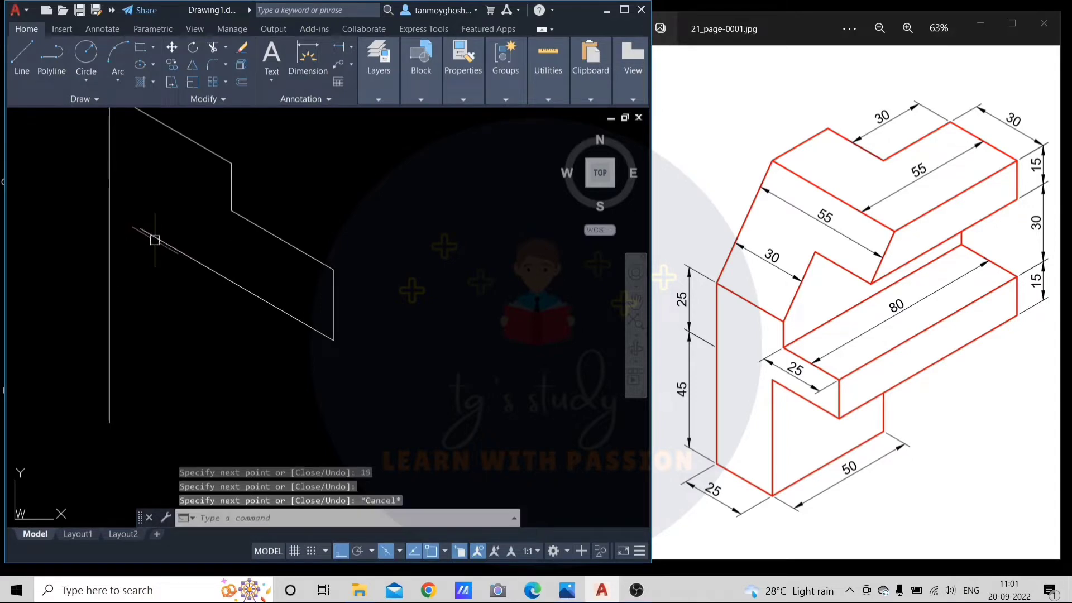
pyautogui.press('Escape')
pyautogui.scroll(-2, 477, 365)
pyautogui.moveTo(436, 385); pyautogui.dragTo(471, 338, button='middle')
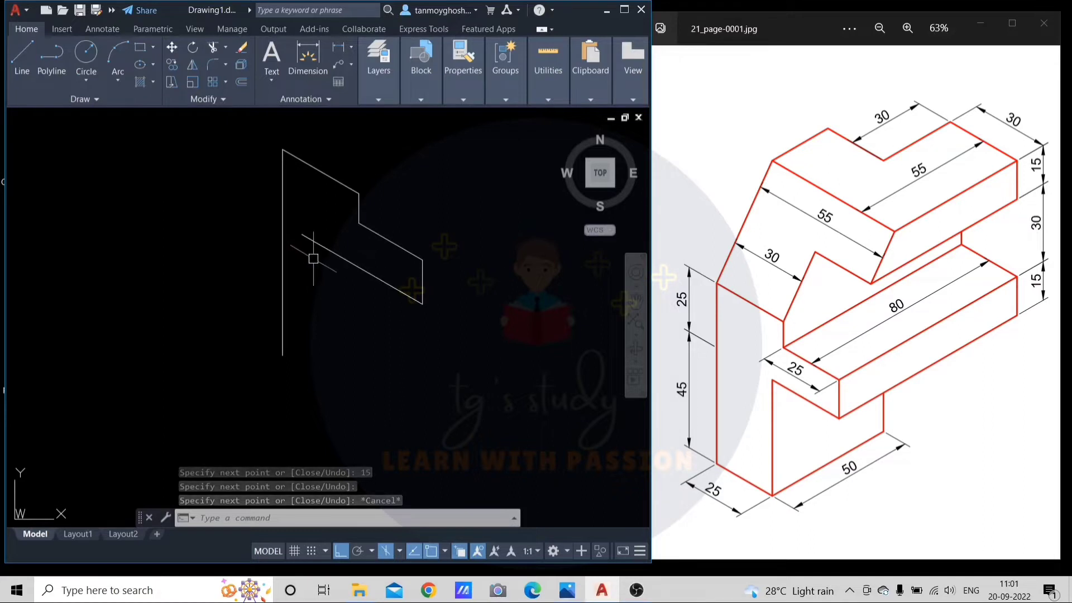
pyautogui.moveTo(758, 382); pyautogui.dragTo(753, 421, button='middle')
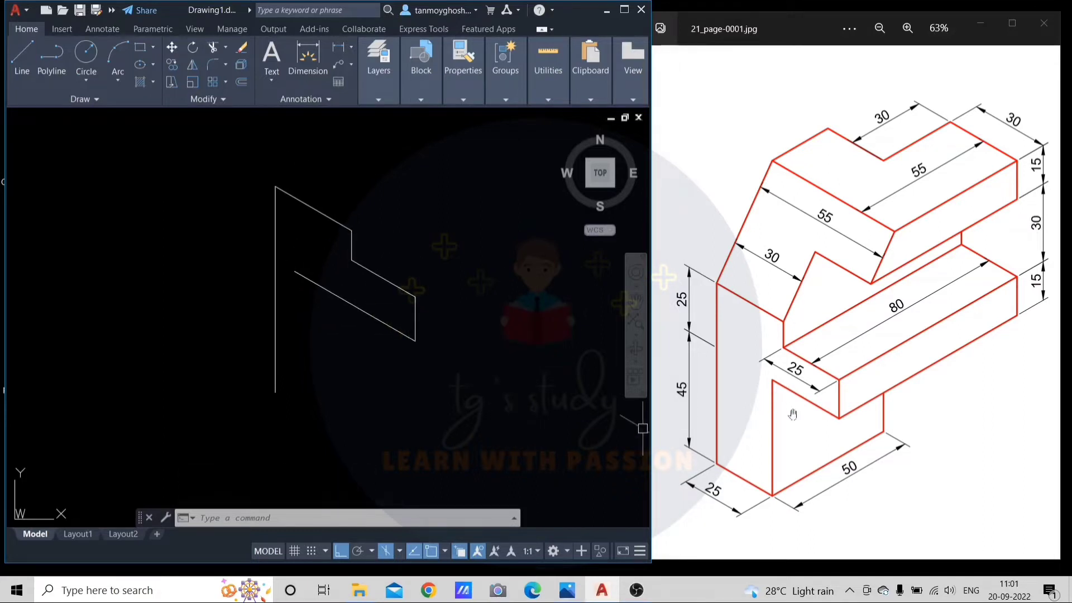
# Draw the 25 and 45 vertical edges from the profile's bottom endpoint
pyautogui.write('l')
pyautogui.press('Return')
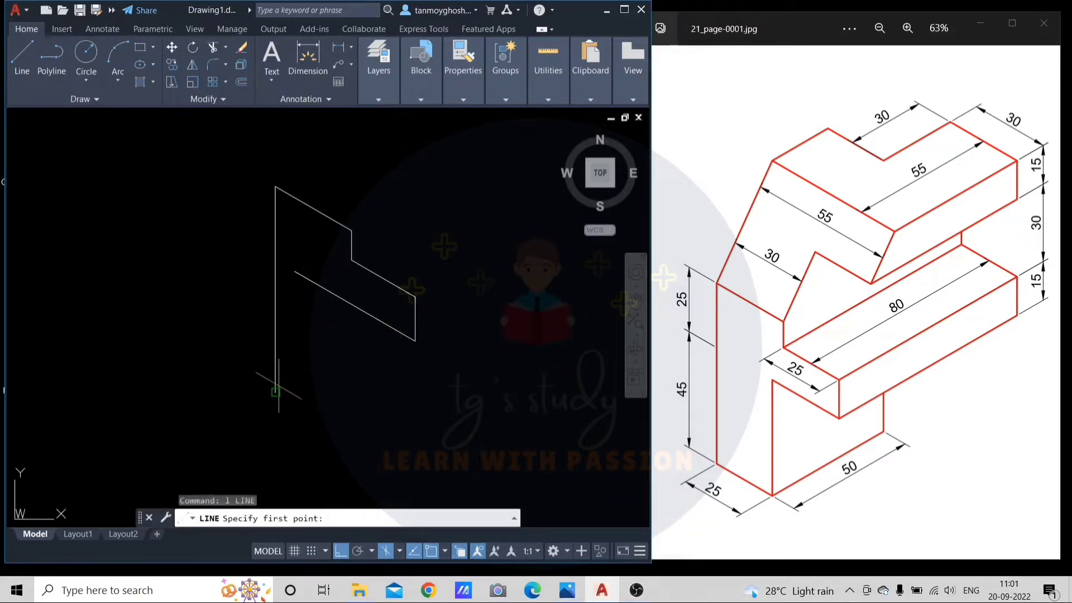
pyautogui.click(276, 392)
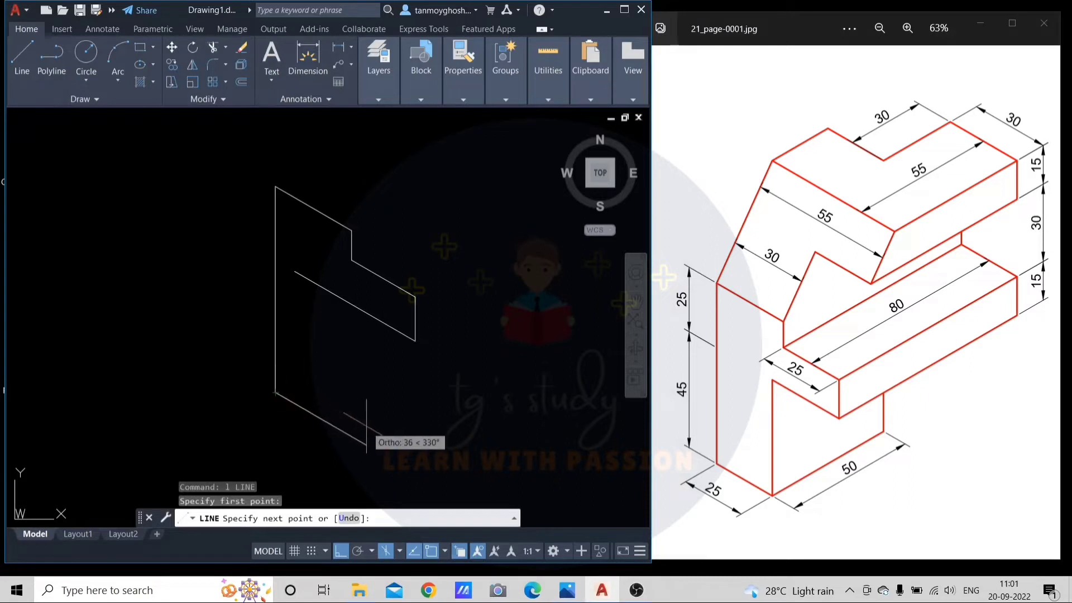
pyautogui.write('25')
pyautogui.press('Return')
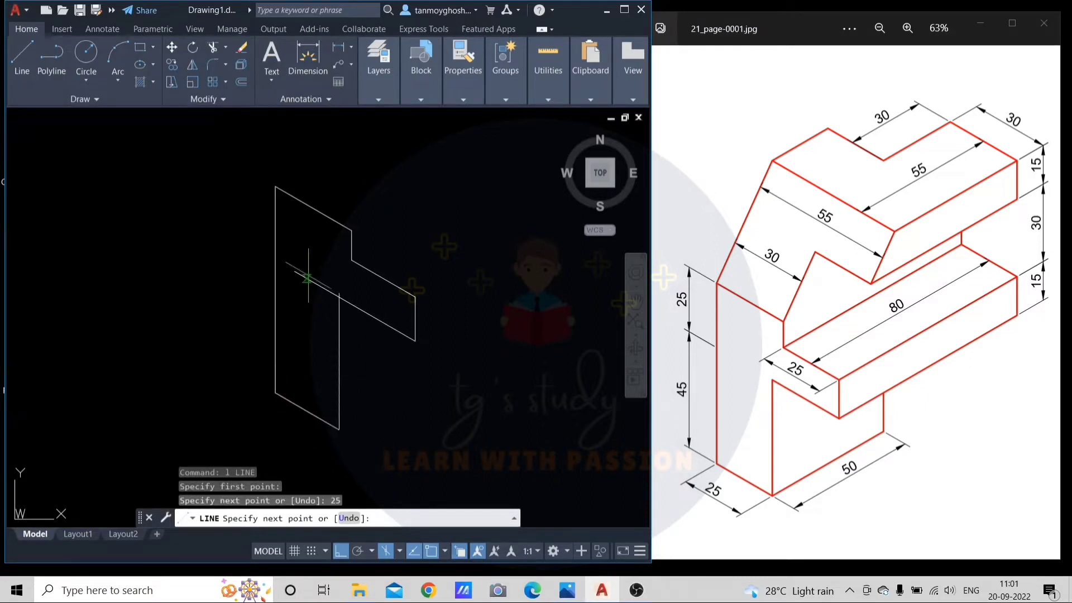
pyautogui.scroll(2, 282, 266)
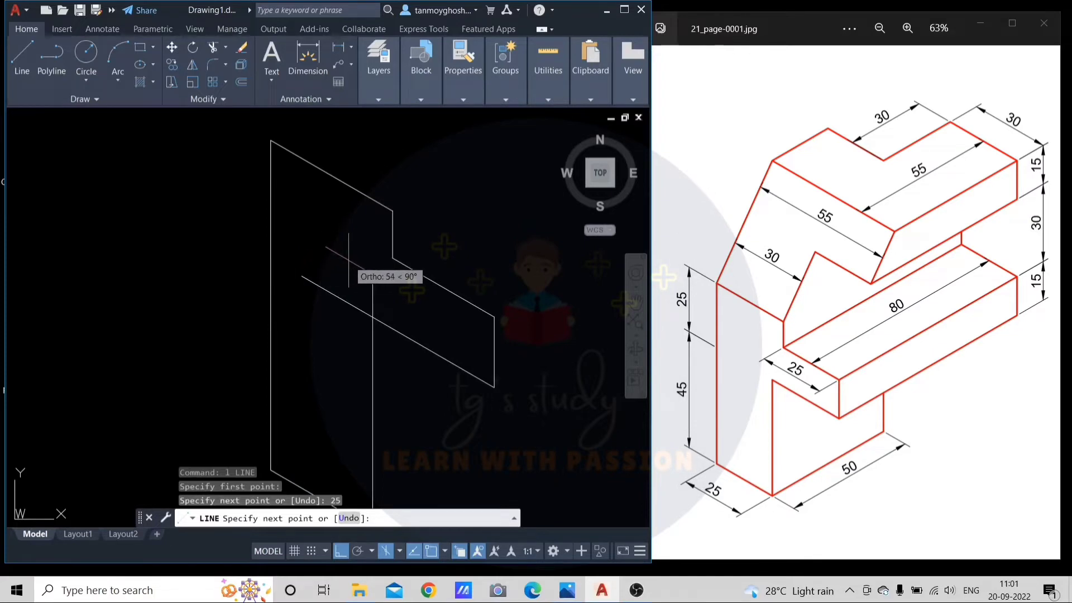
pyautogui.write('45')
pyautogui.press('Return')
pyautogui.press('Escape')
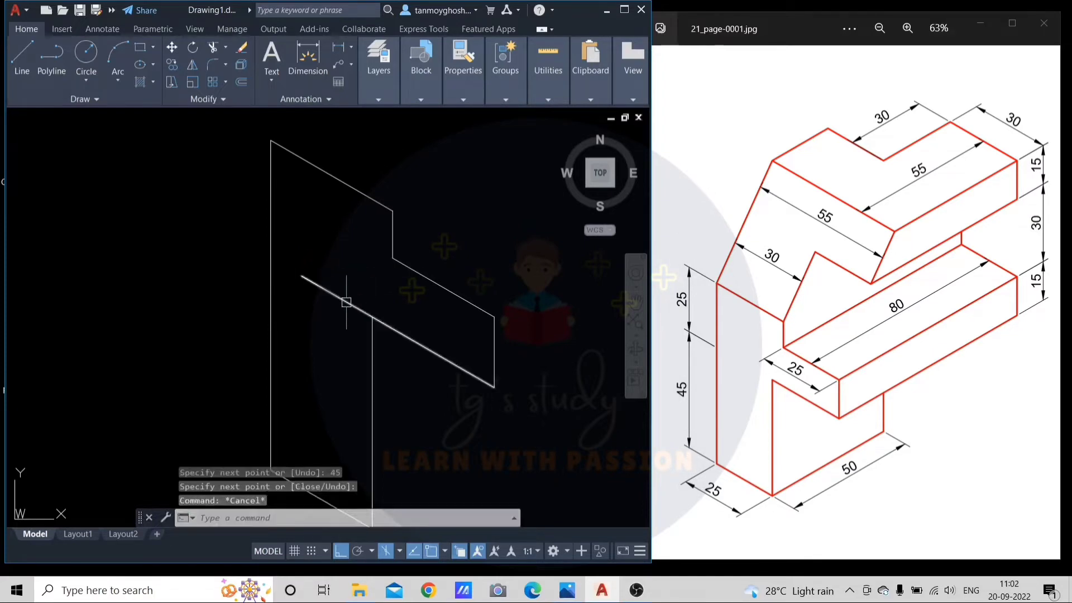
pyautogui.press('Escape')
# Trim the overshooting edge and shift the view lower left
pyautogui.write('tr')
pyautogui.press('Return')
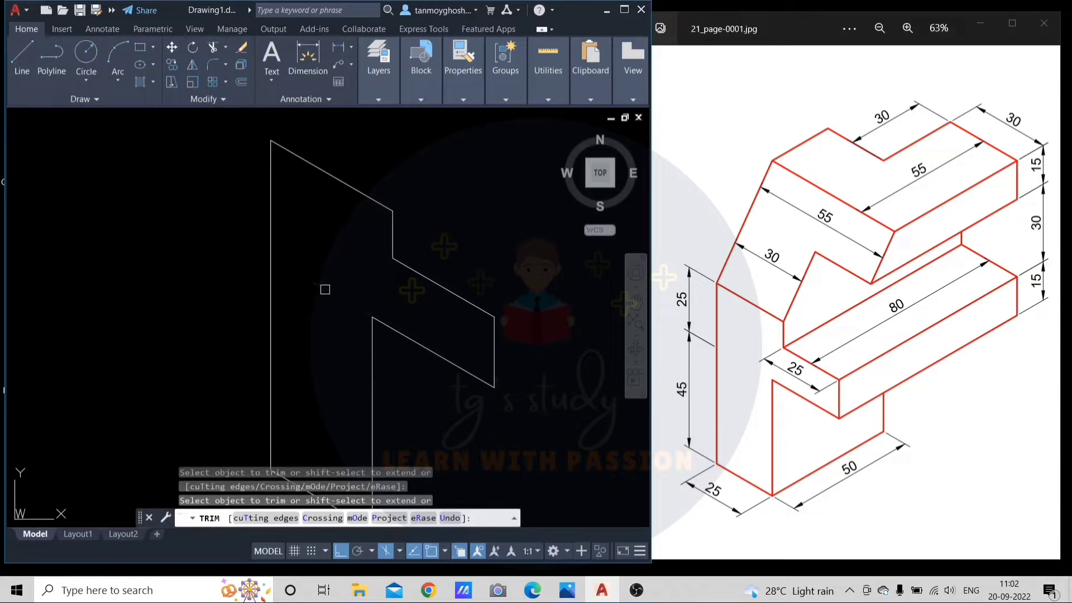
pyautogui.scroll(-4, 325, 289)
pyautogui.press('Escape')
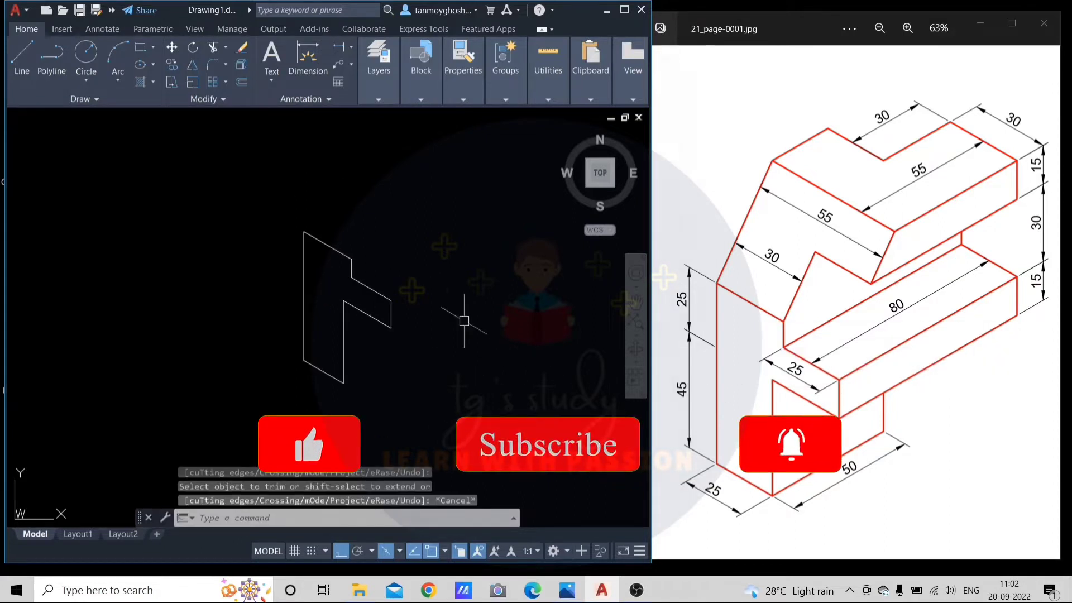
pyautogui.moveTo(464, 320)
pyautogui.mouseDown(button='middle')
pyautogui.moveTo(366, 372)
pyautogui.moveTo(371, 347)
pyautogui.moveTo(360, 385)
pyautogui.mouseUp(button='middle')
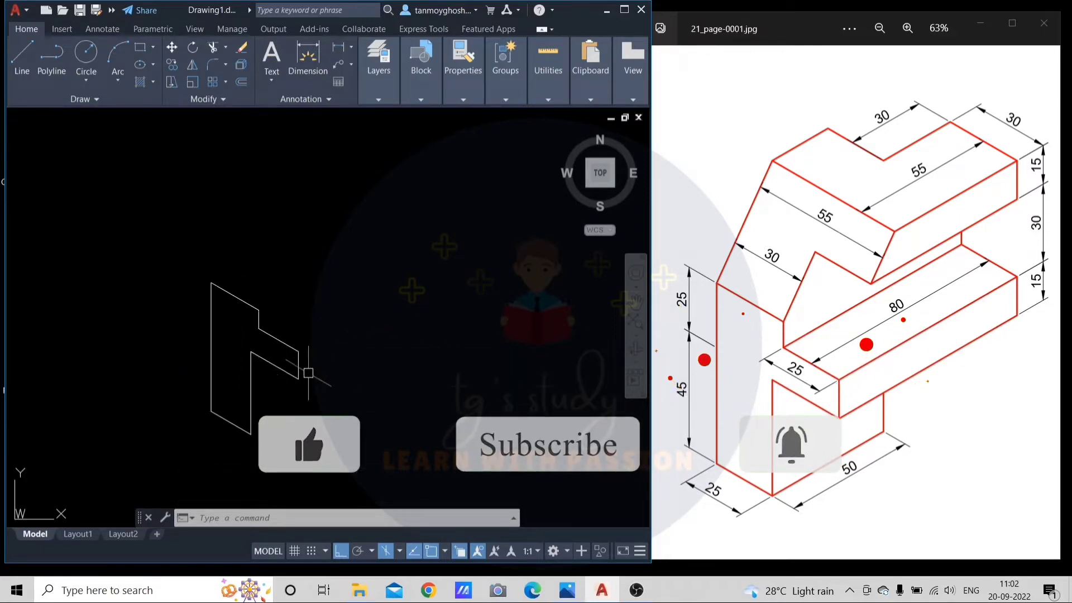
# Draw an 80-unit receding edge on Isoplane Top from the lower step corner
pyautogui.write('l')
pyautogui.press('Return')
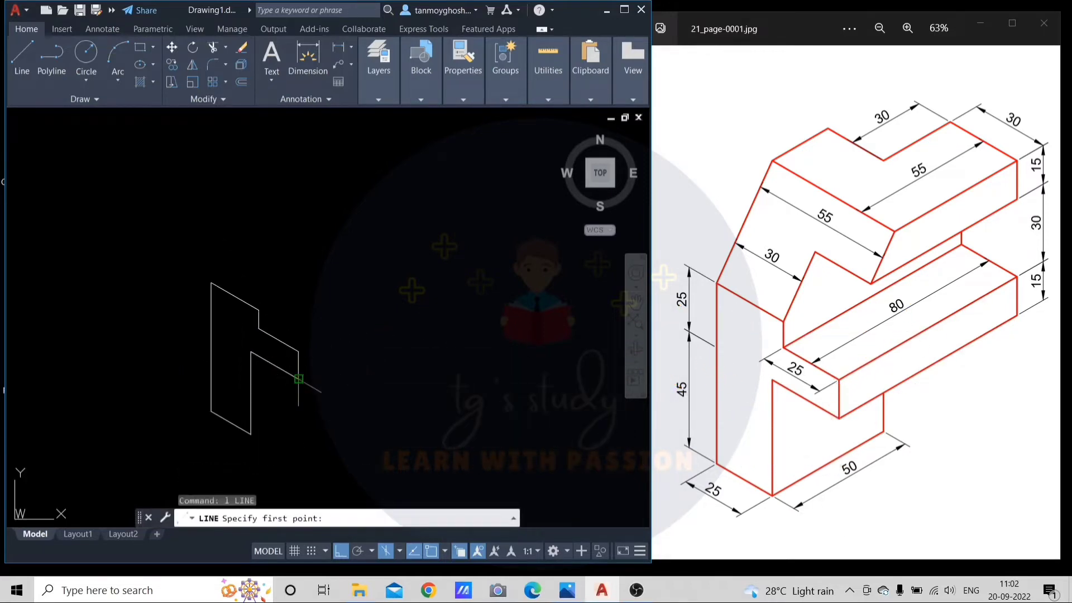
pyautogui.click(299, 379)
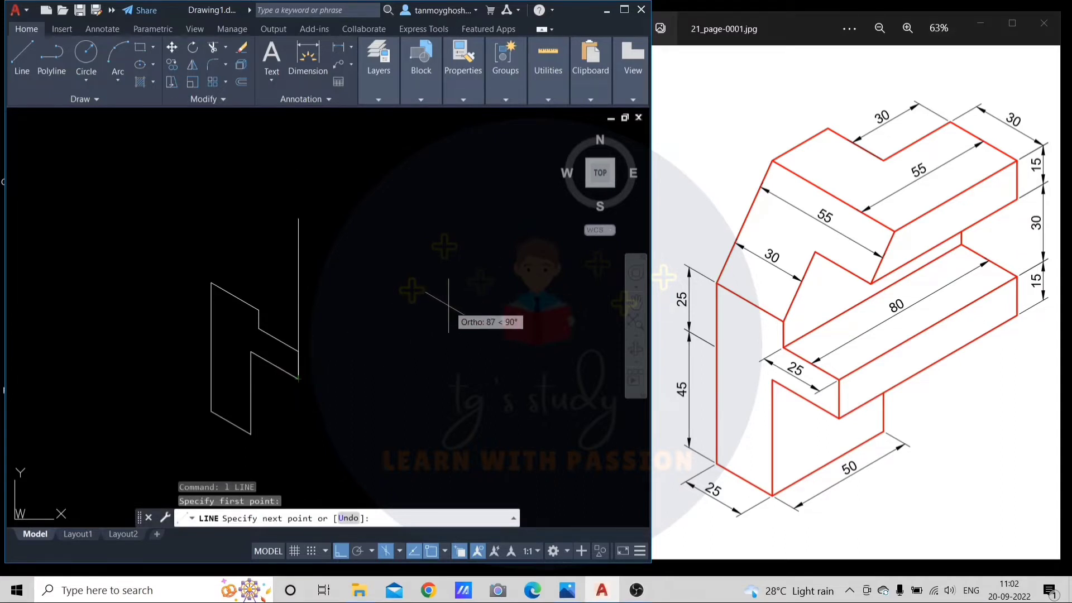
pyautogui.press('F5')
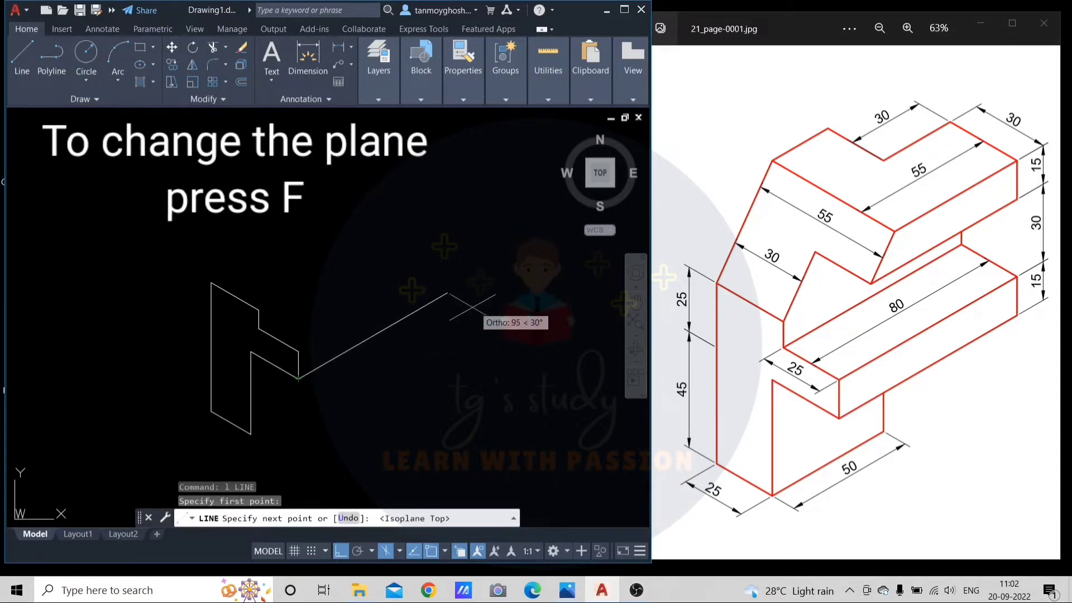
pyautogui.write('80')
pyautogui.press('Return')
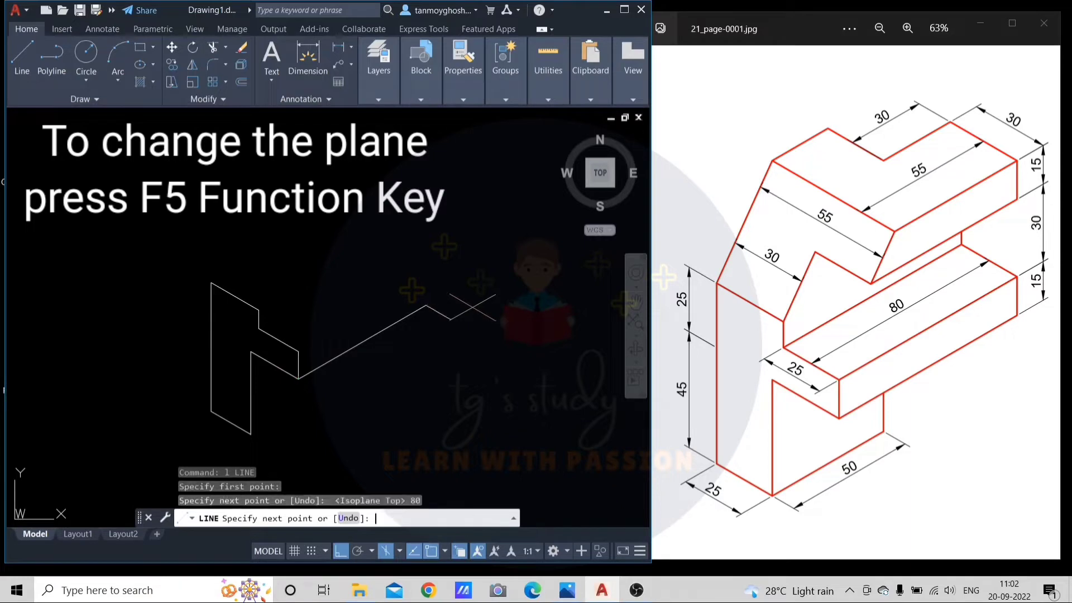
pyautogui.press('Return')
# Copy the 80-unit edge to the step's top corner and the profile's upper corner
pyautogui.scroll(1, 416, 344)
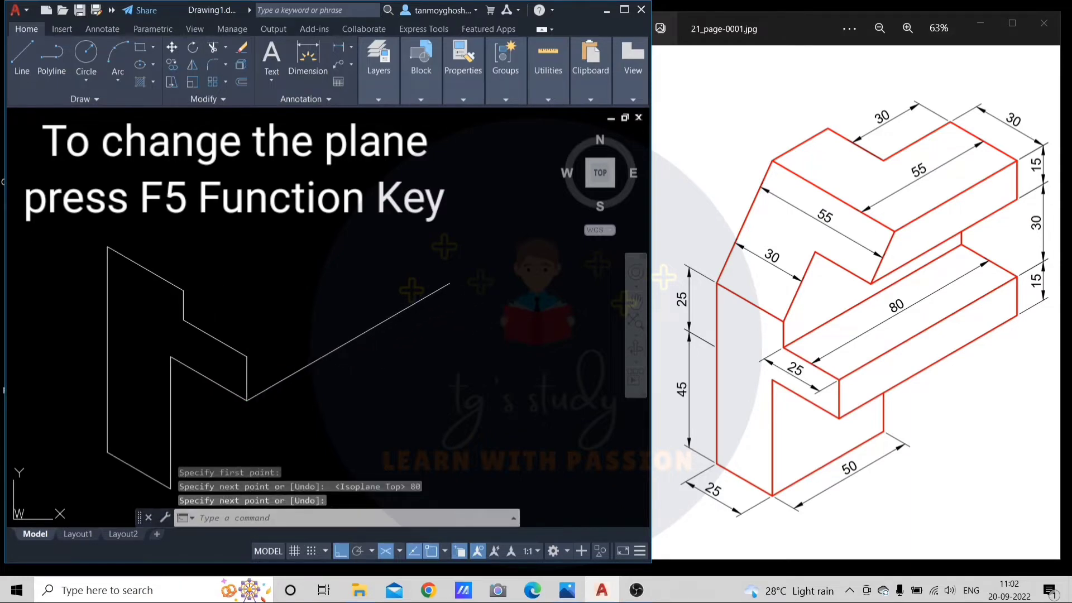
pyautogui.scroll(1, 416, 344)
pyautogui.click(258, 380)
pyautogui.write('c')
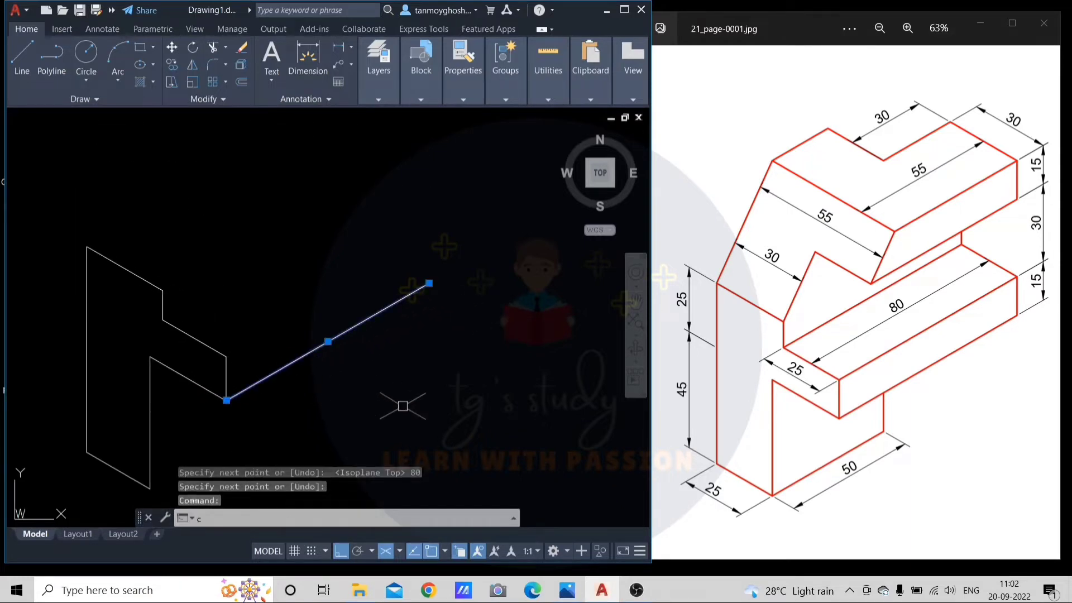
pyautogui.write('o')
pyautogui.press('Return')
pyautogui.click(226, 400)
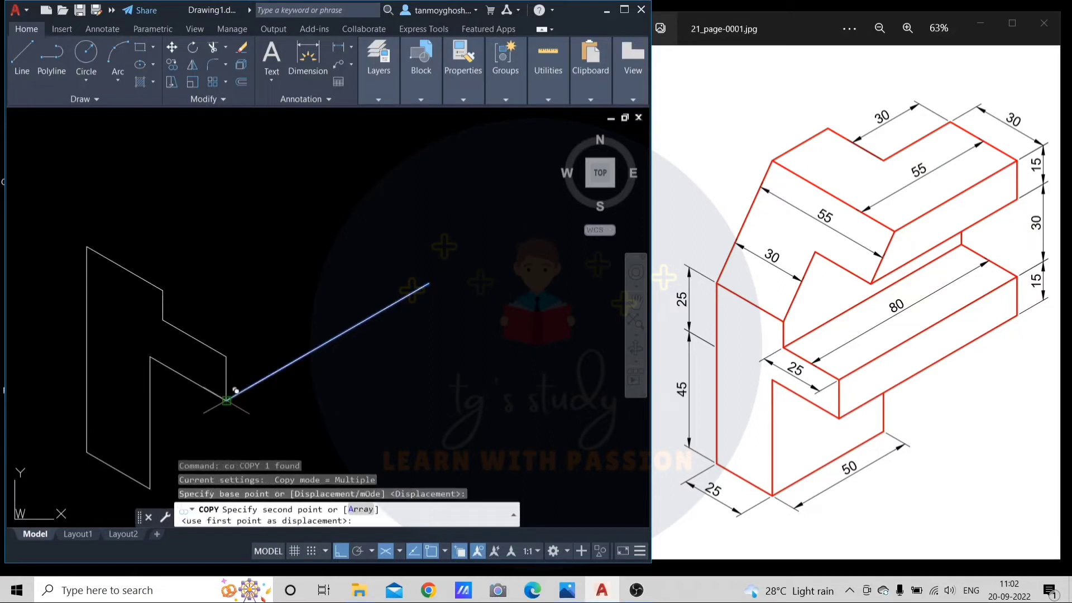
pyautogui.click(226, 356)
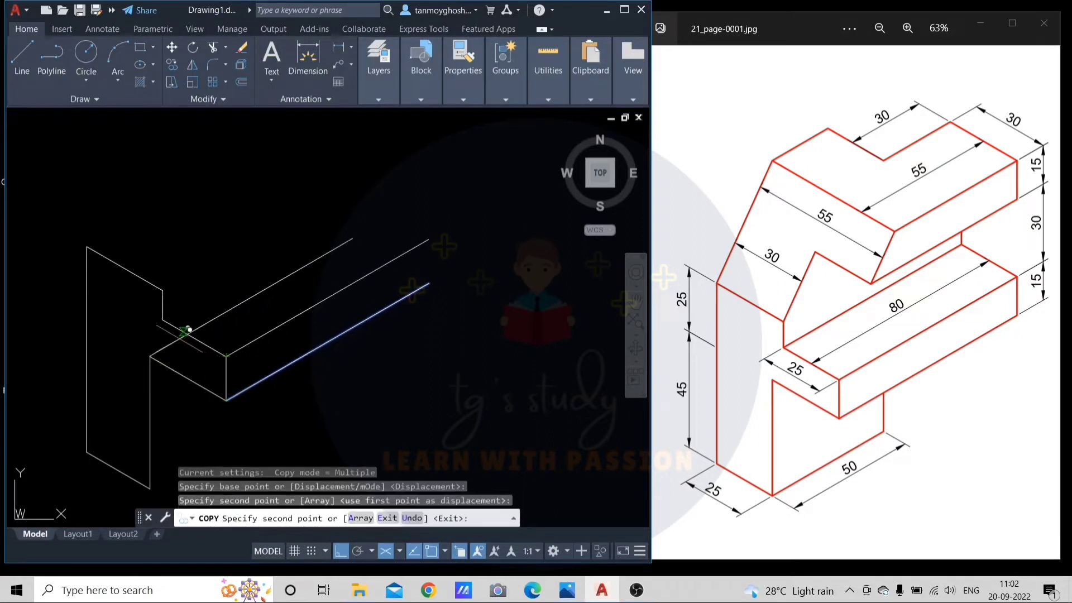
pyautogui.click(165, 318)
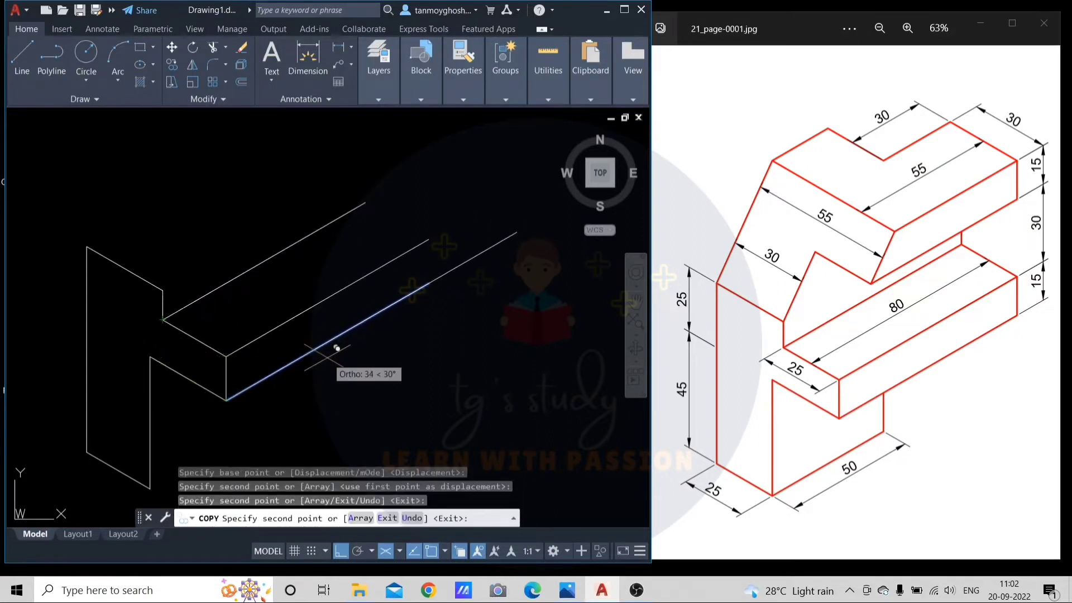
pyautogui.press('Escape')
# Copy the short and vertical end-face edges to the far end of the arm
pyautogui.click(209, 346)
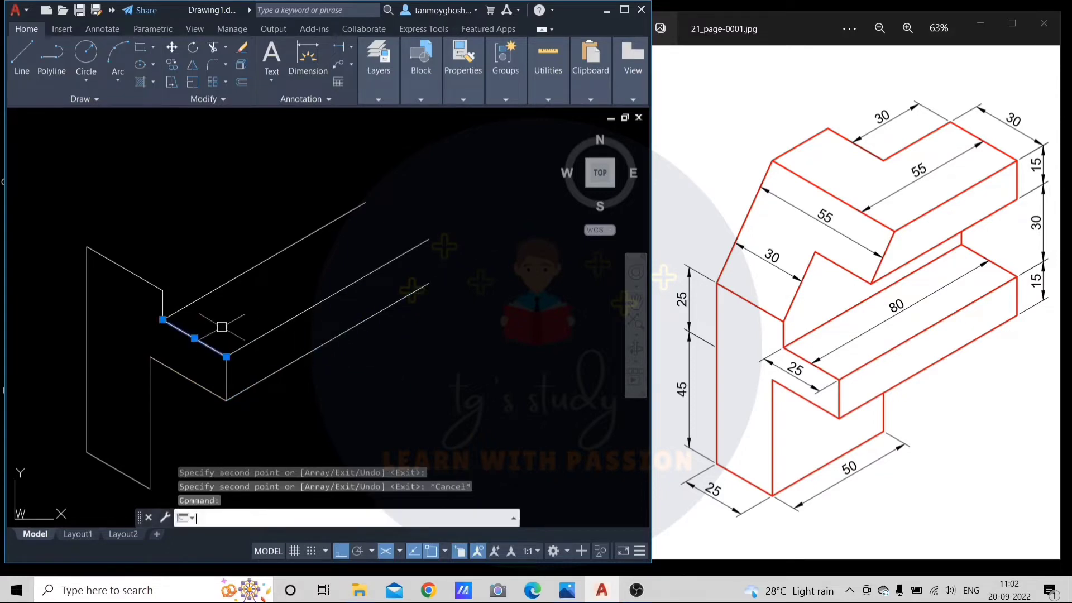
pyautogui.write('co')
pyautogui.press('Return')
pyautogui.click(226, 355)
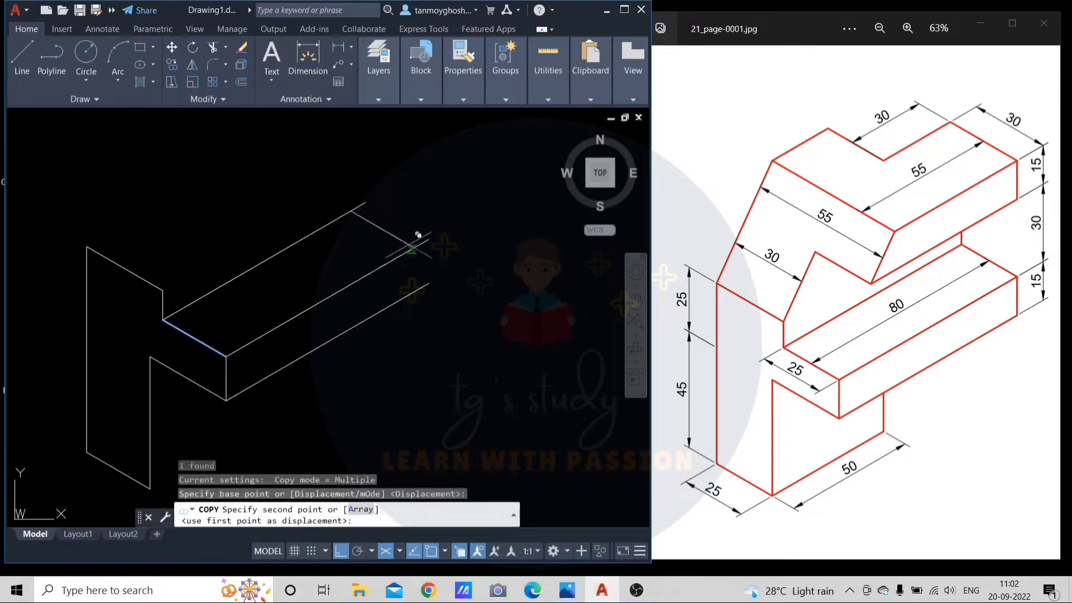
pyautogui.click(428, 240)
pyautogui.press('Return')
pyautogui.click(226, 383)
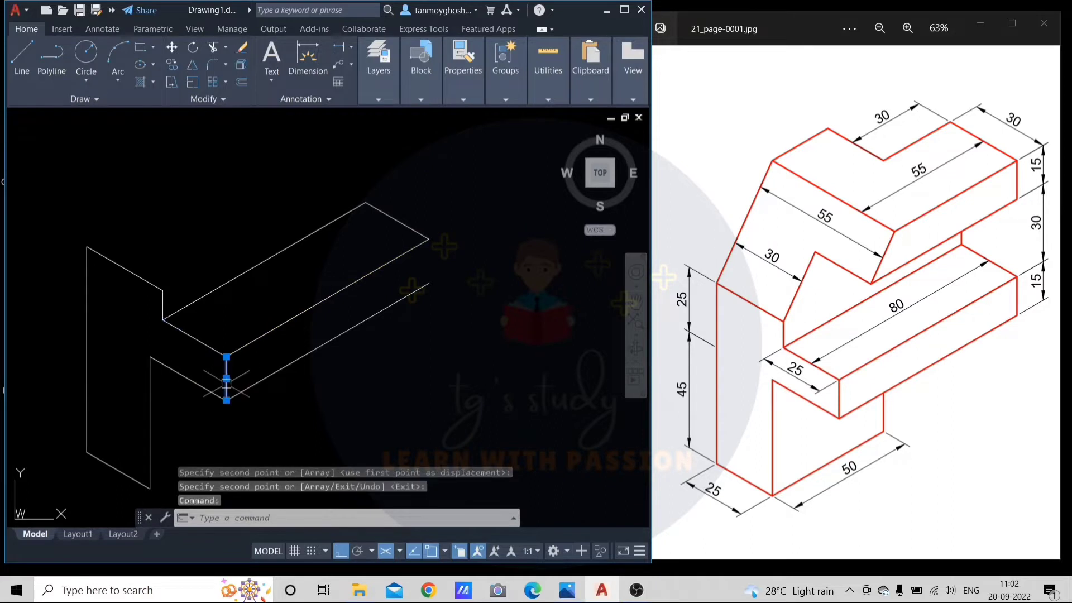
pyautogui.press('Return')
pyautogui.click(226, 355)
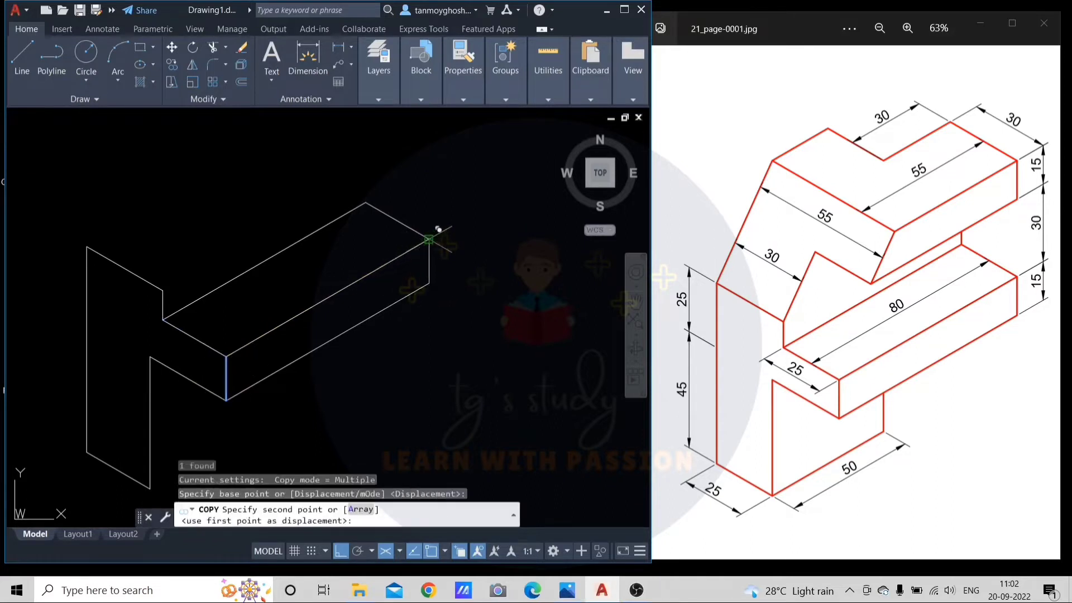
pyautogui.click(428, 240)
pyautogui.press('Escape')
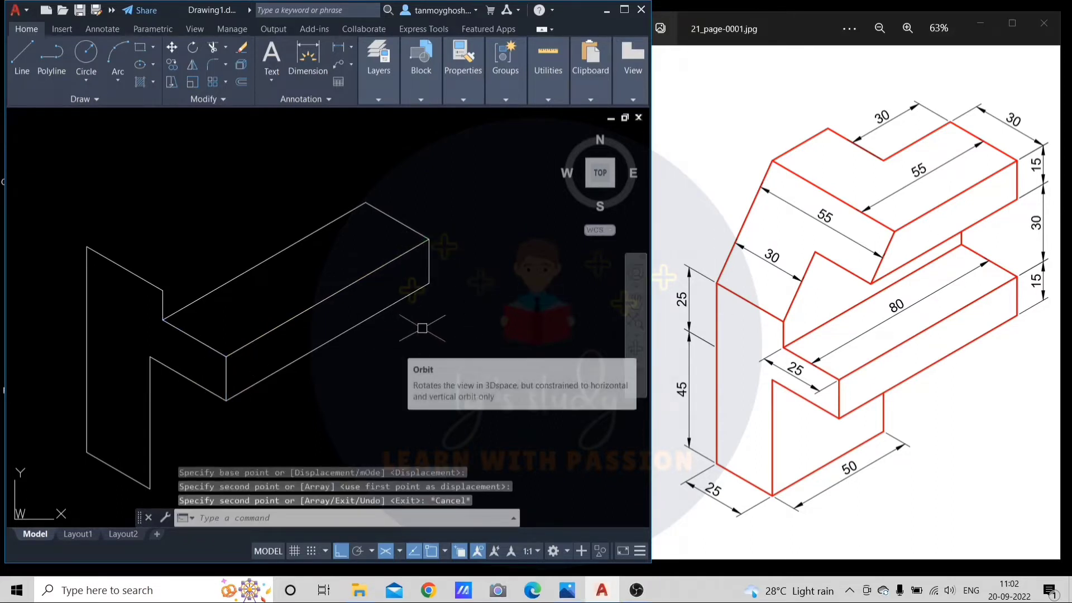
pyautogui.moveTo(429, 371); pyautogui.dragTo(452, 313, button='middle')
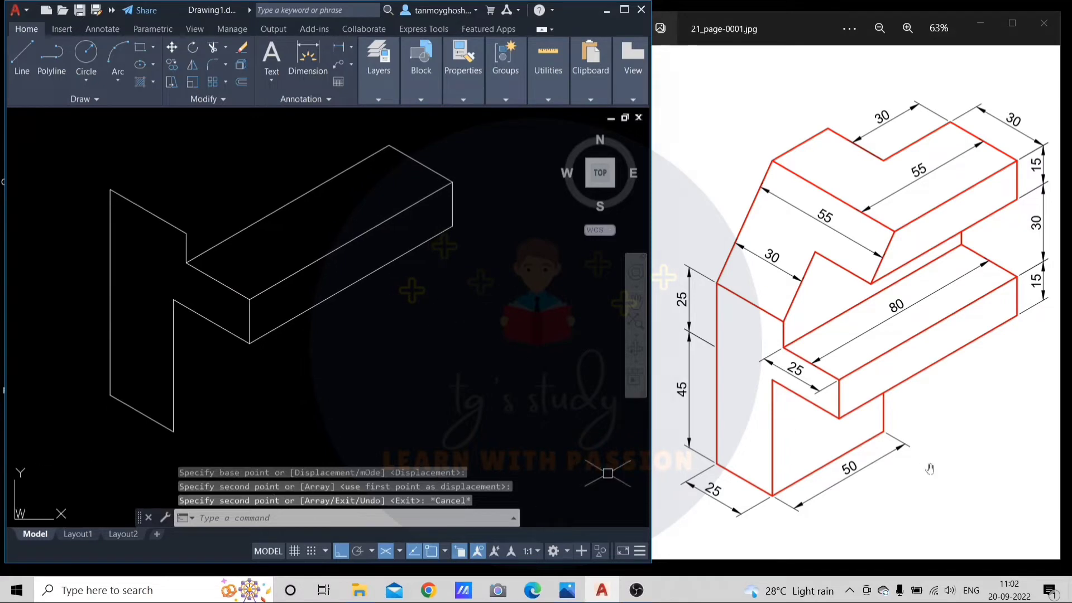
# Draw the 50-unit bottom edge from the profile's bottom corner and switch to Isoplane Right
pyautogui.write('l')
pyautogui.press('Return')
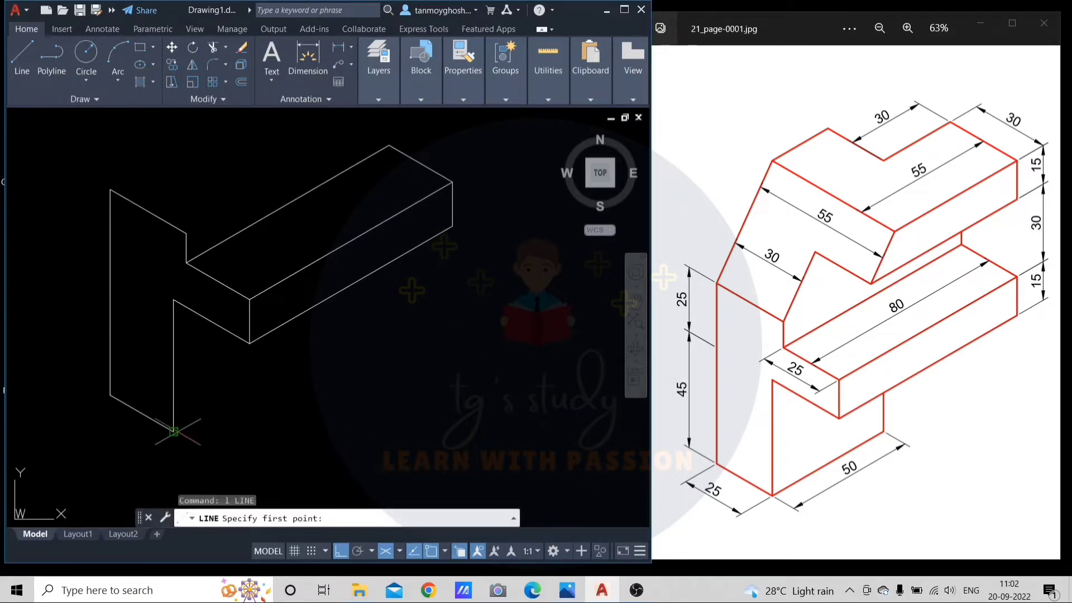
pyautogui.click(173, 432)
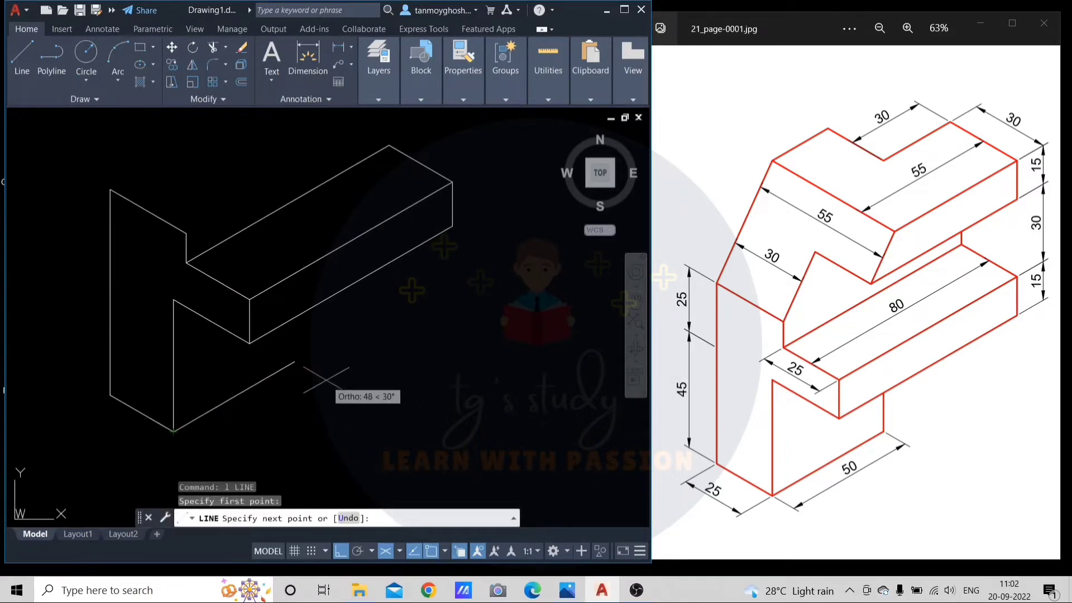
pyautogui.write('50')
pyautogui.press('Return')
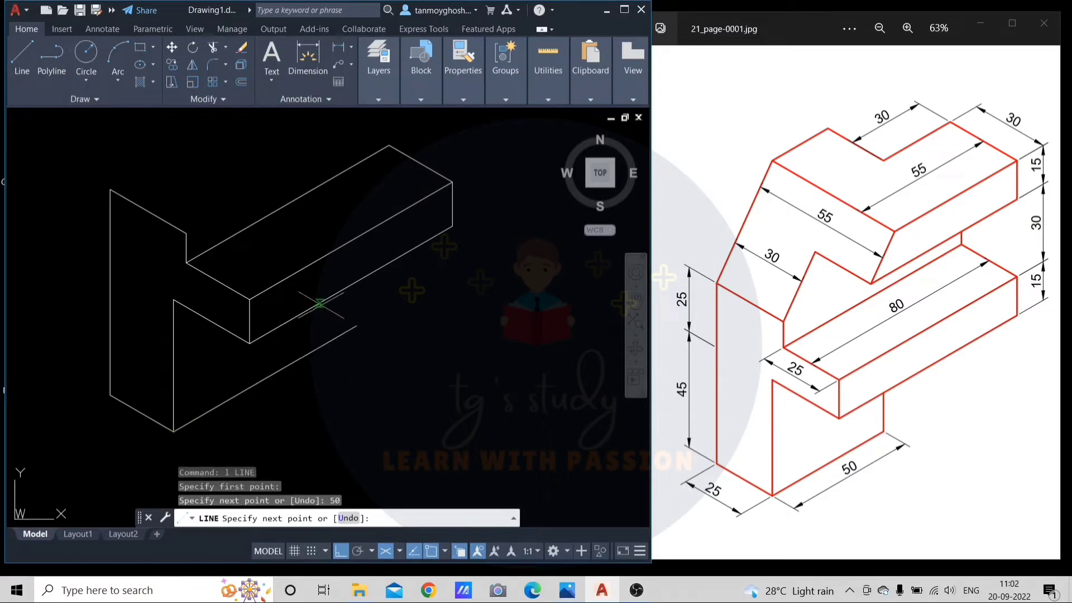
pyautogui.scroll(2, 313, 307)
pyautogui.press('F5')
pyautogui.scroll(2, 321, 293)
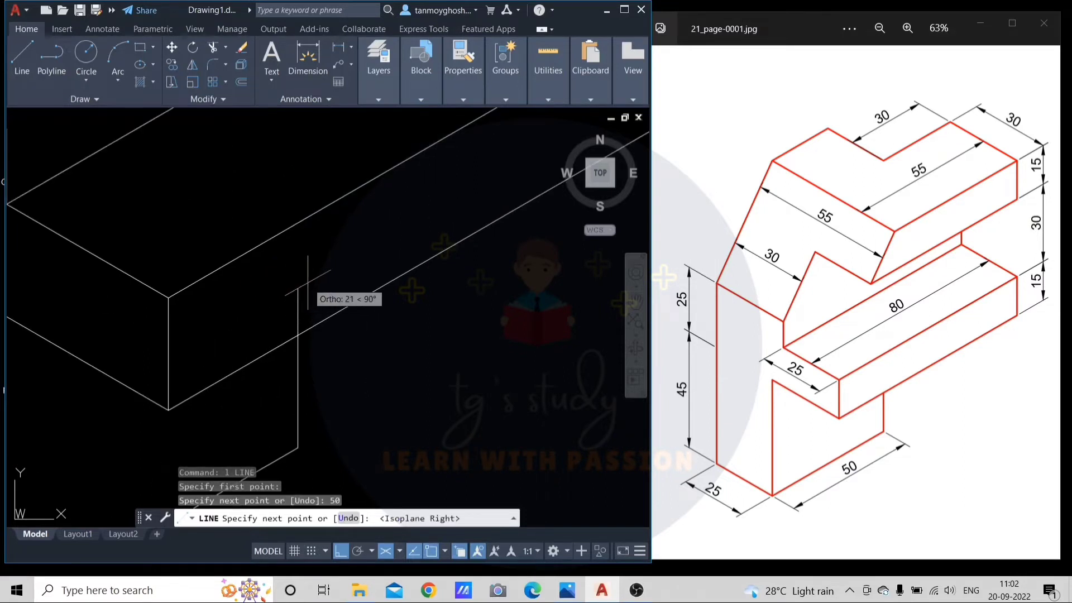
pyautogui.press('Escape')
# Trim the hidden overlapping edges and recentre the drawing
pyautogui.scroll(-3, 298, 280)
pyautogui.scroll(1, 303, 294)
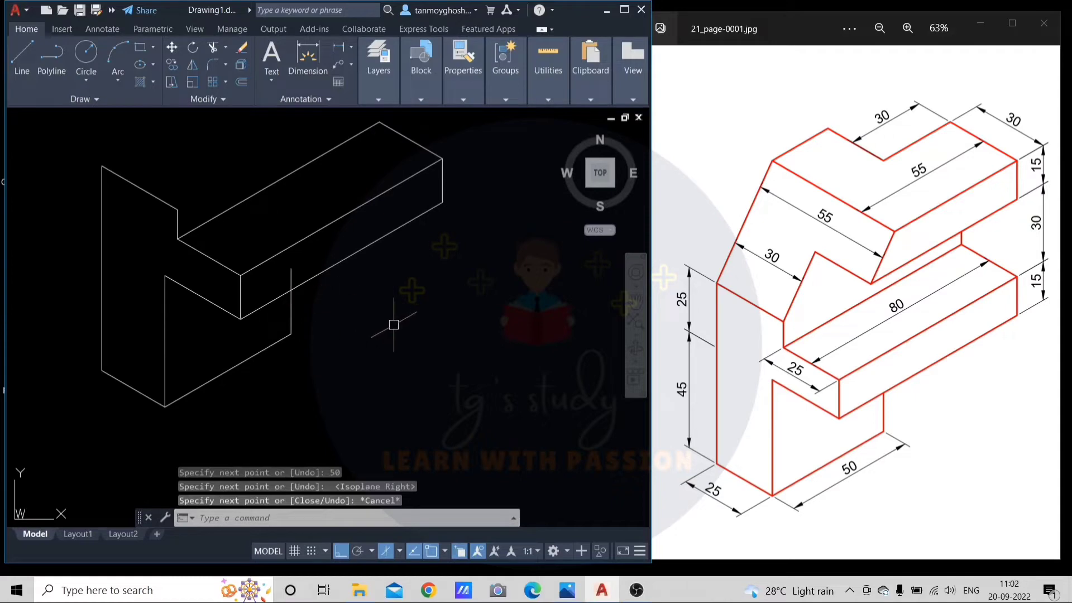
pyautogui.write('tr')
pyautogui.press('Return')
pyautogui.scroll(-2, 413, 302)
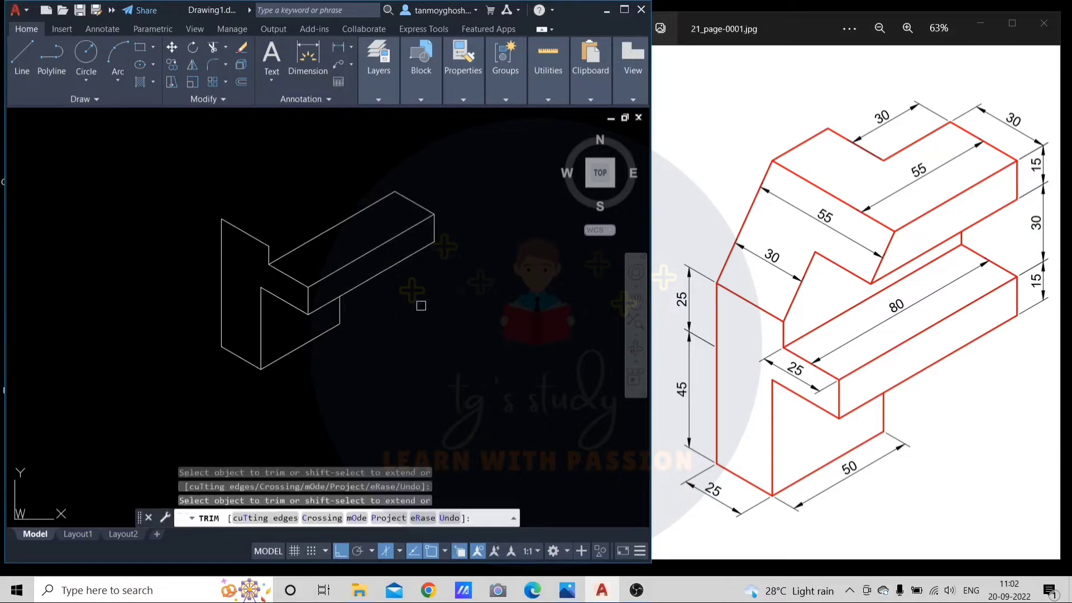
pyautogui.moveTo(419, 303)
pyautogui.mouseDown(button='middle')
pyautogui.moveTo(437, 374)
pyautogui.moveTo(482, 345)
pyautogui.moveTo(486, 354)
pyautogui.mouseUp(button='middle')
pyautogui.press('Escape')
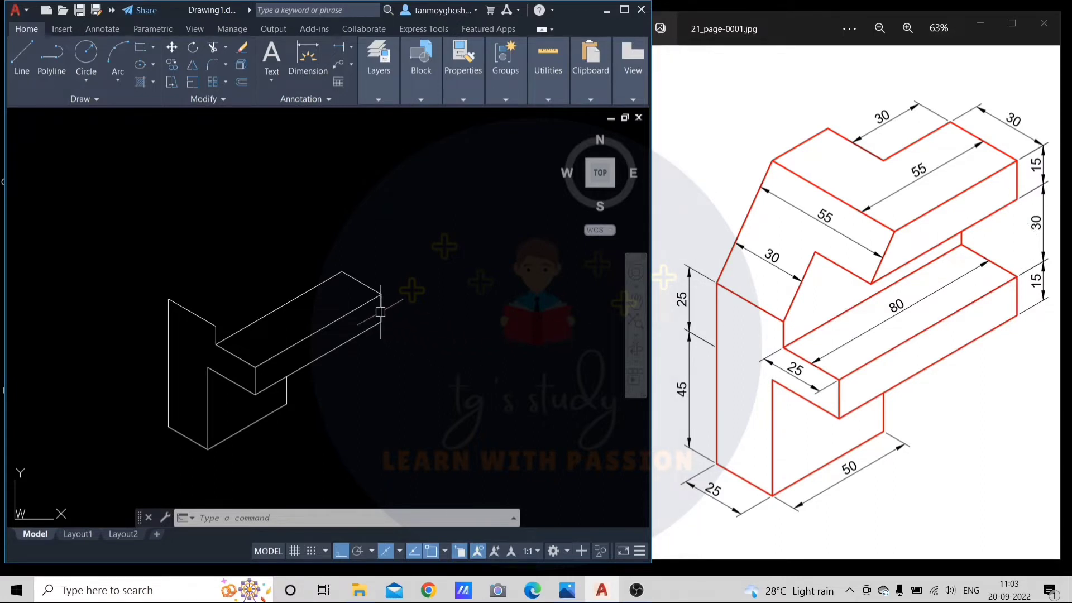
# Draw a 30-unit vertical line upward from the long arm's right corner
pyautogui.moveTo(429, 297); pyautogui.dragTo(434, 314, button='middle')
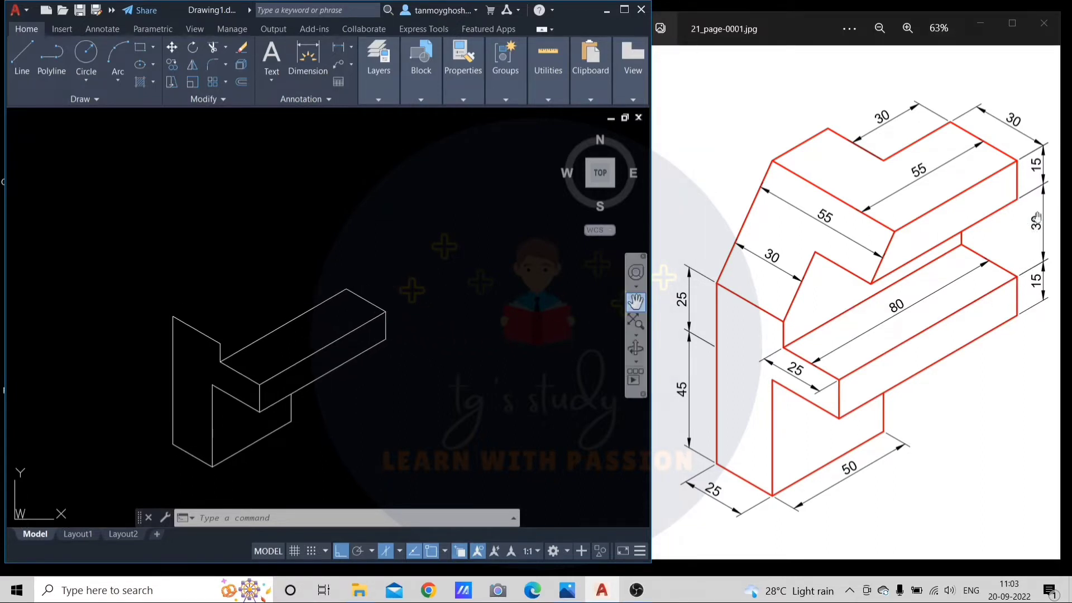
pyautogui.write('l')
pyautogui.press('Return')
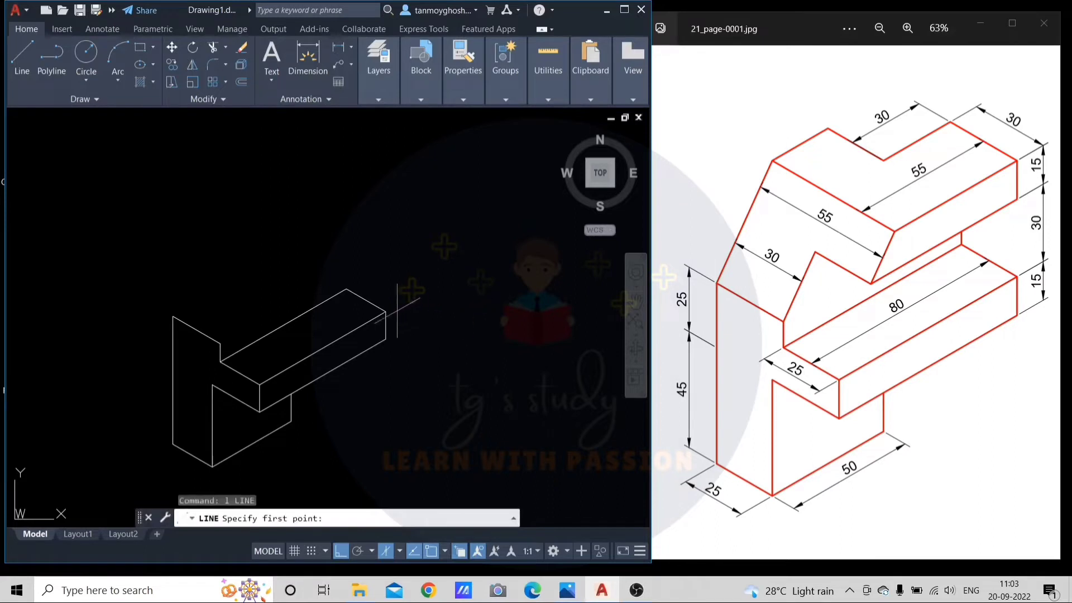
pyautogui.click(386, 311)
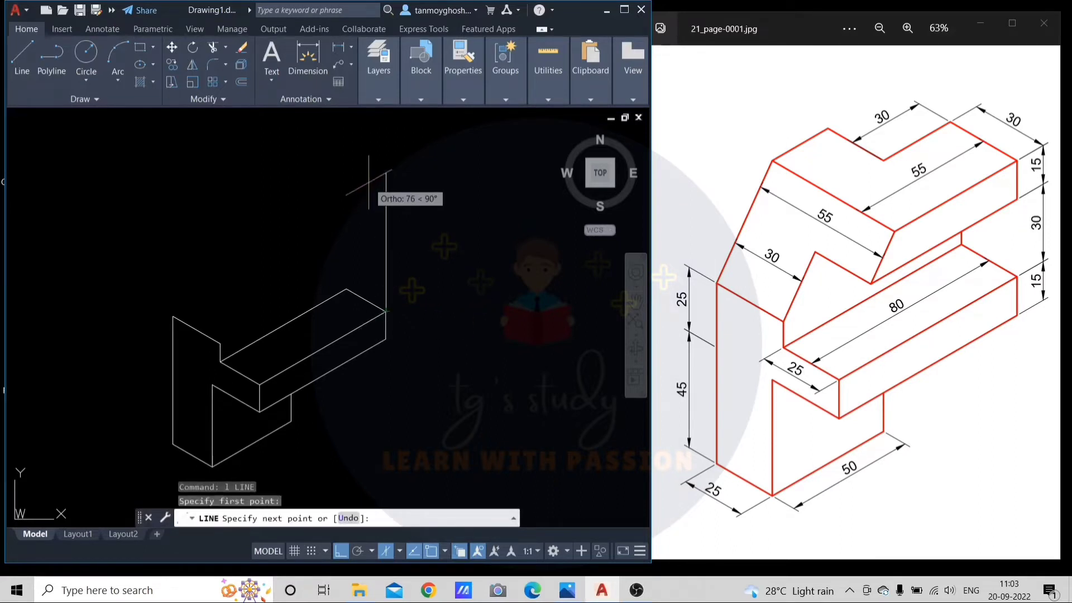
pyautogui.write('30')
pyautogui.press('Return')
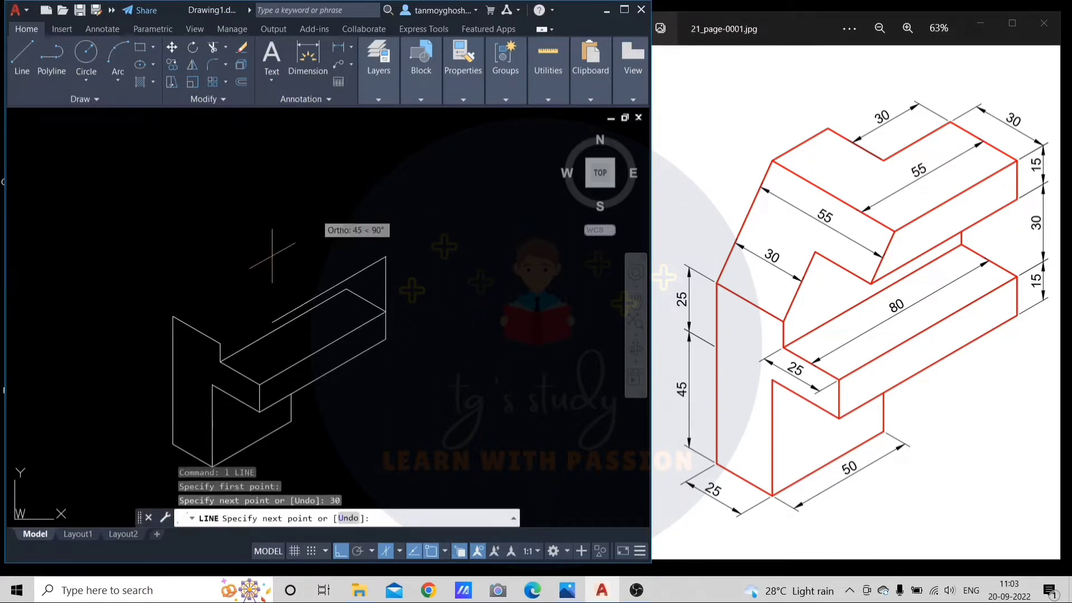
pyautogui.press('Escape')
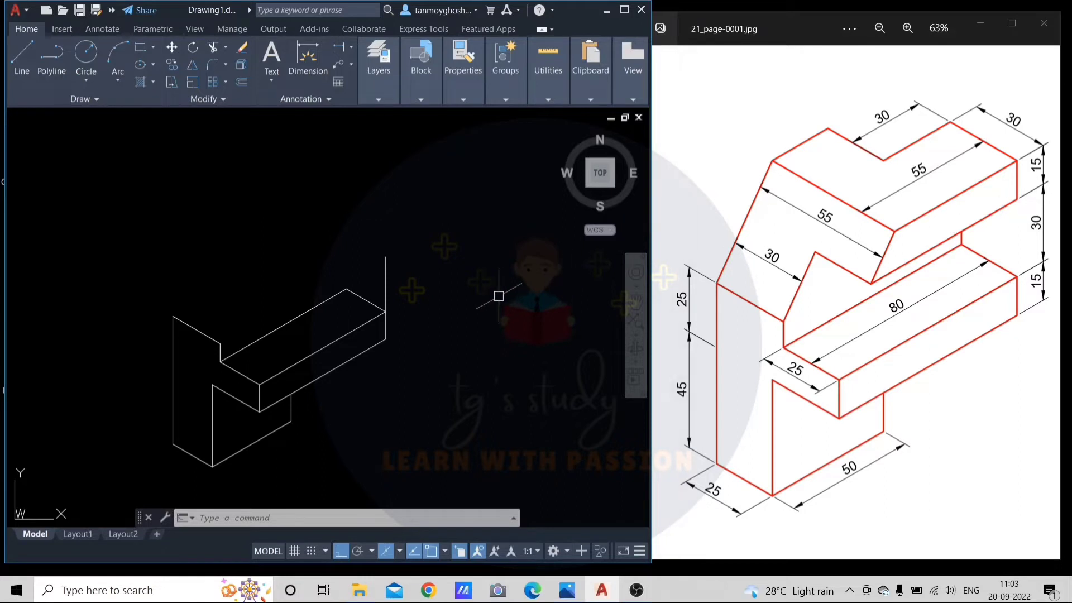
pyautogui.moveTo(499, 293); pyautogui.dragTo(462, 314, button='middle')
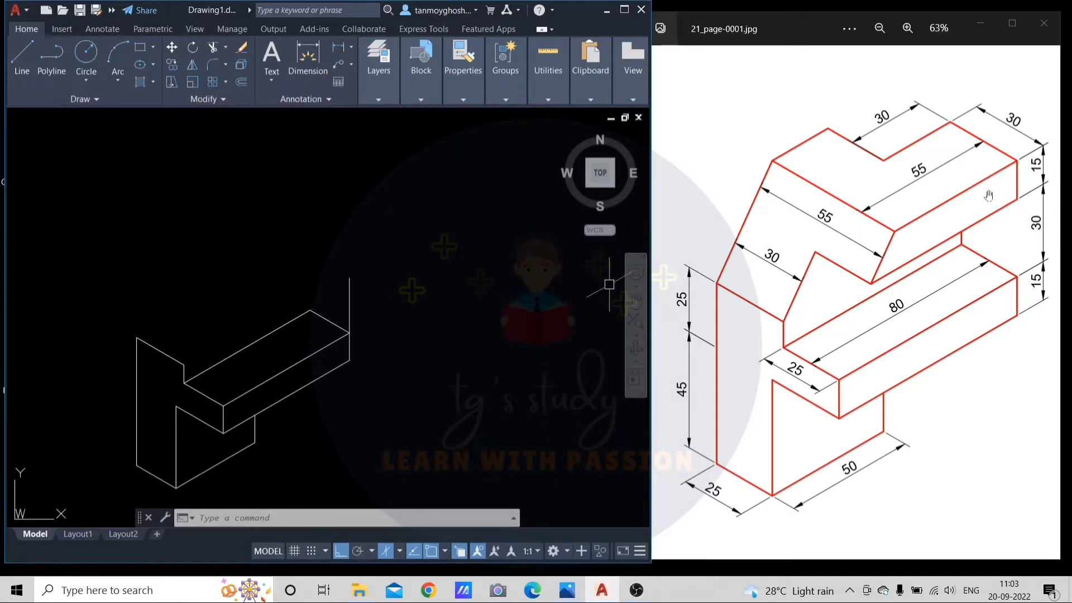
# From the vertical line's top, draw 15 up, then 30 on the left and top isoplanes
pyautogui.write('l')
pyautogui.press('Return')
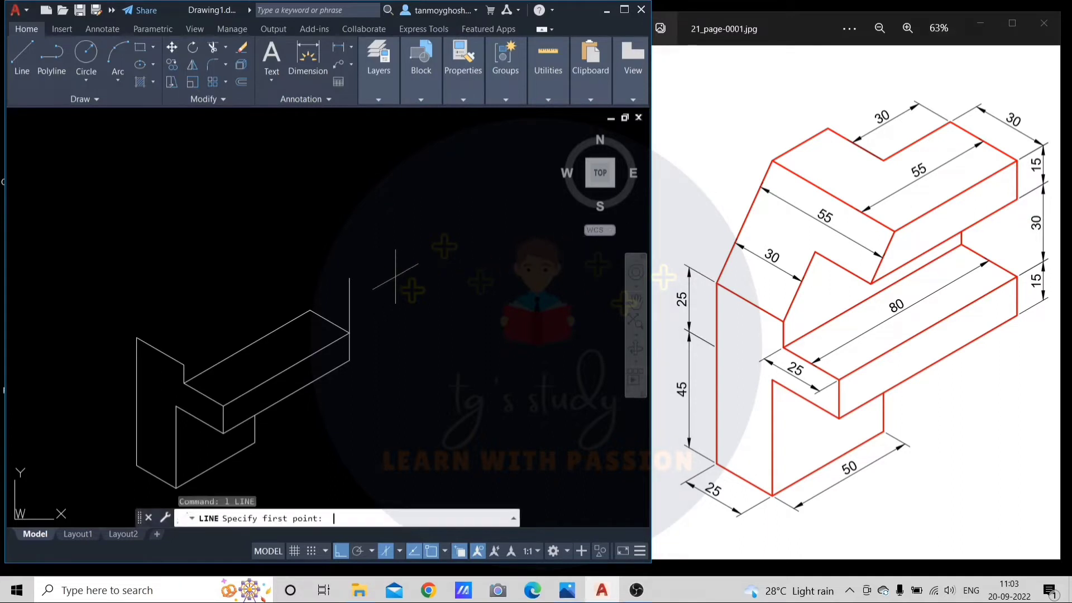
pyautogui.click(349, 278)
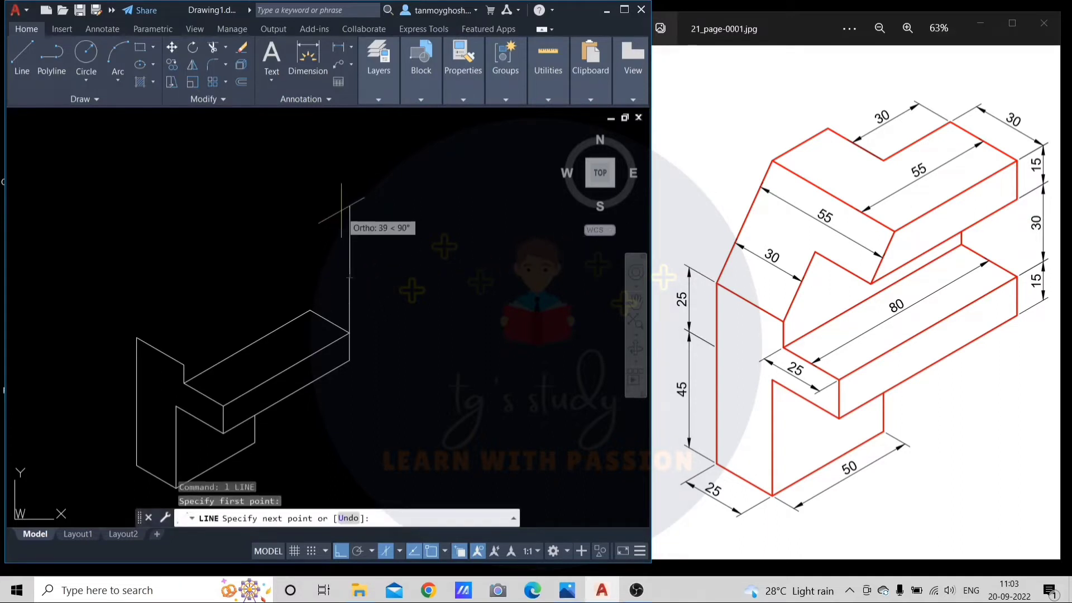
pyautogui.write('15')
pyautogui.press('Return')
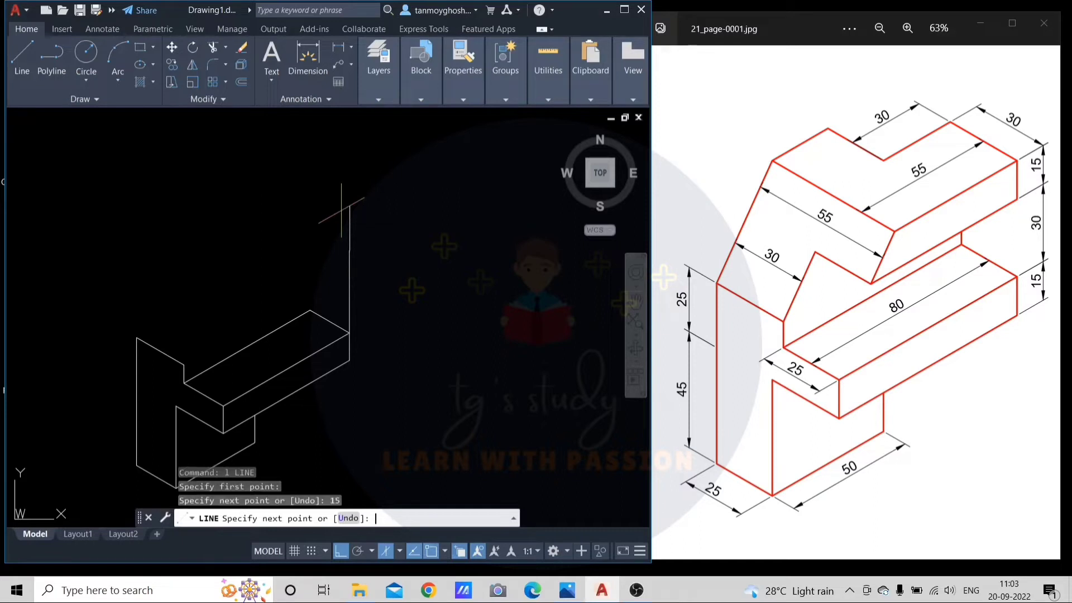
pyautogui.press('F5')
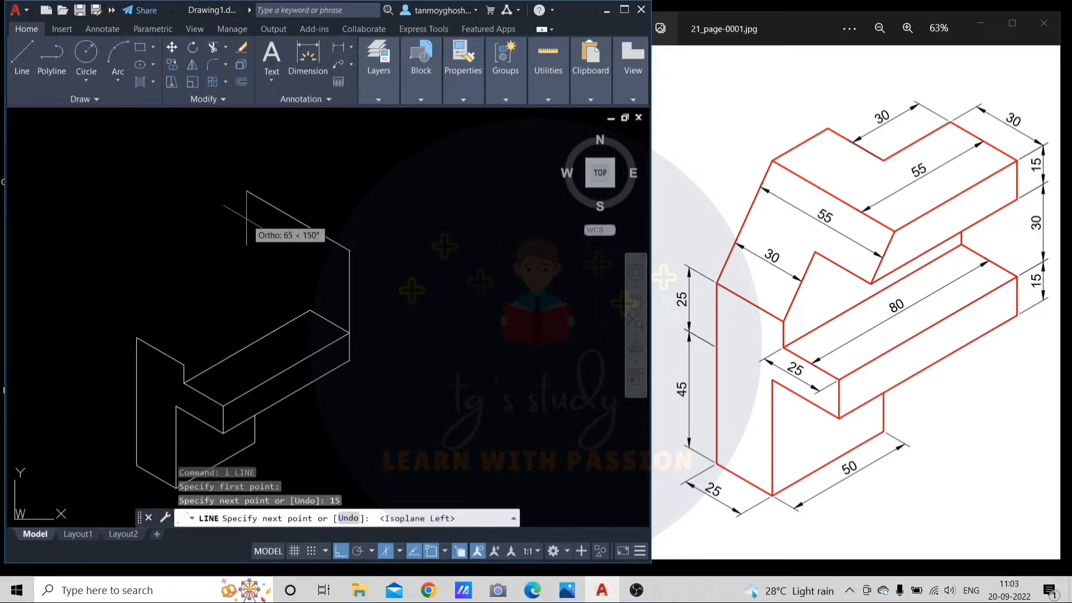
pyautogui.write('30')
pyautogui.press('Return')
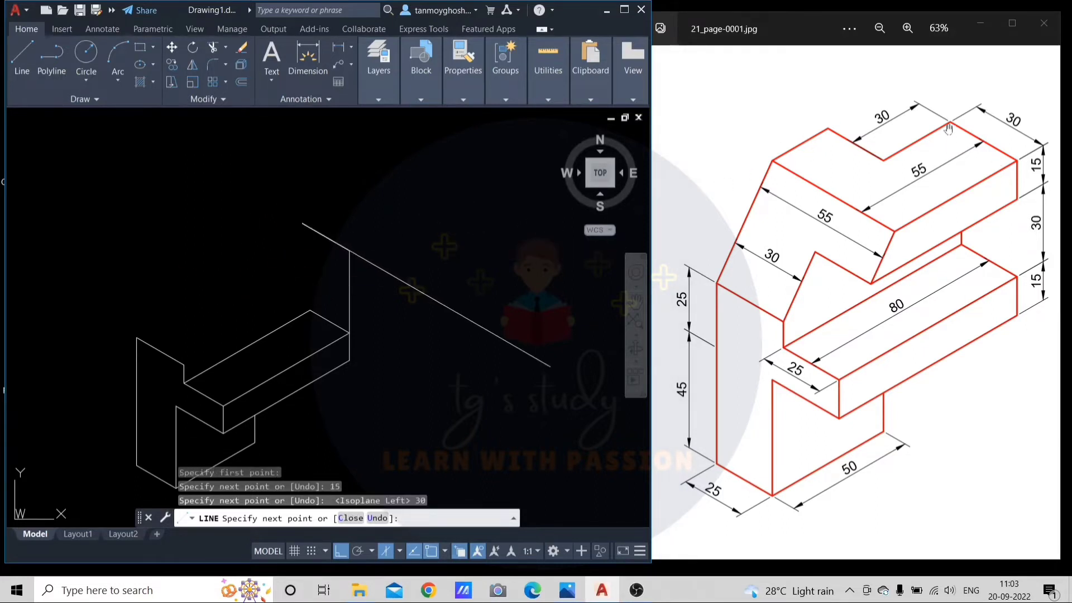
pyautogui.press('F5')
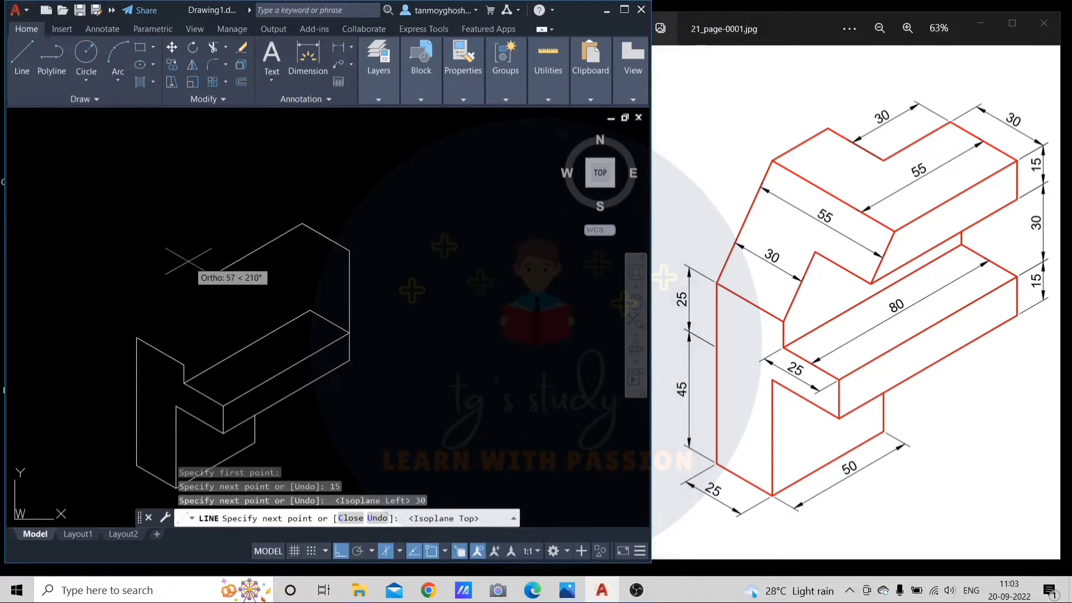
pyautogui.write('30')
pyautogui.press('Return')
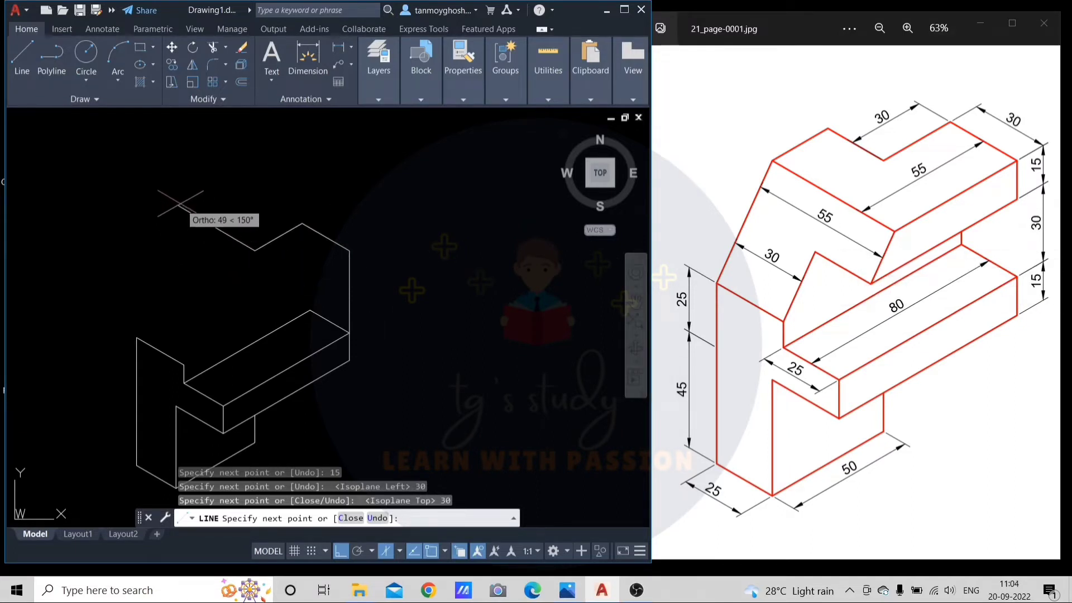
pyautogui.write('25')
# Finish the top-face outline with two 25-unit and two 55-unit edges
pyautogui.press('Return')
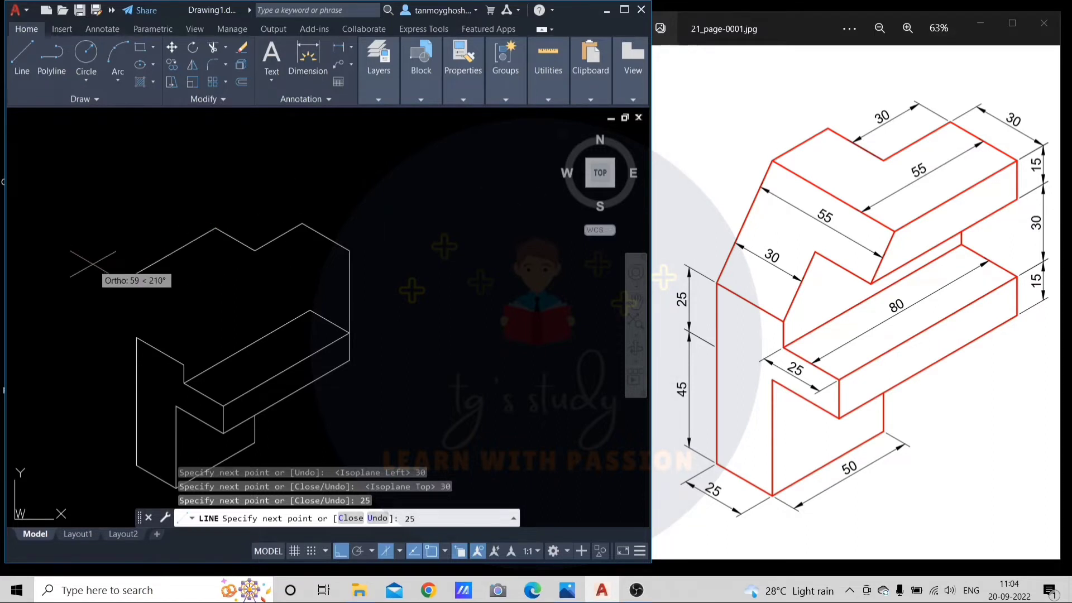
pyautogui.press('Return')
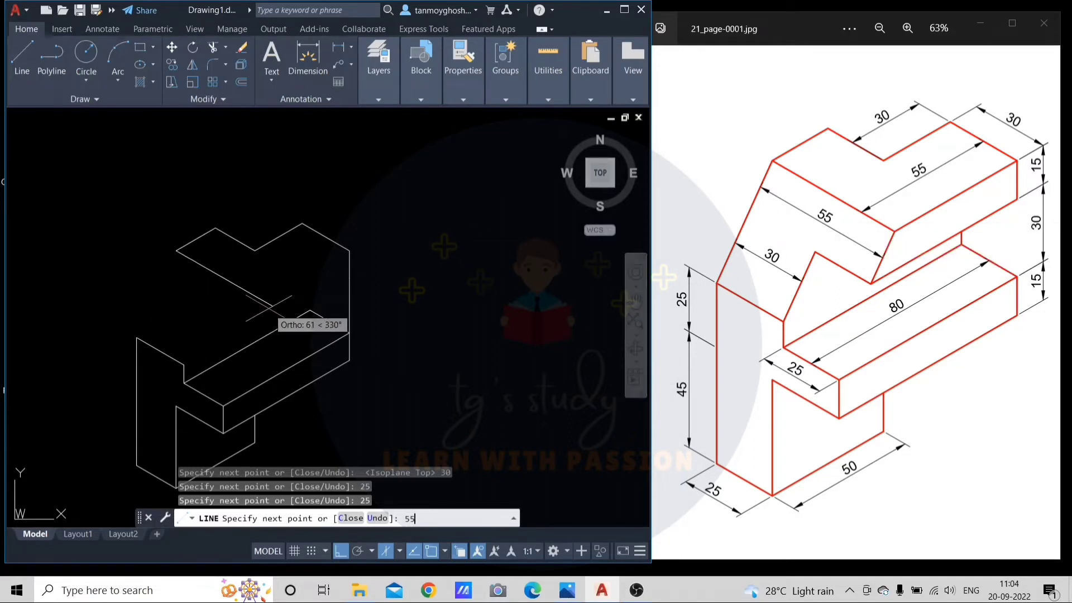
pyautogui.press('Return')
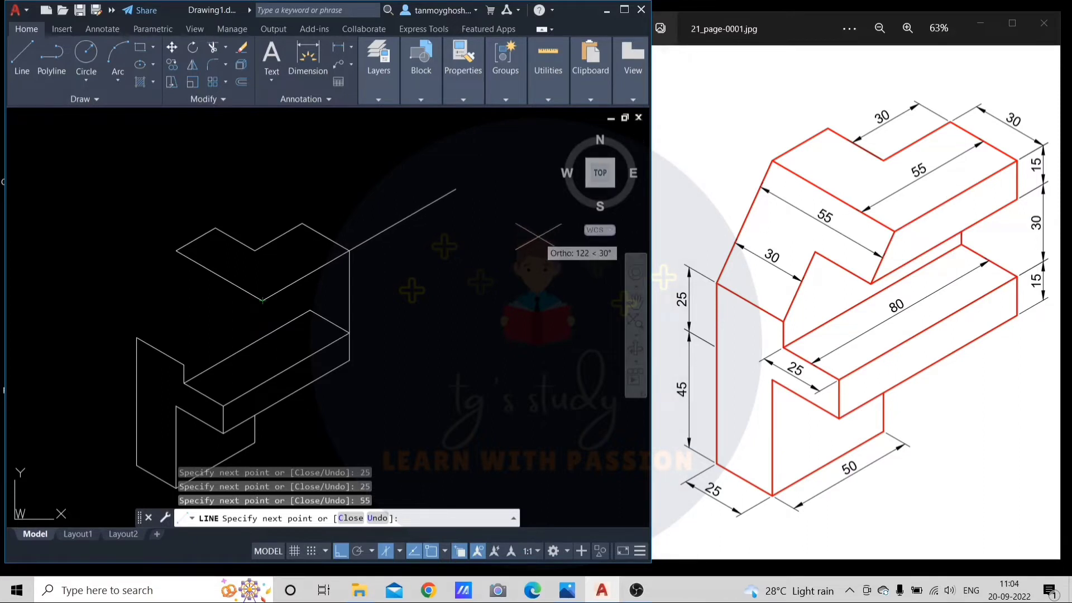
pyautogui.press('Return')
pyautogui.press('Return')
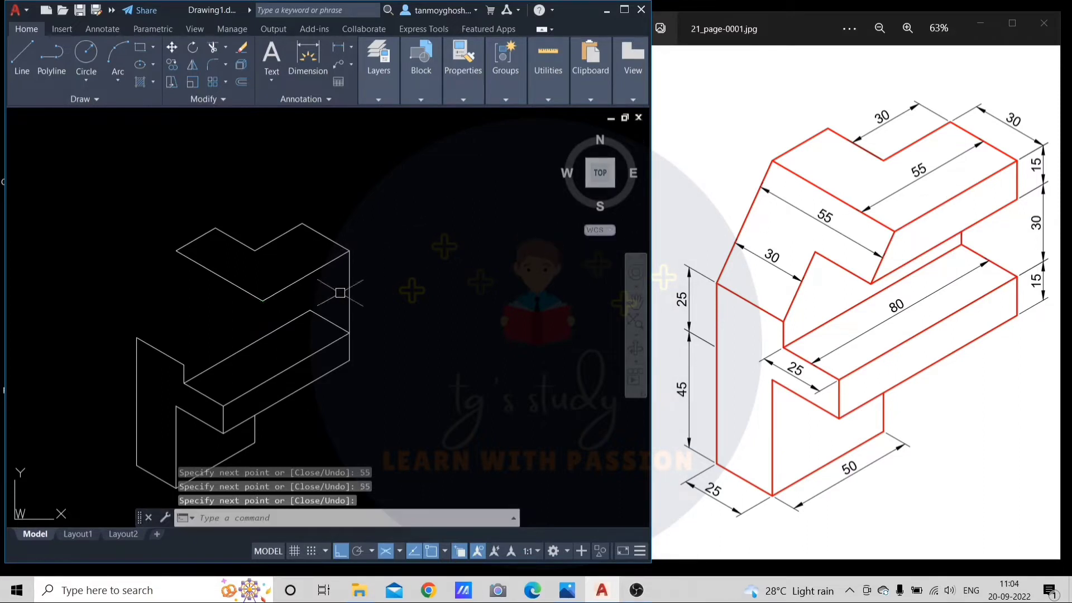
pyautogui.moveTo(392, 293); pyautogui.dragTo(461, 291, button='middle')
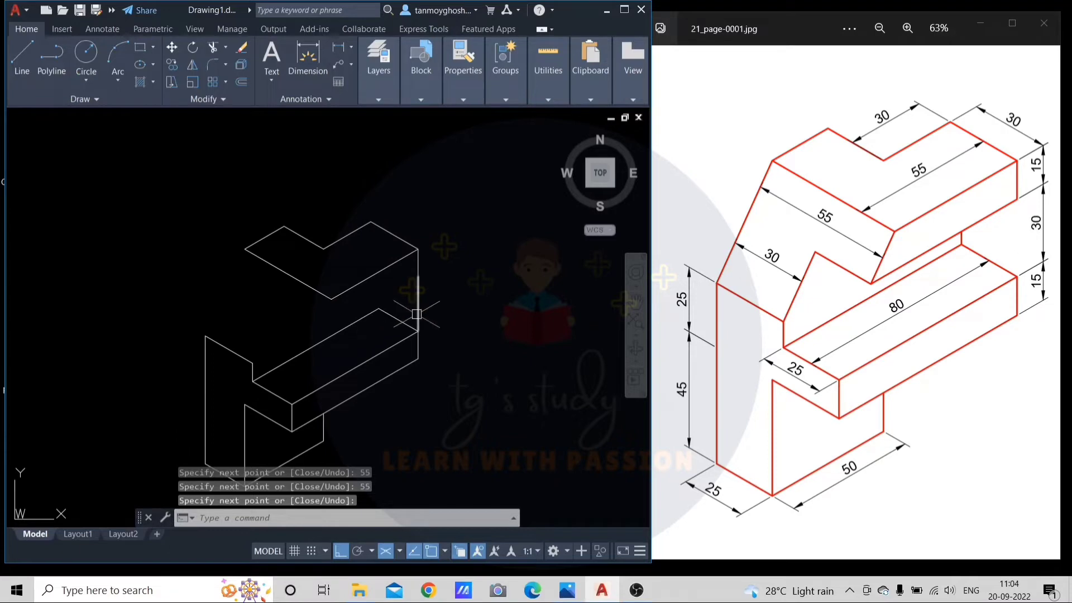
pyautogui.scroll(2, 394, 273)
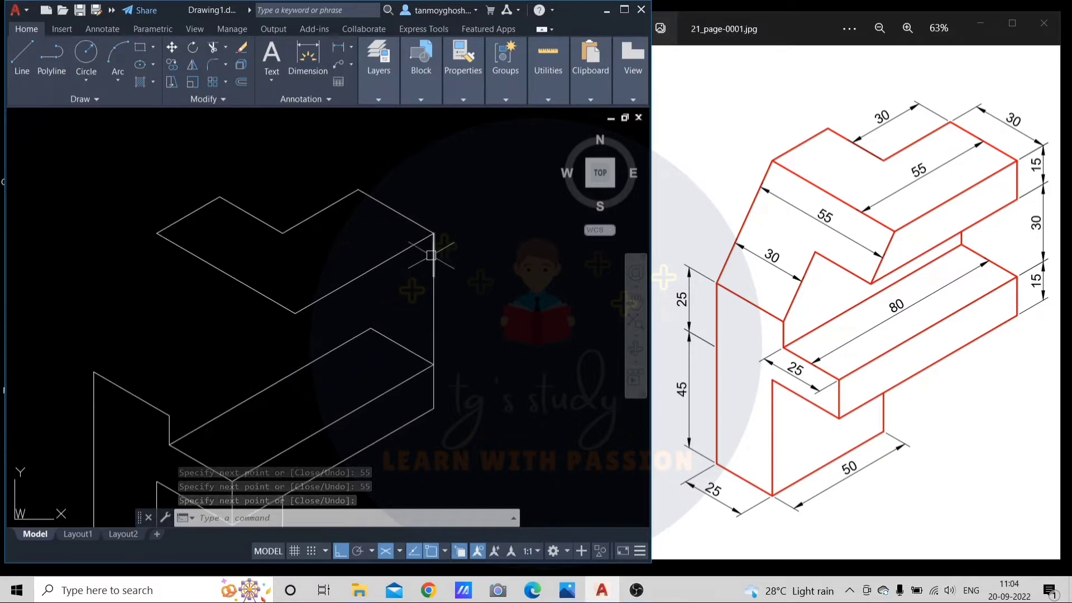
# Erase the 30-unit vertical line below the upper step
pyautogui.click(433, 257)
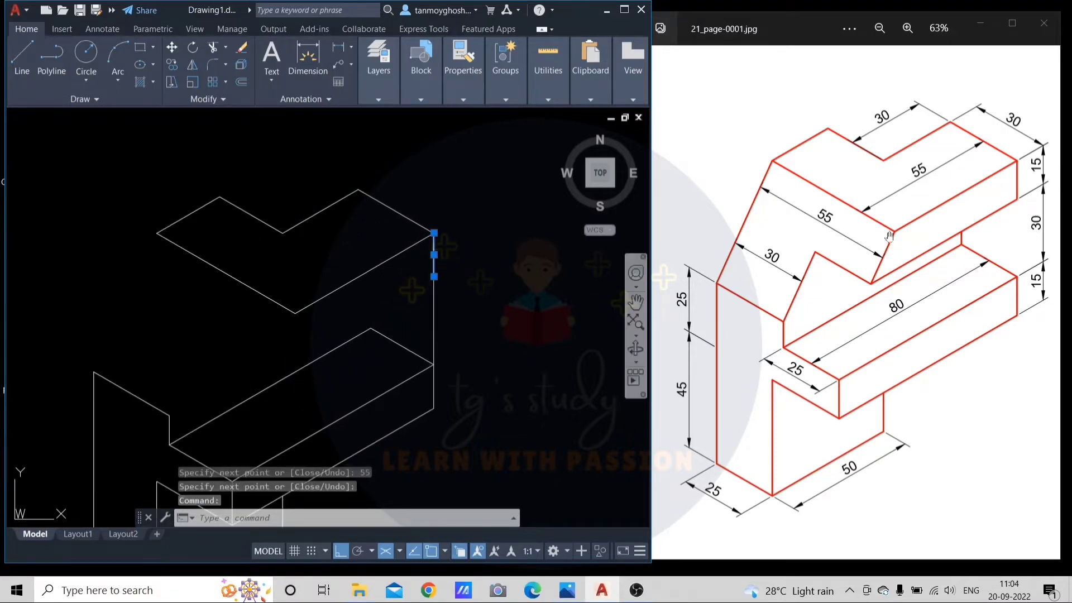
pyautogui.press('Escape')
pyautogui.click(434, 319)
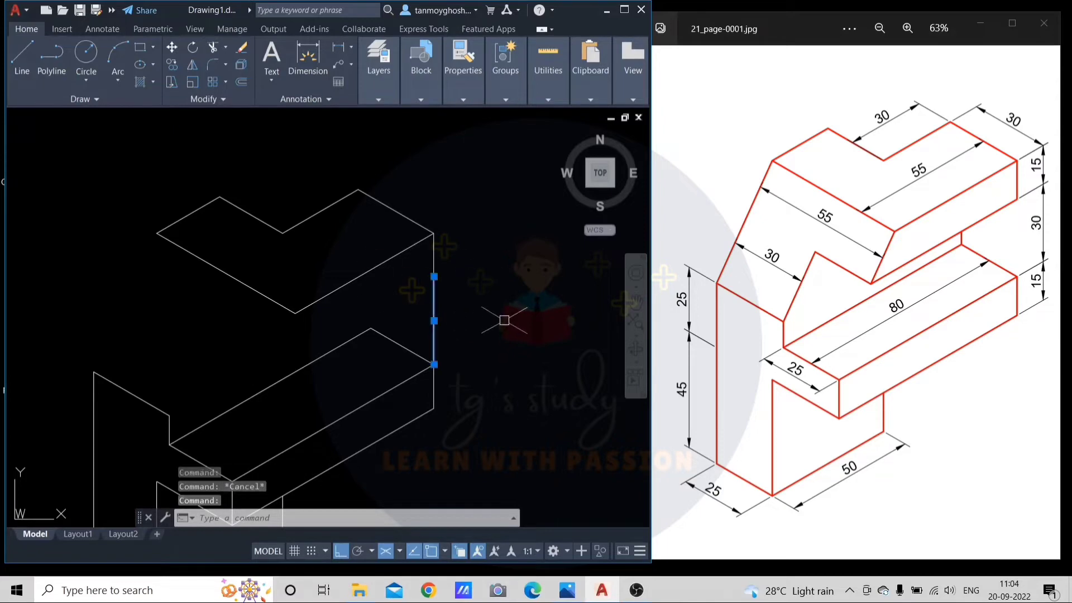
pyautogui.press('Delete')
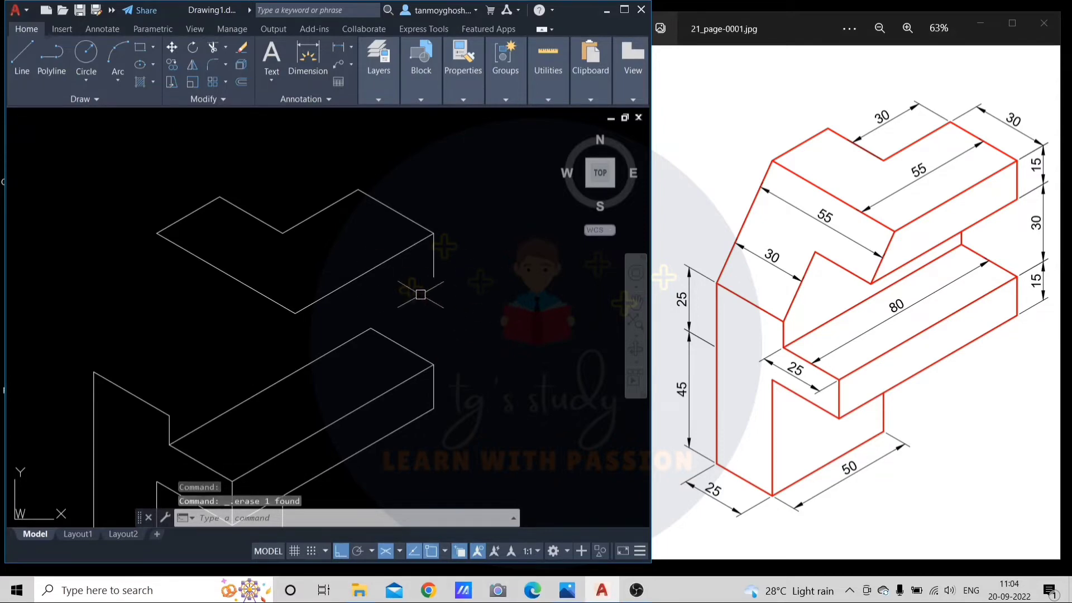
# Copy the top face's front edge down to the bottom of the 15-unit vertical
pyautogui.click(358, 277)
pyautogui.write('co')
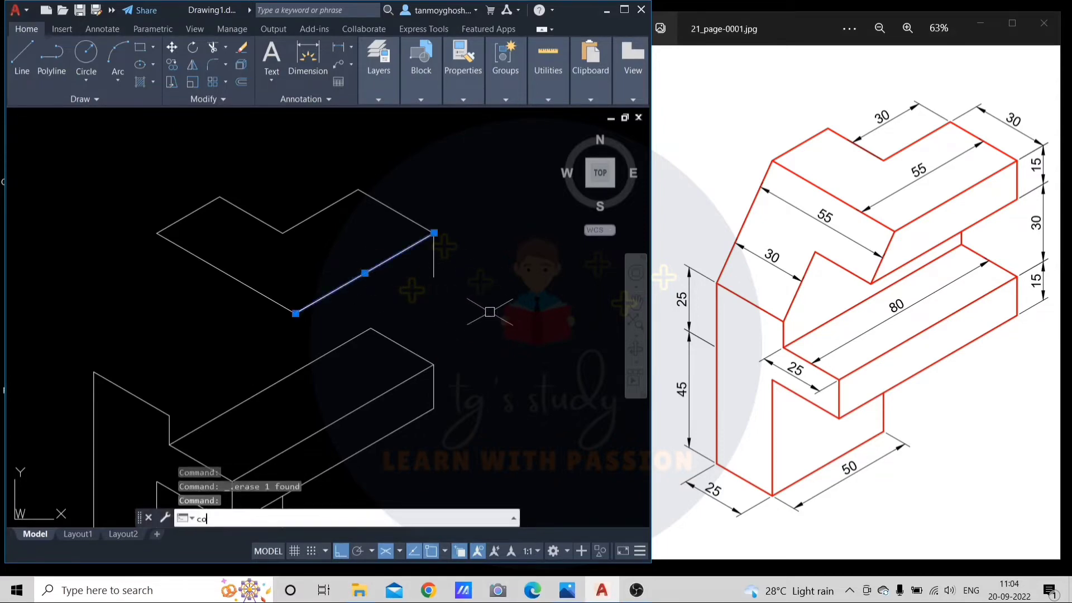
pyautogui.press('Return')
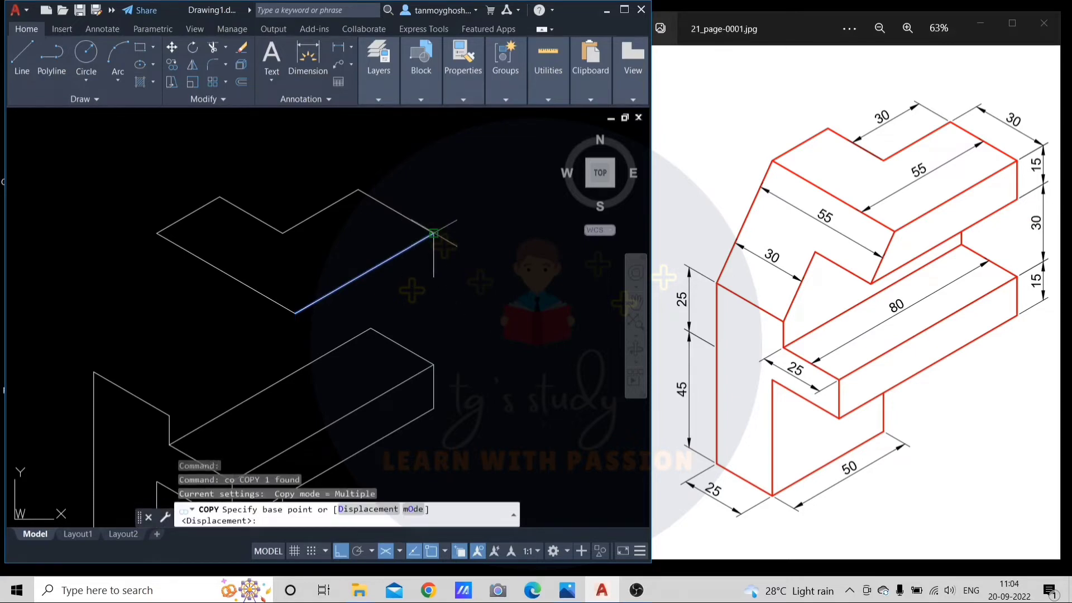
pyautogui.click(434, 233)
pyautogui.click(434, 276)
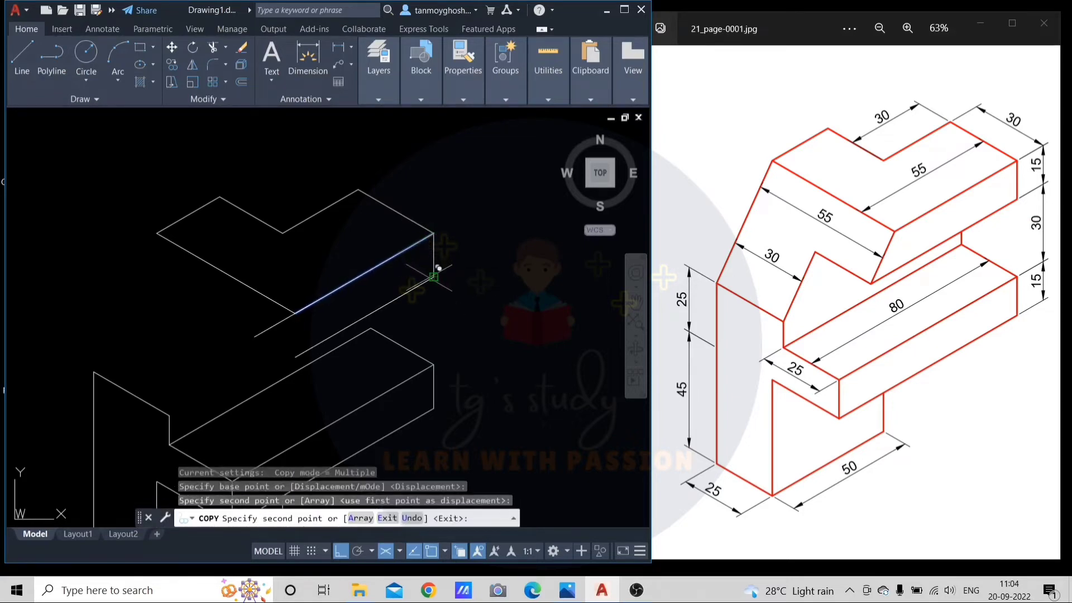
pyautogui.press('Escape')
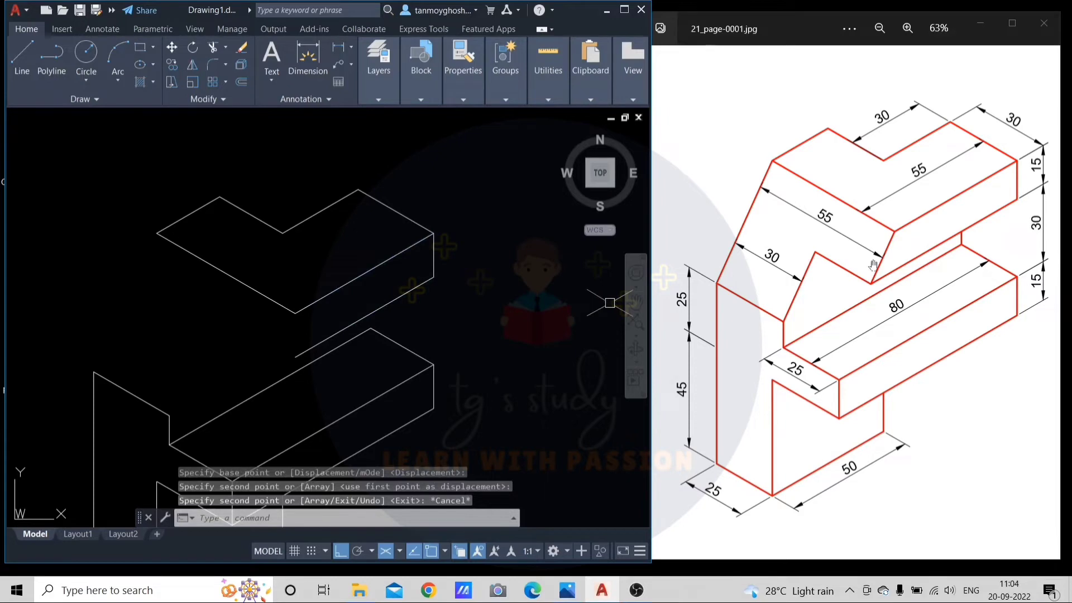
pyautogui.moveTo(306, 301); pyautogui.dragTo(323, 270, button='middle')
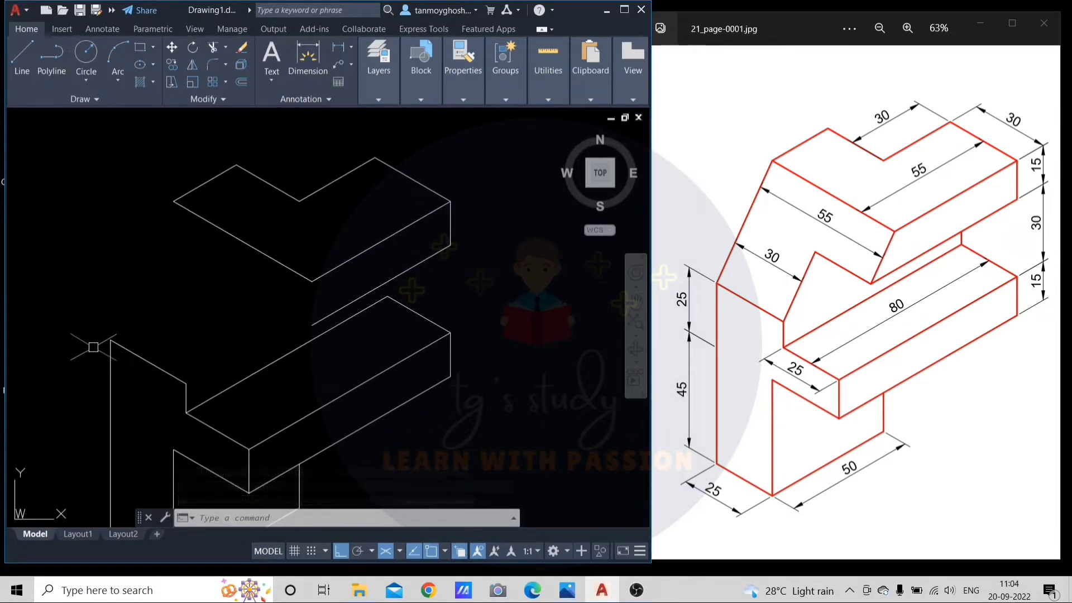
# Draw a line from the top face's left corner down to the left block's top corner
pyautogui.write('l')
pyautogui.press('Return')
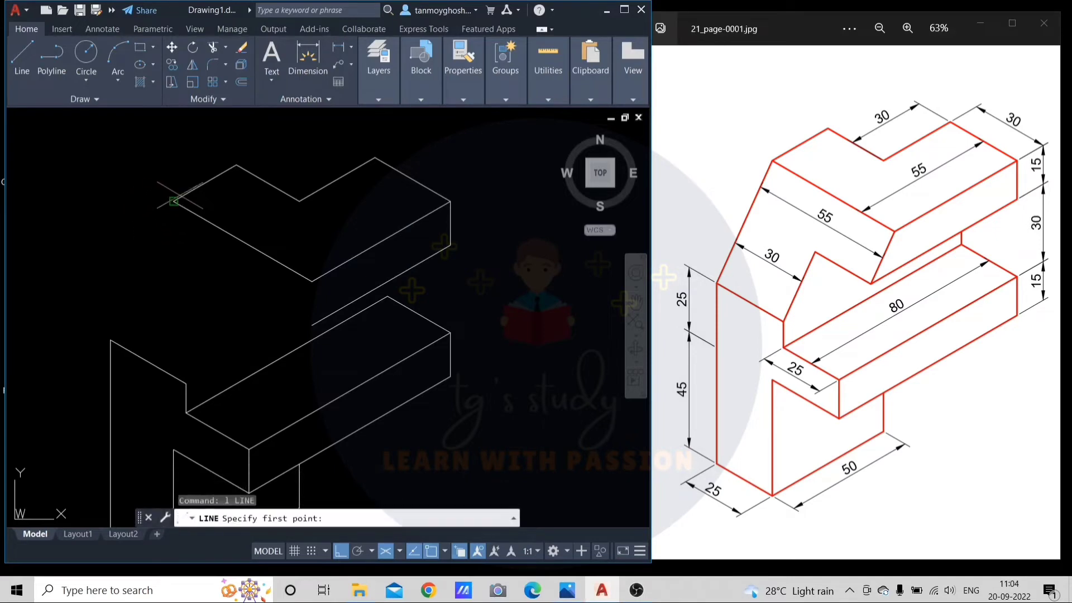
pyautogui.click(173, 201)
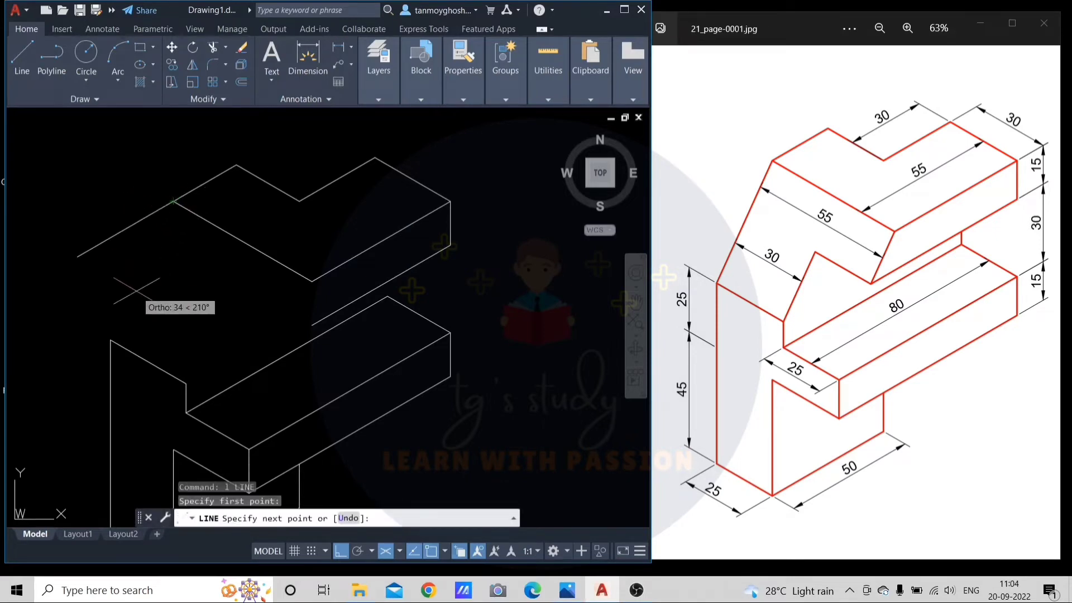
pyautogui.click(111, 339)
pyautogui.press('Escape')
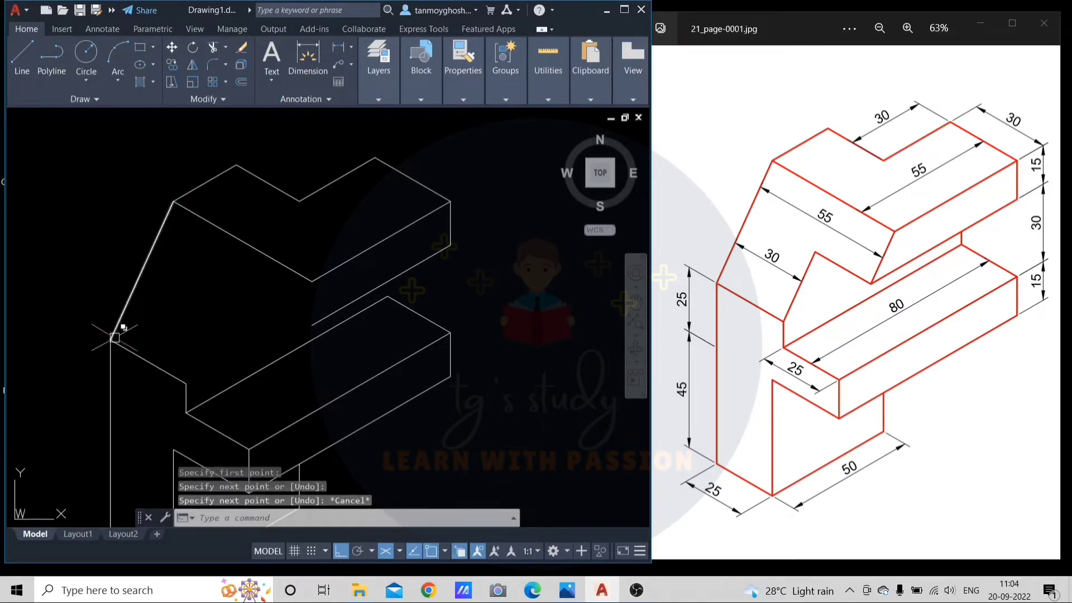
# Copy the upper-left slanted edge further inside the block
pyautogui.click(156, 240)
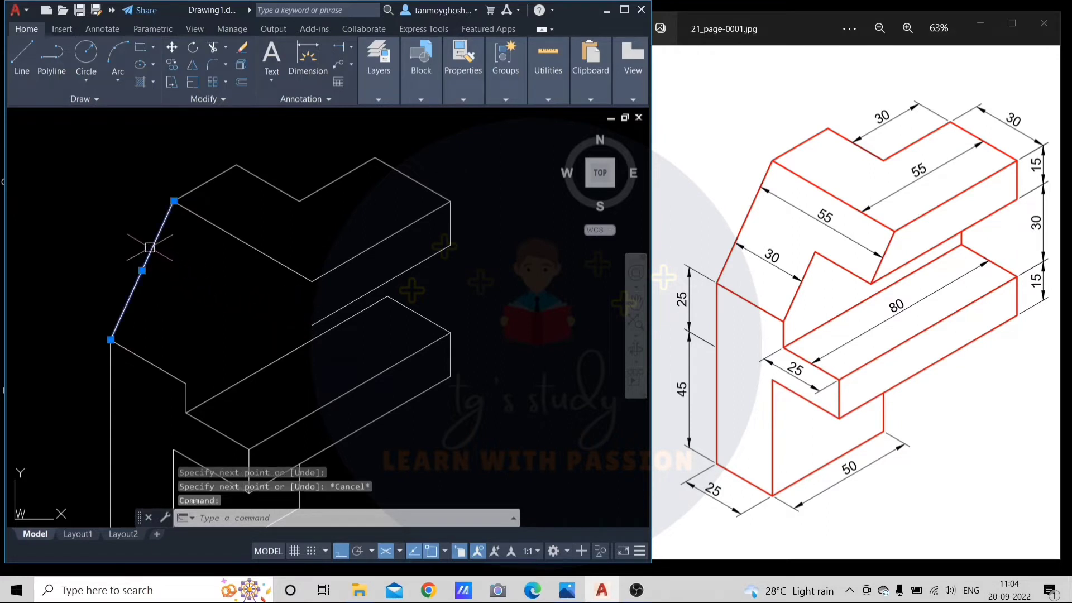
pyautogui.write('co')
pyautogui.press('Return')
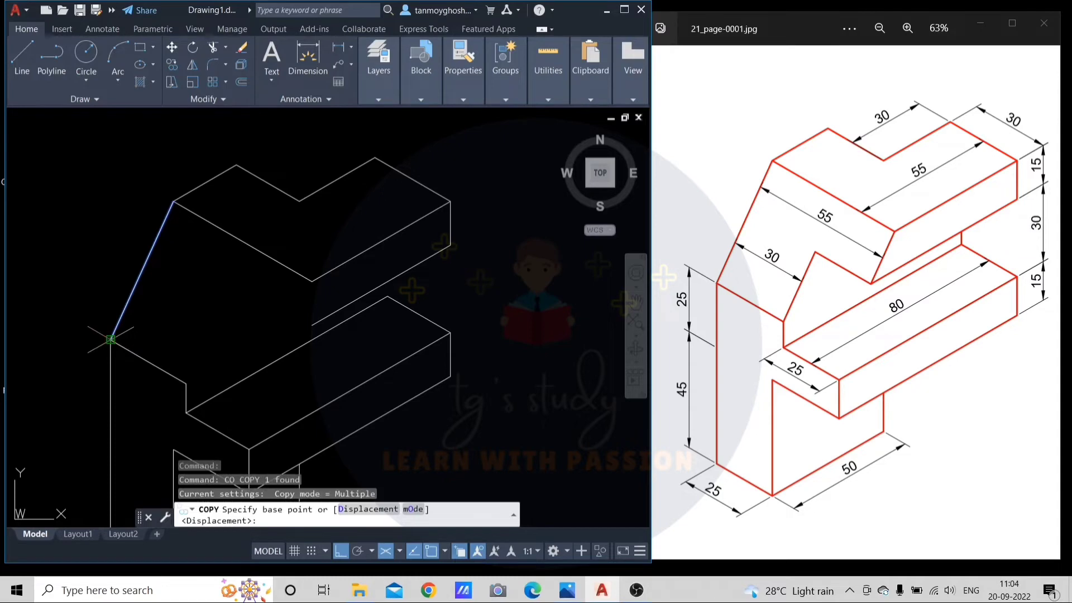
pyautogui.scroll(-3, 182, 309)
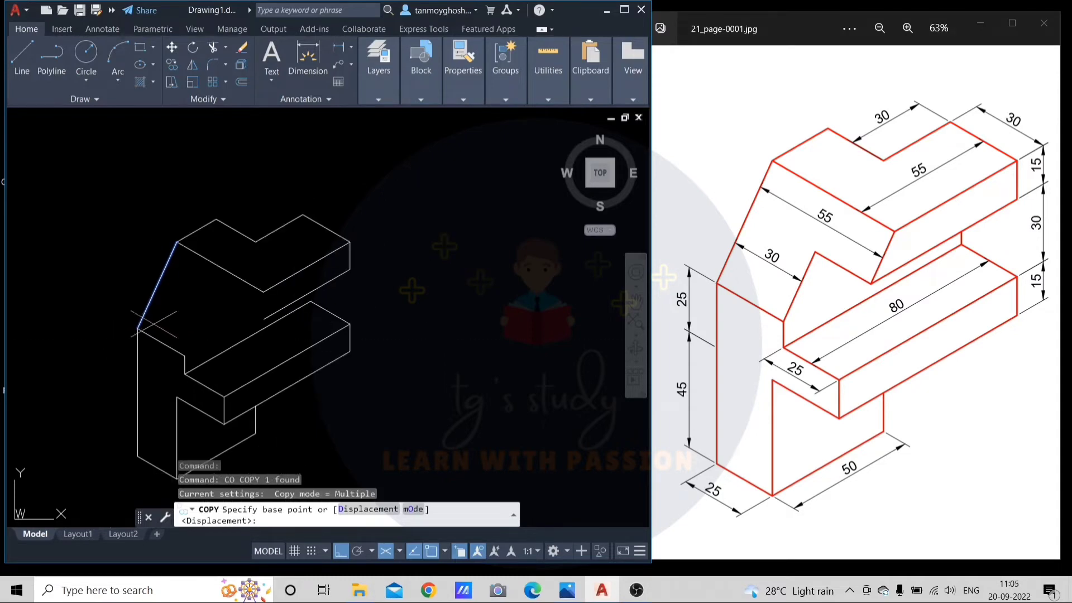
pyautogui.click(137, 328)
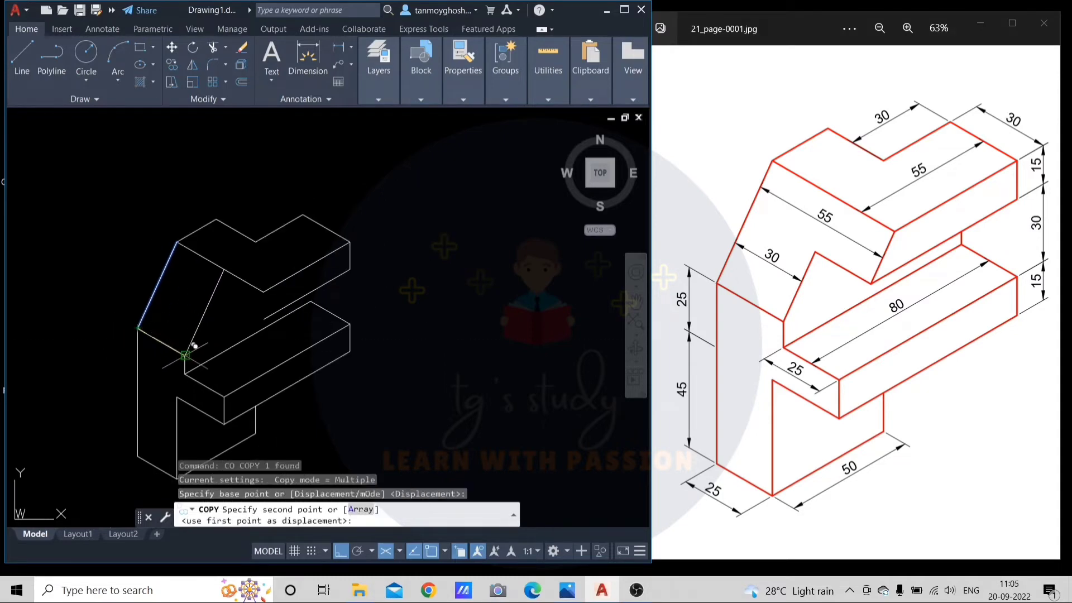
pyautogui.click(190, 352)
pyautogui.scroll(4, 229, 292)
pyautogui.press('Escape')
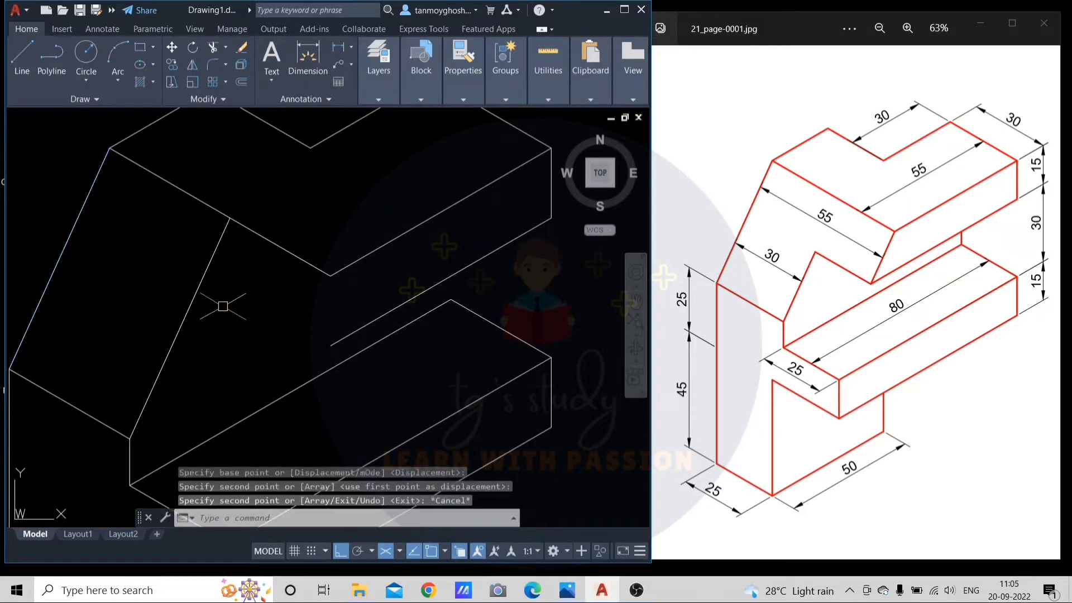
# Copy a second slanted line from its top end to the snap point
pyautogui.click(195, 275)
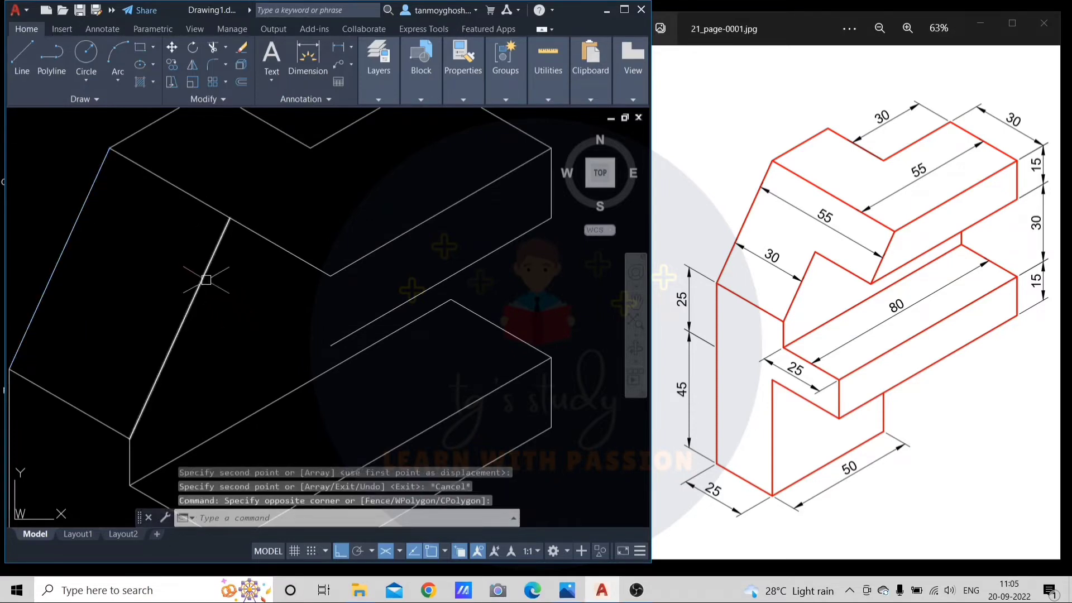
pyautogui.click(202, 276)
pyautogui.write('co')
pyautogui.press('Return')
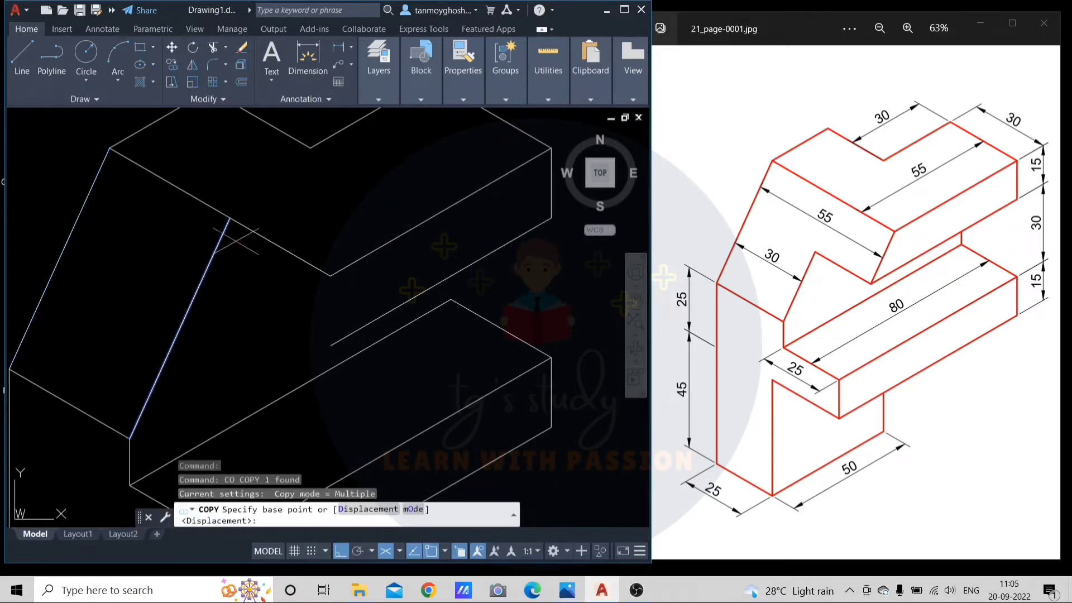
pyautogui.click(230, 218)
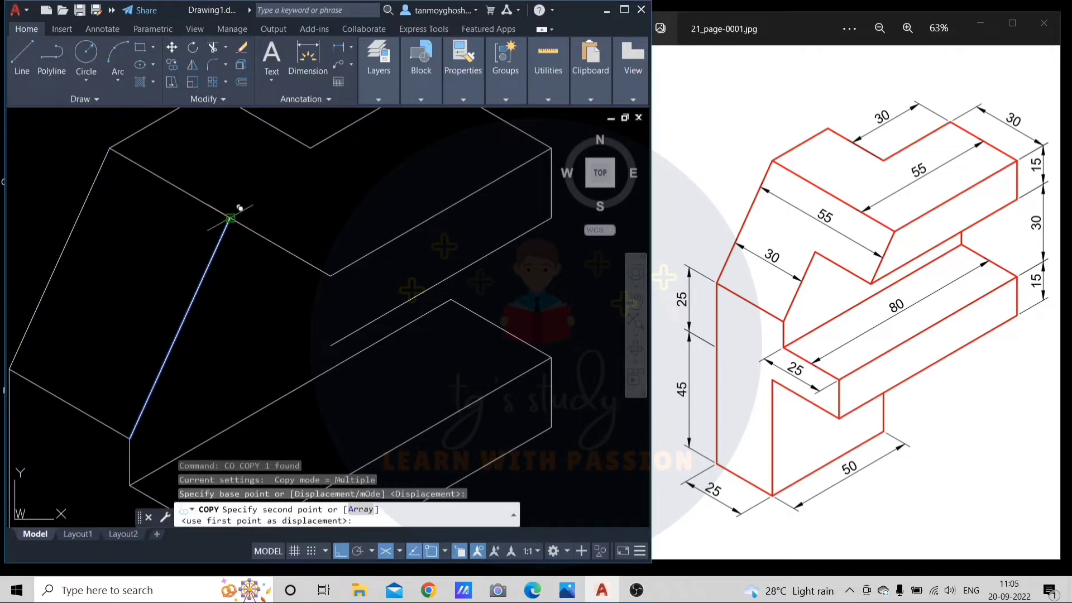
pyautogui.click(331, 276)
pyautogui.press('Escape')
pyautogui.scroll(-3, 306, 311)
pyautogui.scroll(4, 335, 307)
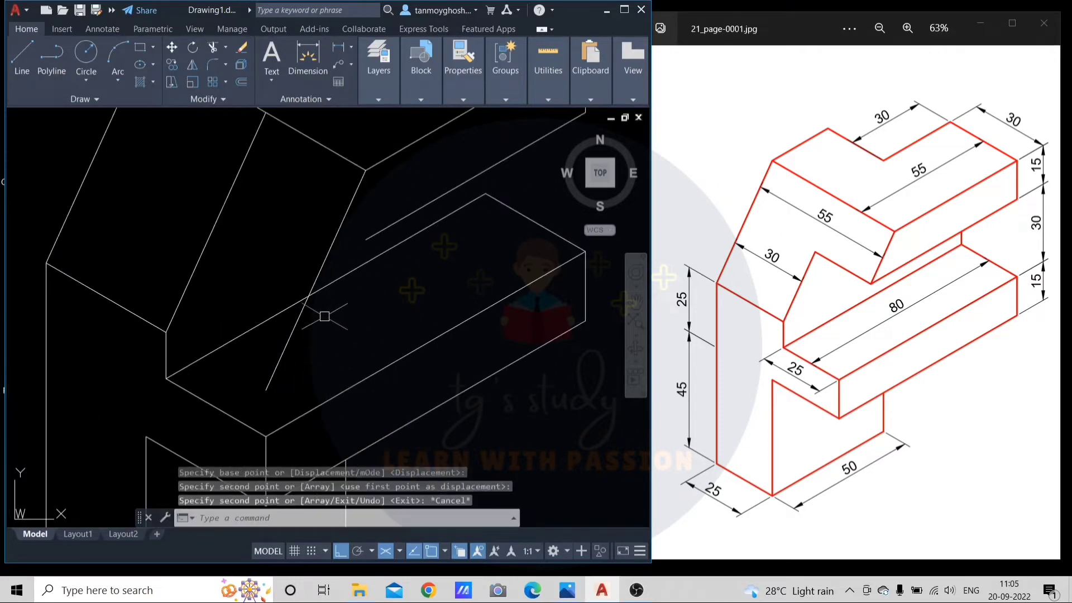
# Start an Extend command and cancel it without changes
pyautogui.write('ex')
pyautogui.press('Return')
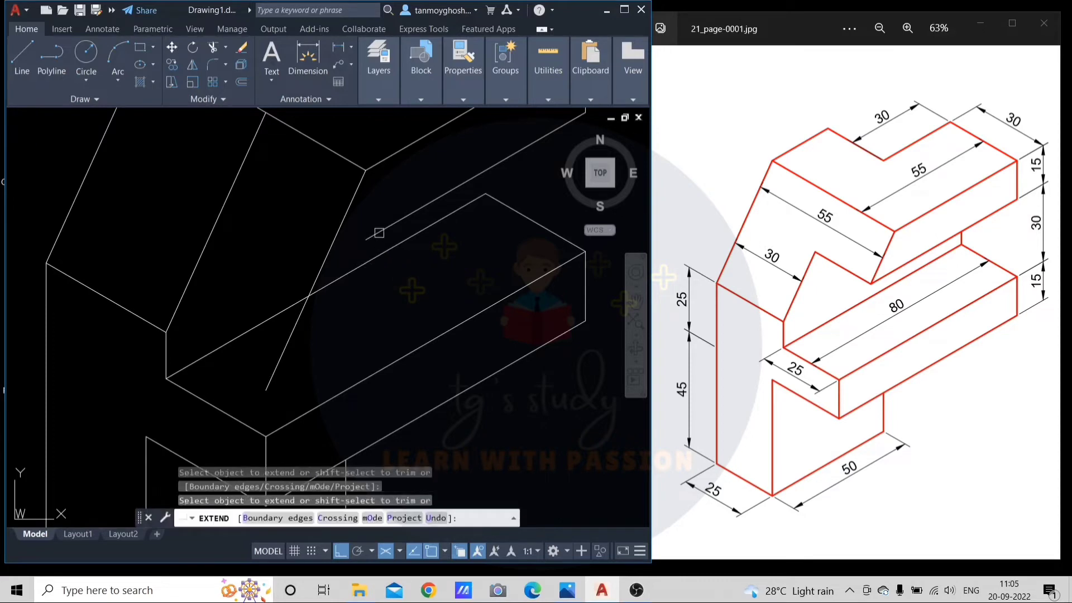
pyautogui.scroll(-2, 359, 311)
pyautogui.press('Escape')
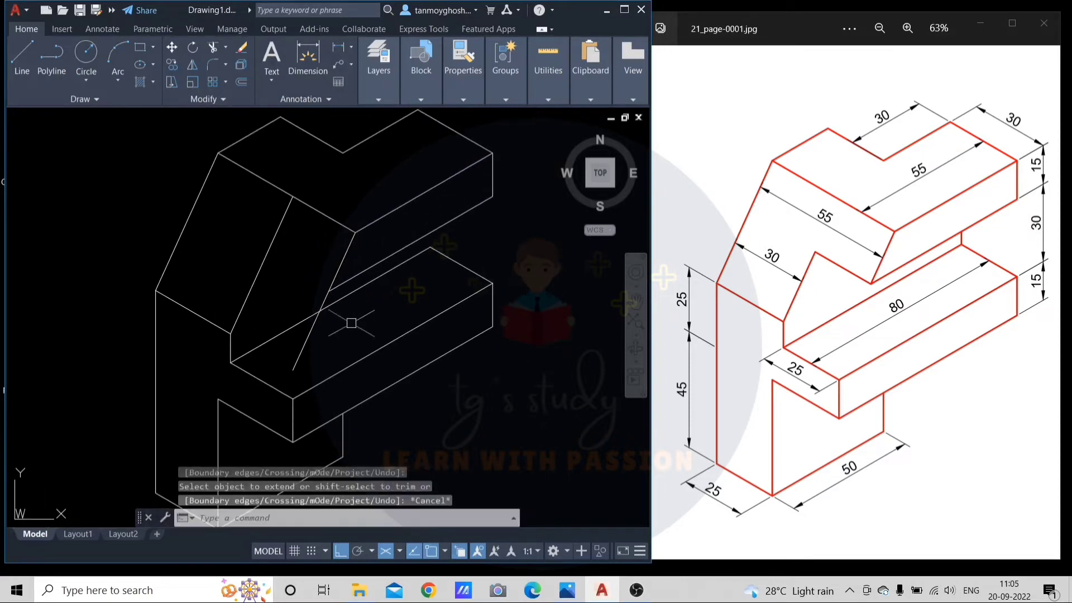
# Copy the top face's upper slanted edge lower to form the cut's parallel edge
pyautogui.write('tr')
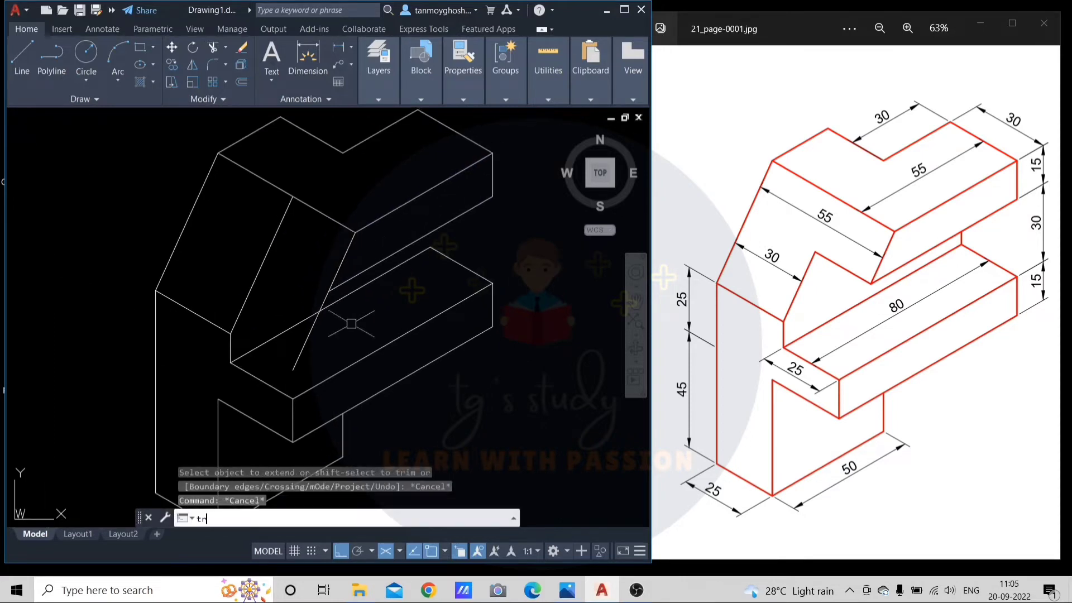
pyautogui.press('Return')
pyautogui.scroll(5, 312, 330)
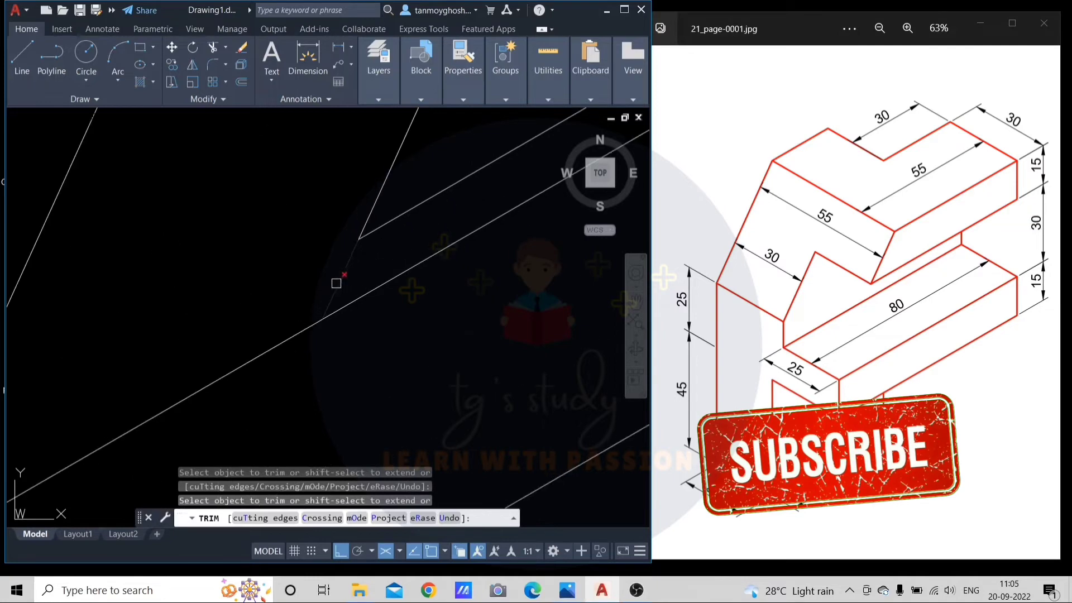
pyautogui.scroll(-4, 341, 279)
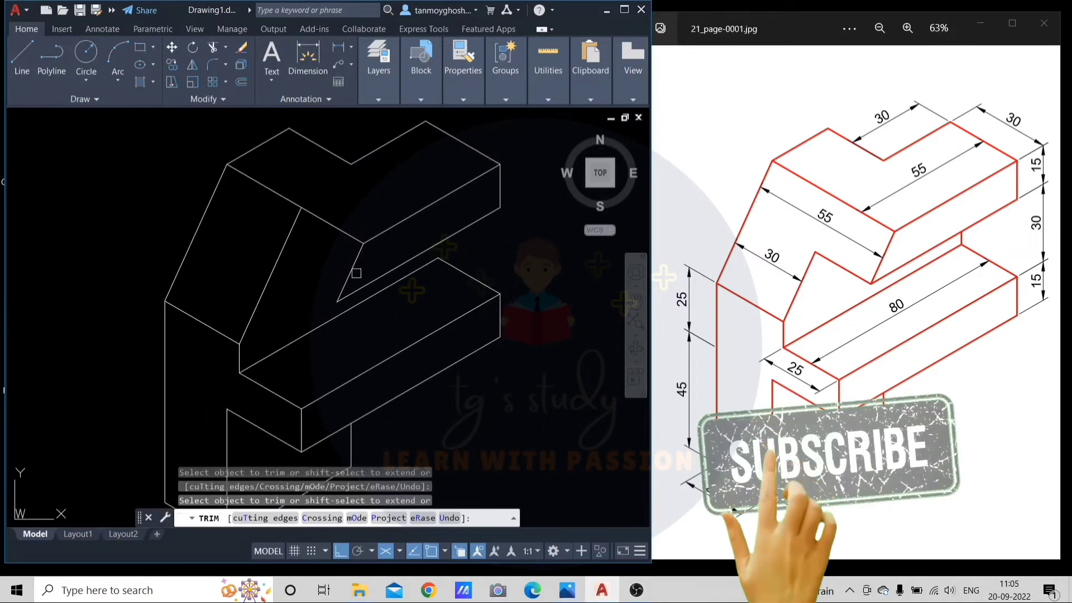
pyautogui.press('Escape')
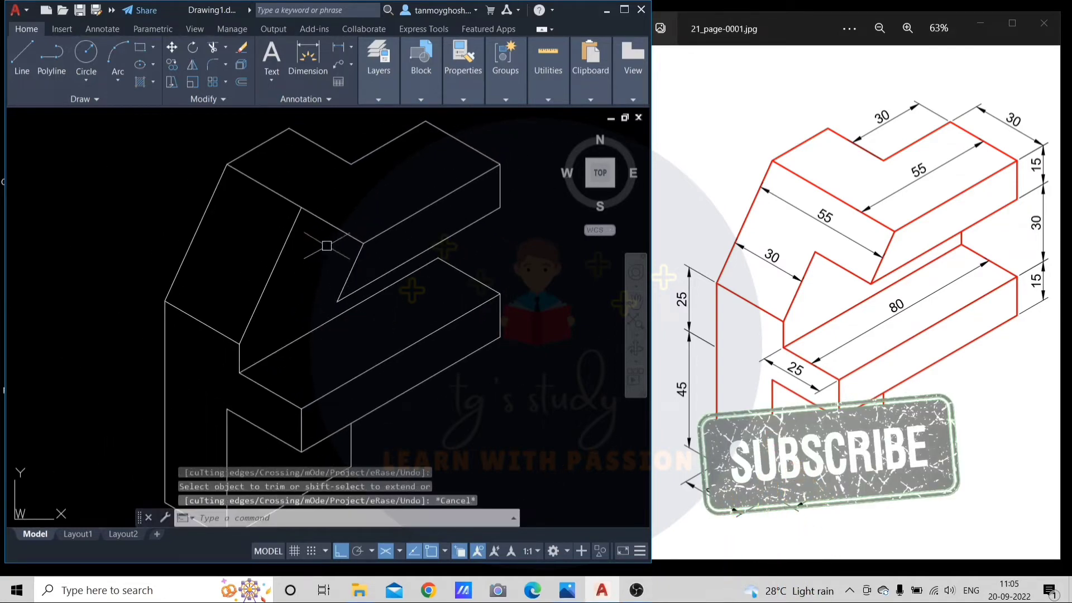
pyautogui.click(334, 226)
pyautogui.write('o')
pyautogui.press('Return')
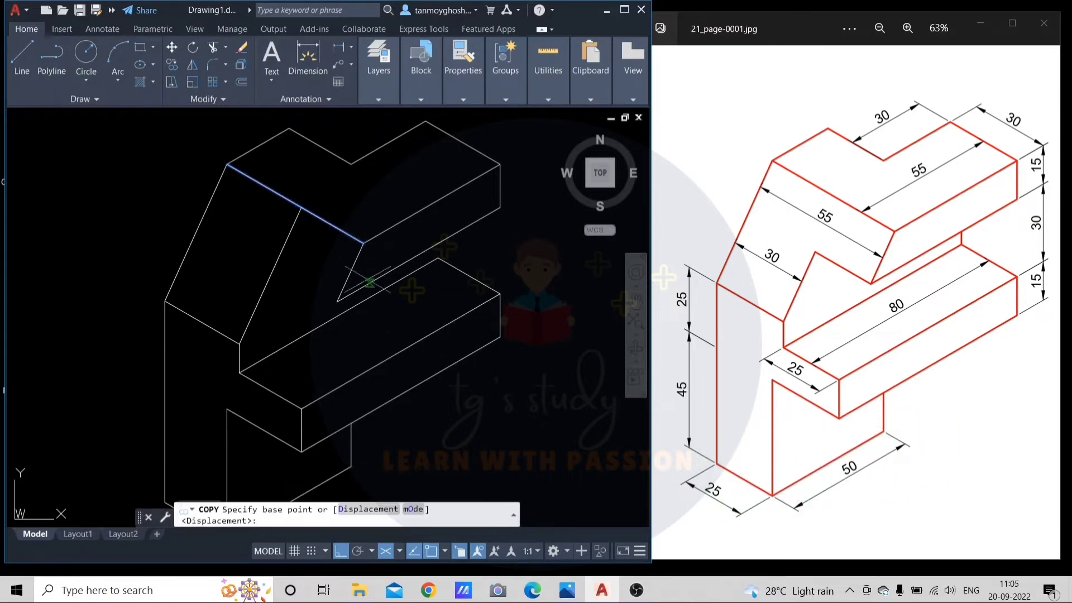
pyautogui.click(364, 243)
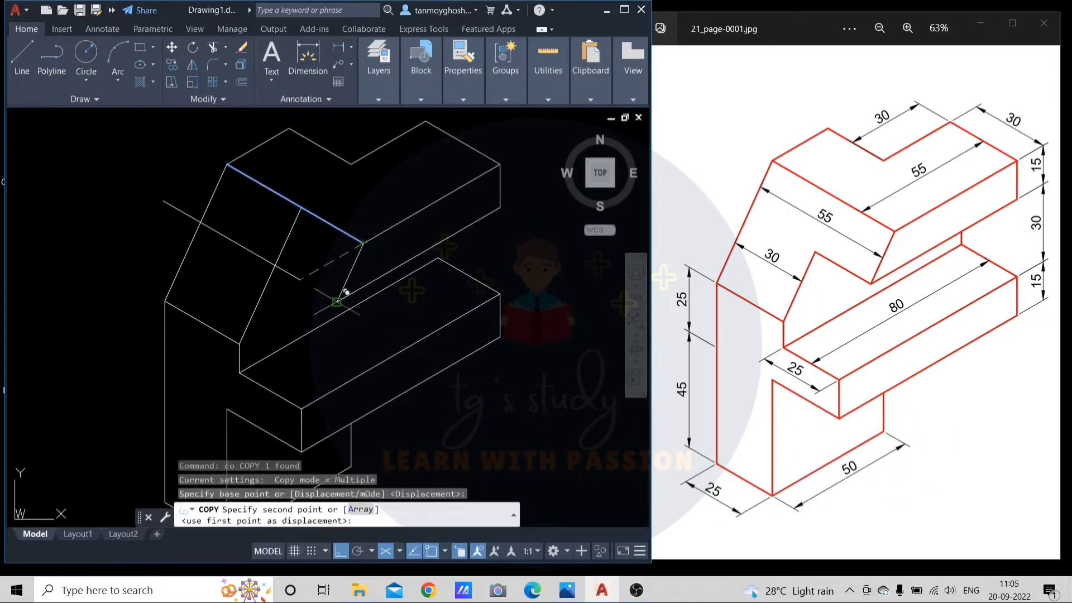
pyautogui.click(336, 301)
pyautogui.press('Escape')
# Trim away the leftover segment across the top face
pyautogui.write('r')
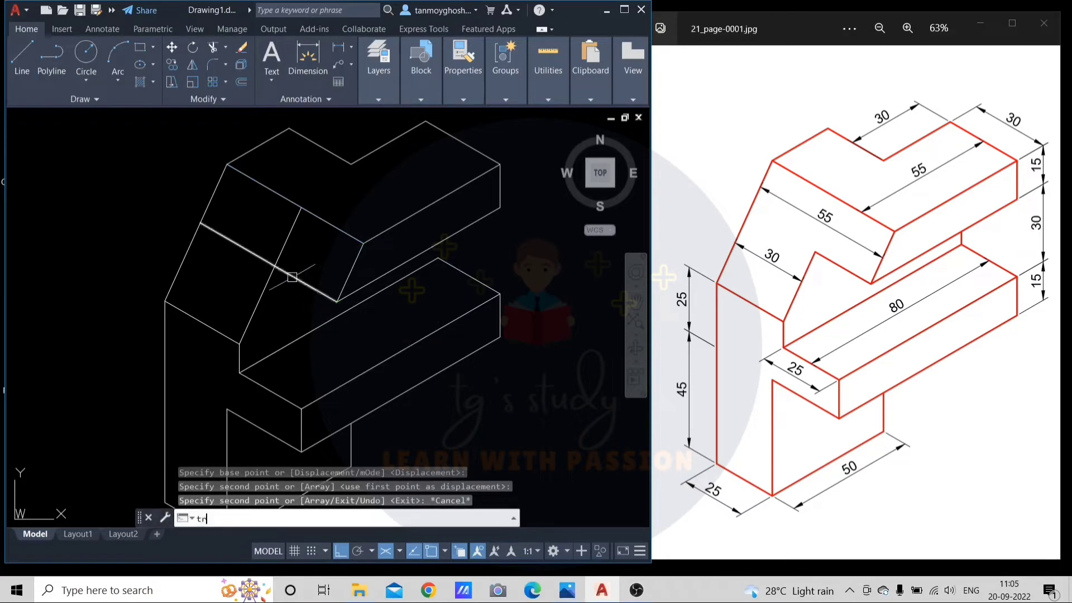
pyautogui.press('Return')
pyautogui.click(238, 250)
pyautogui.scroll(-2, 238, 251)
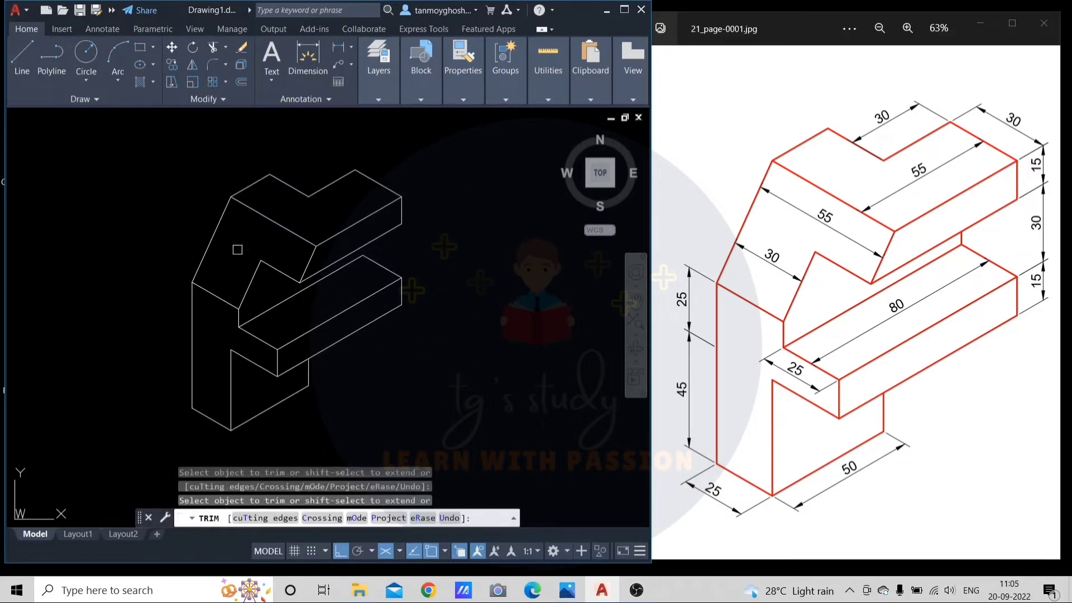
pyautogui.press('Escape')
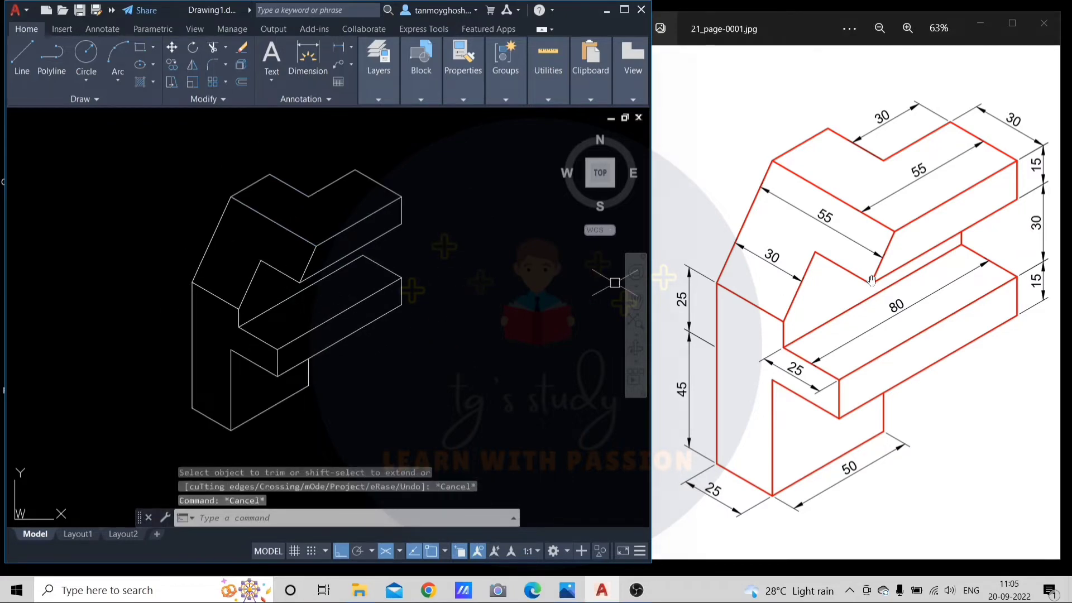
pyautogui.scroll(2, 366, 280)
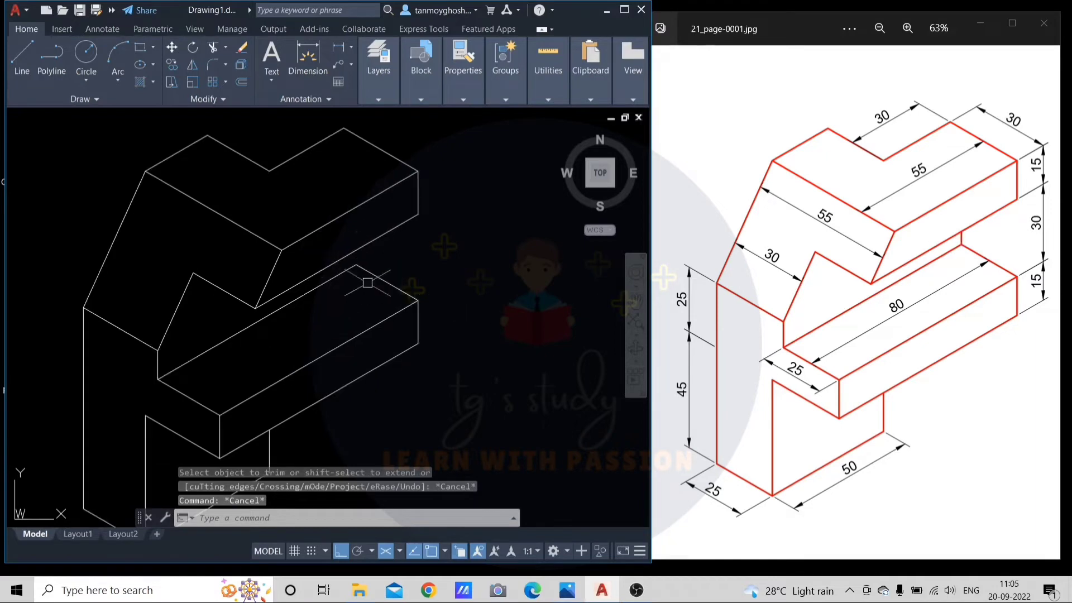
pyautogui.scroll(3, 367, 296)
# Draw a short vertical edge on the right isoplane up to the upper line, then trim again
pyautogui.write('l')
pyautogui.press('Return')
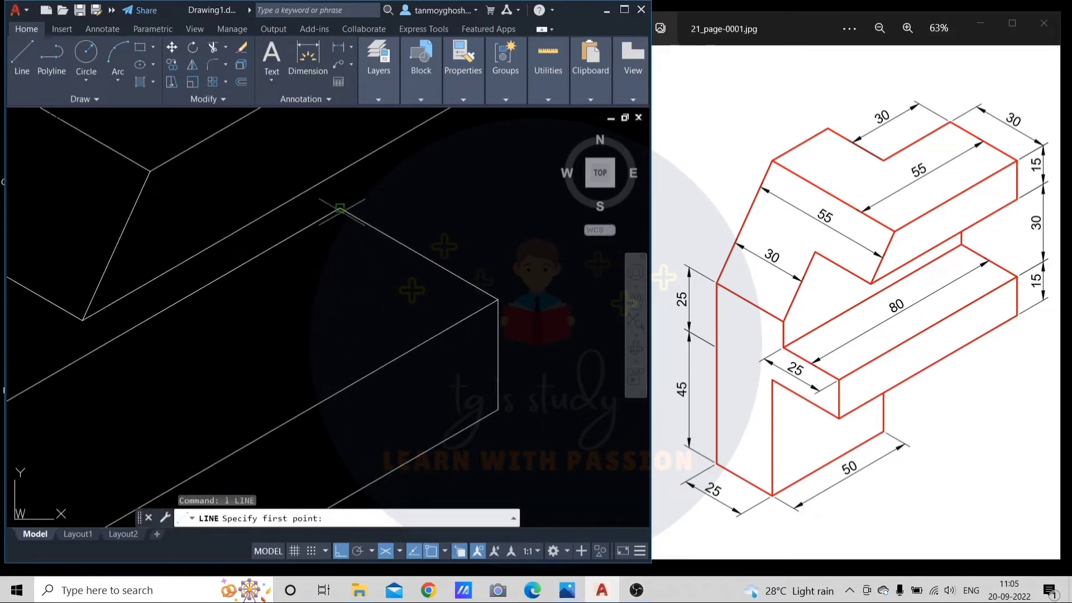
pyautogui.click(340, 208)
pyautogui.scroll(-2, 345, 421)
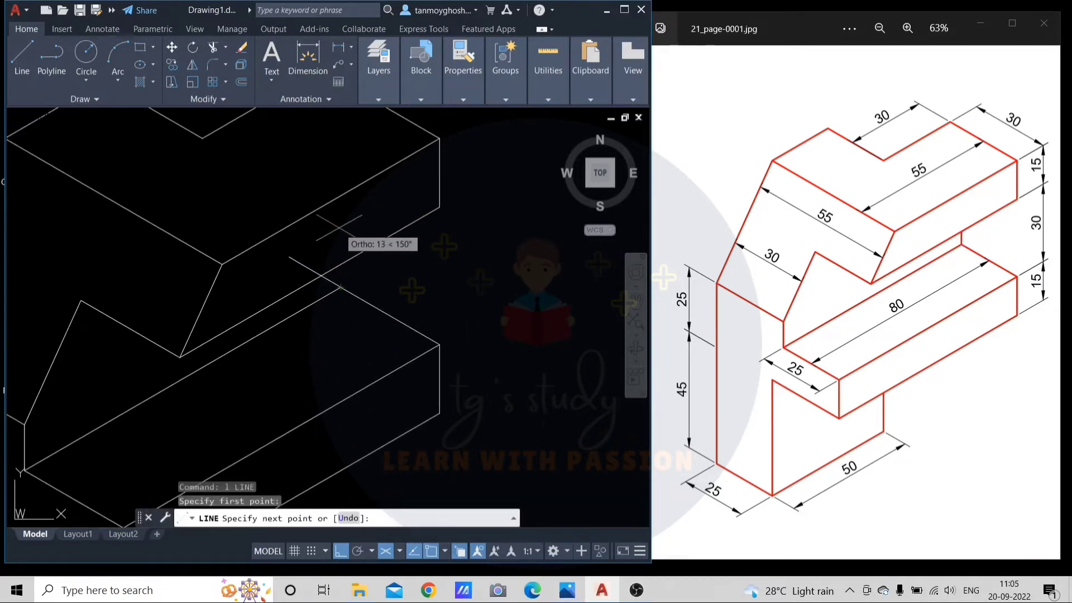
pyautogui.press('F5')
pyautogui.click(341, 235)
pyautogui.press('Escape')
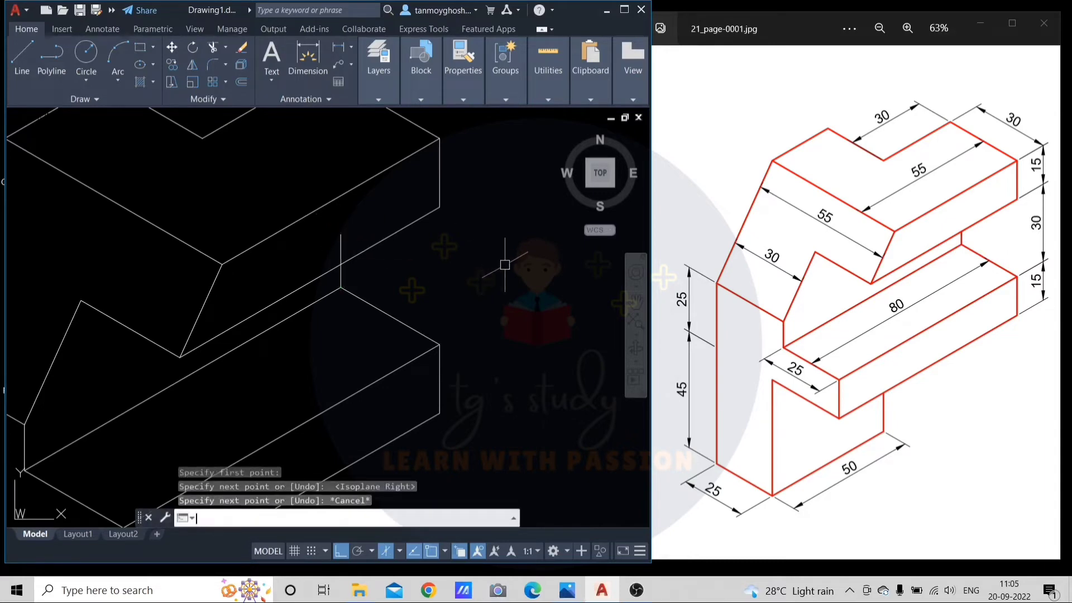
pyautogui.write('tr')
pyautogui.press('Return')
pyautogui.scroll(-3, 344, 244)
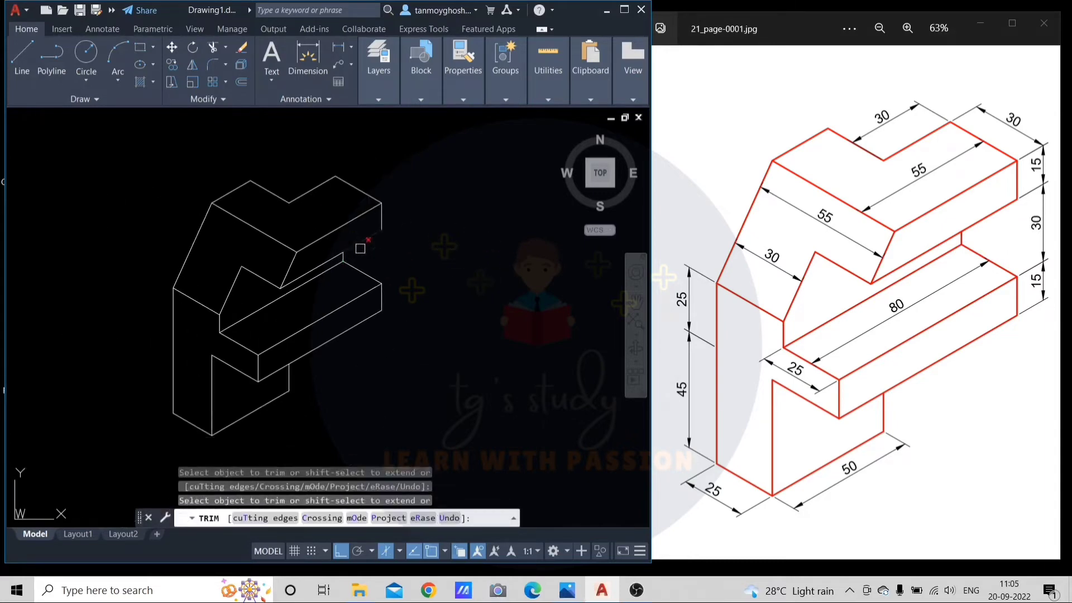
pyautogui.press('Escape')
pyautogui.press('Escape')
pyautogui.press('Escape')
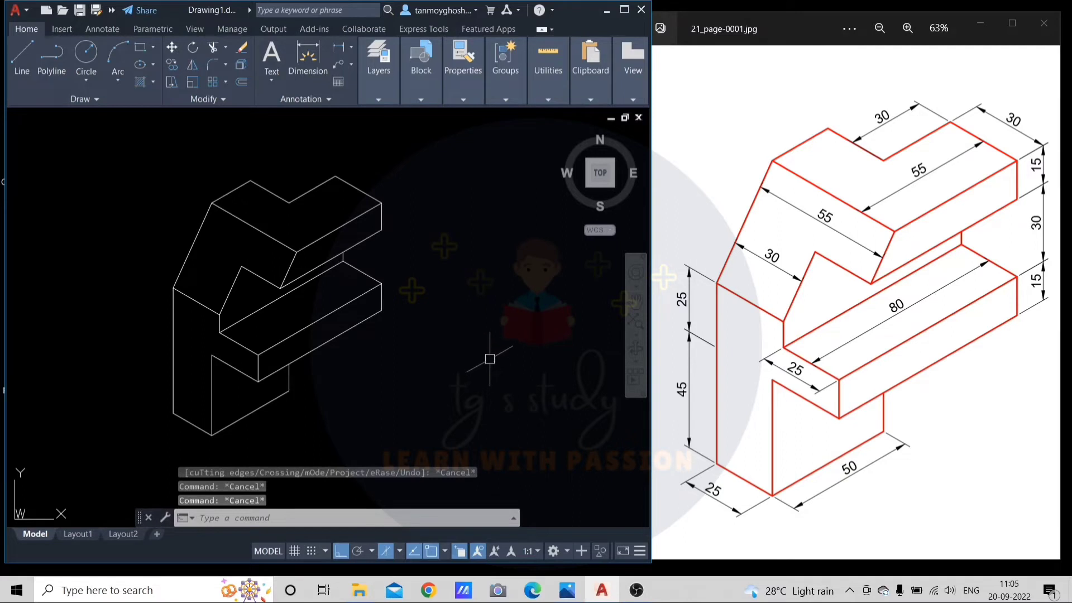
# Pan the drawing view slightly to the right
pyautogui.moveTo(427, 334); pyautogui.dragTo(439, 333, button='middle')
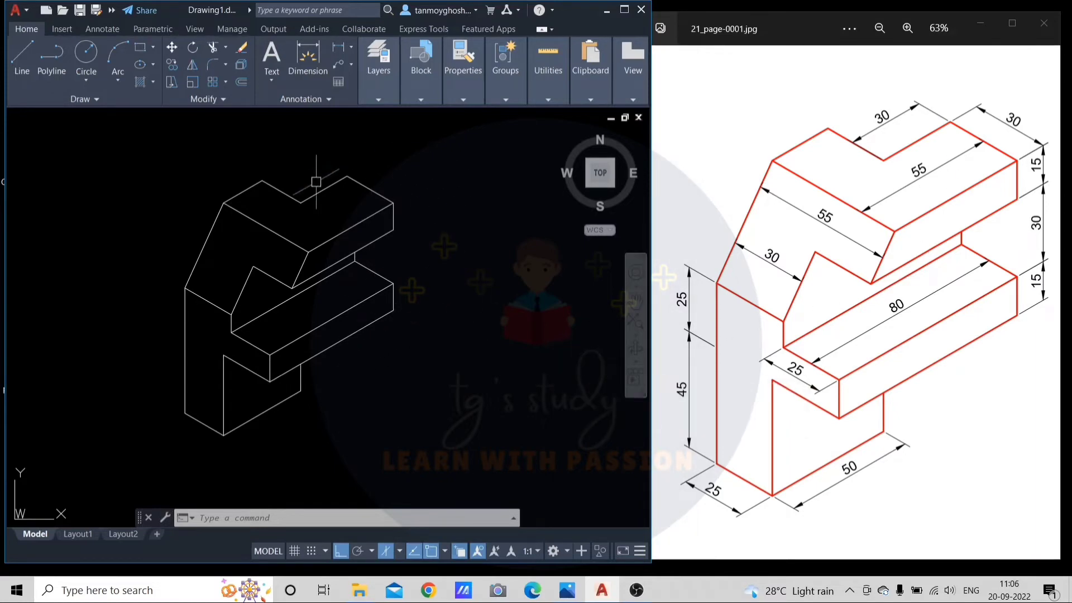
# Maximize the window, select the whole drawing and make it yellow
pyautogui.click(625, 9)
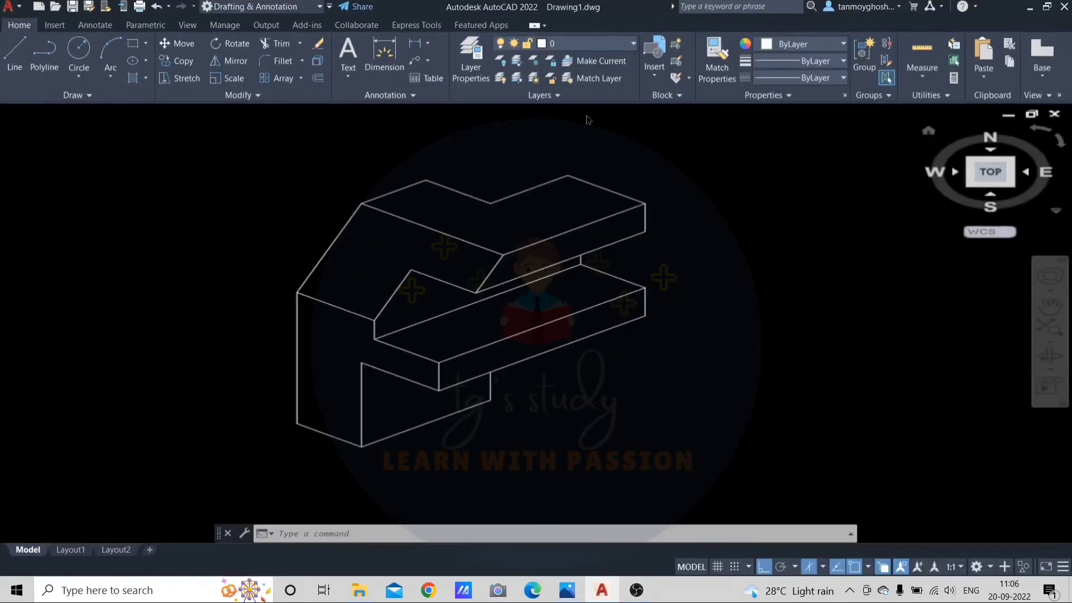
pyautogui.click(691, 132)
pyautogui.click(346, 476)
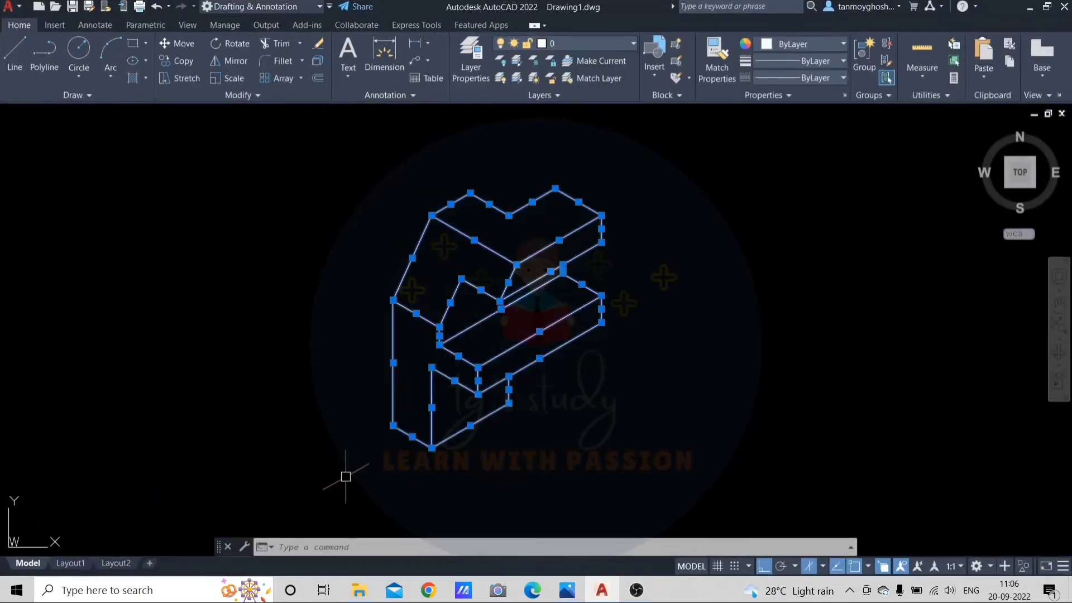
pyautogui.click(831, 50)
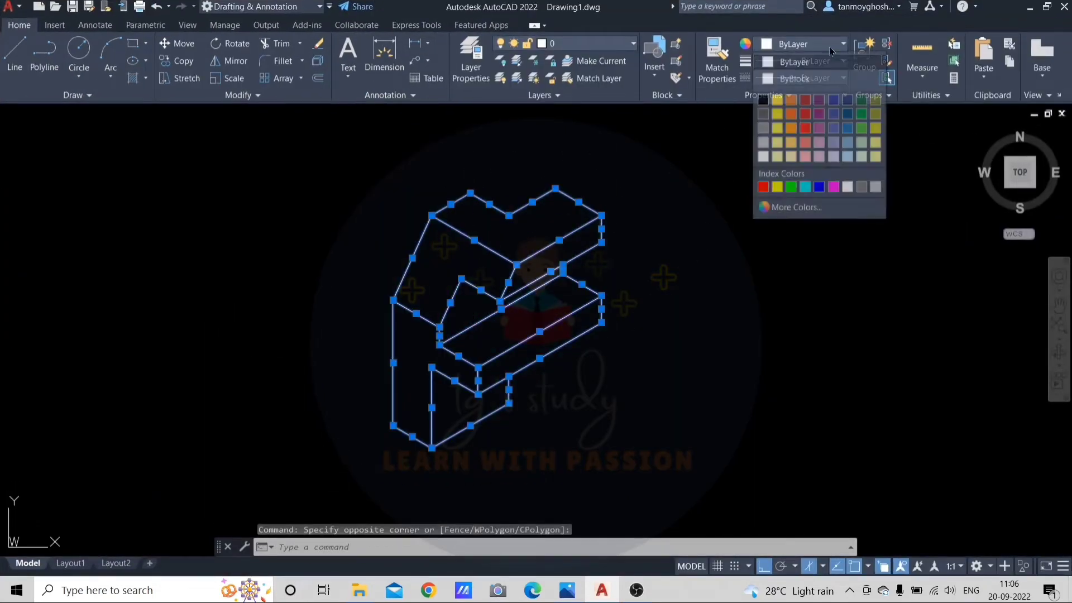
pyautogui.click(777, 103)
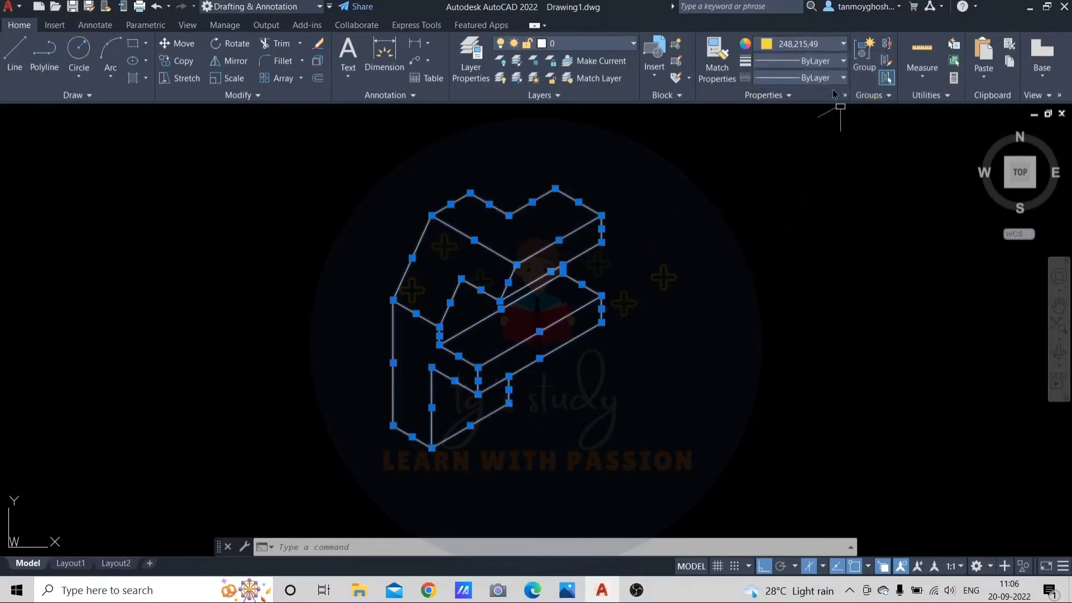
# Give the selected drawing a 0.35 mm lineweight
pyautogui.click(844, 64)
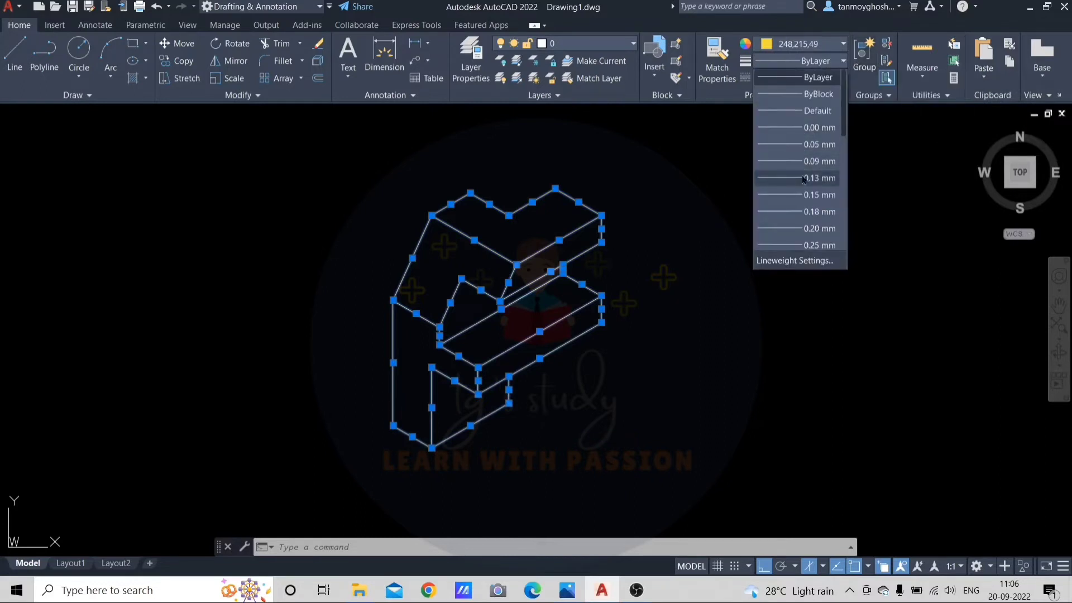
pyautogui.scroll(-1, 804, 190)
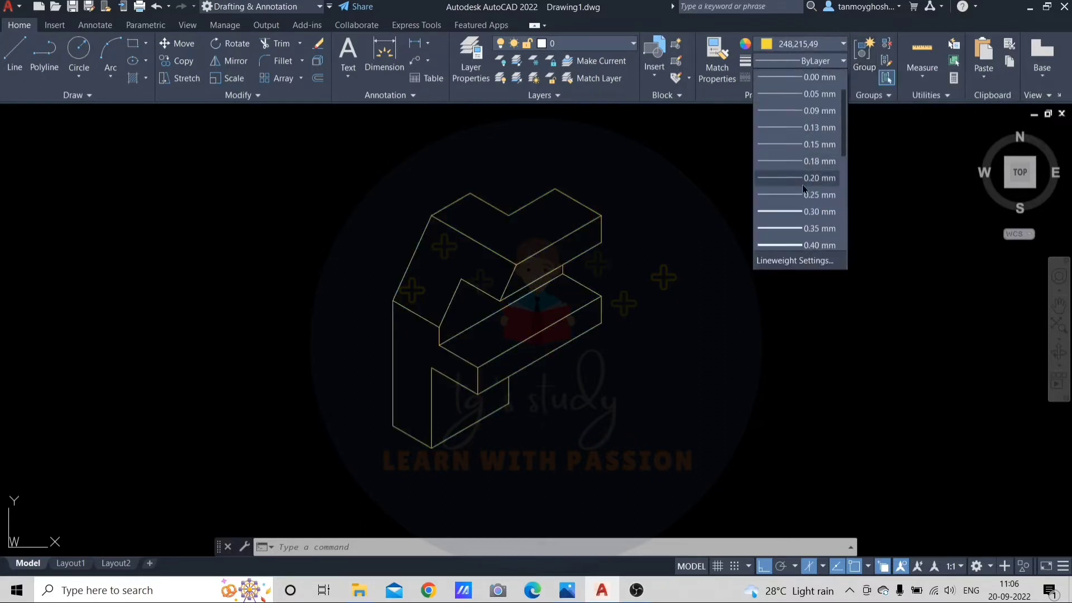
pyautogui.click(814, 229)
pyautogui.press('Escape')
pyautogui.press('Escape')
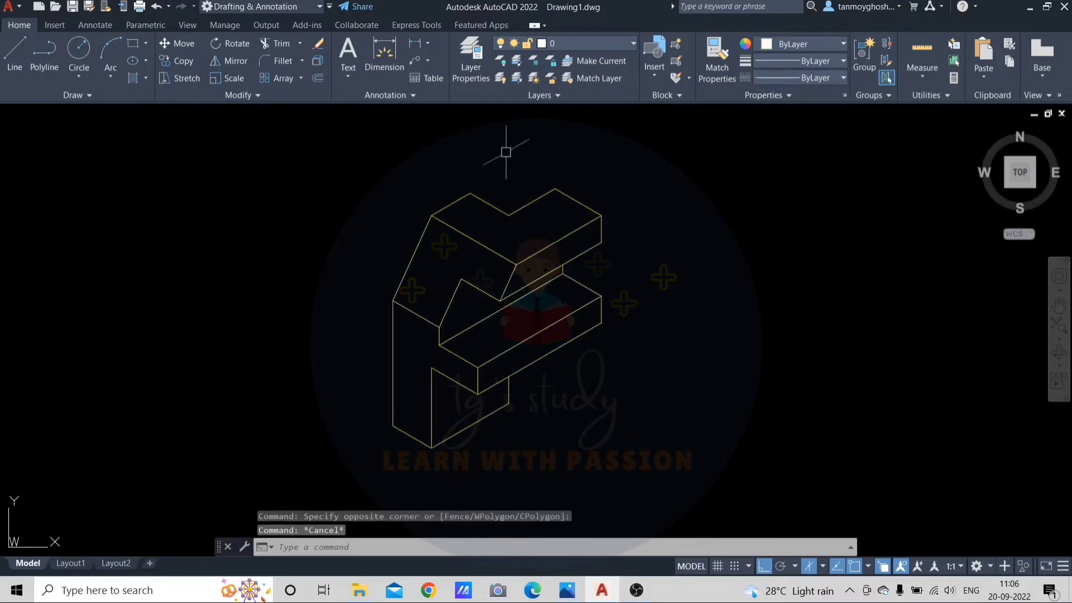
# Turn on Display Lineweight in the Lineweight Settings via LW
pyautogui.press('Escape')
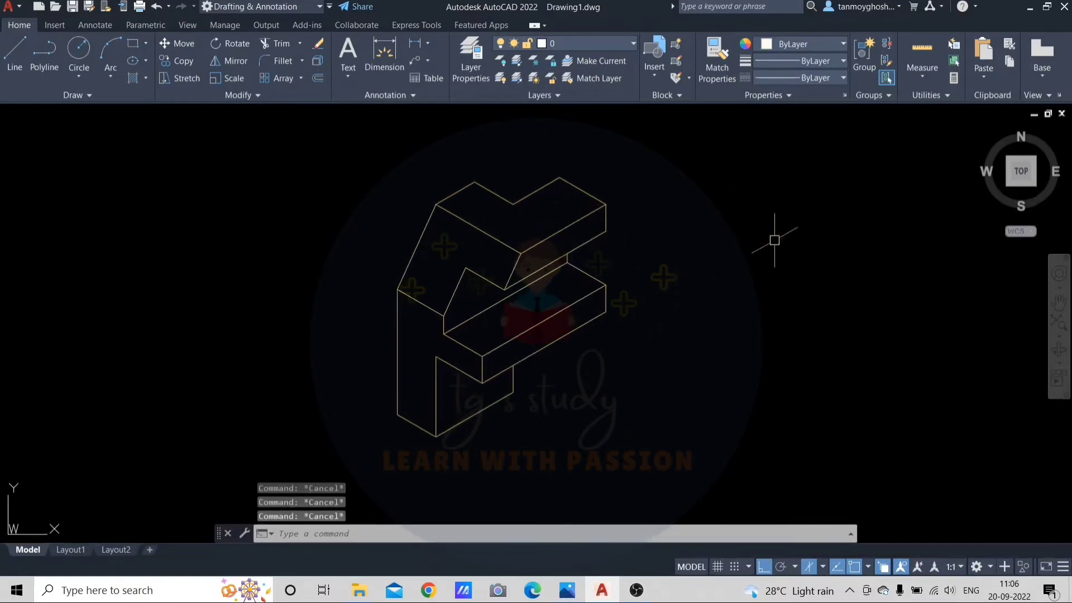
pyautogui.write('LW')
pyautogui.press('Return')
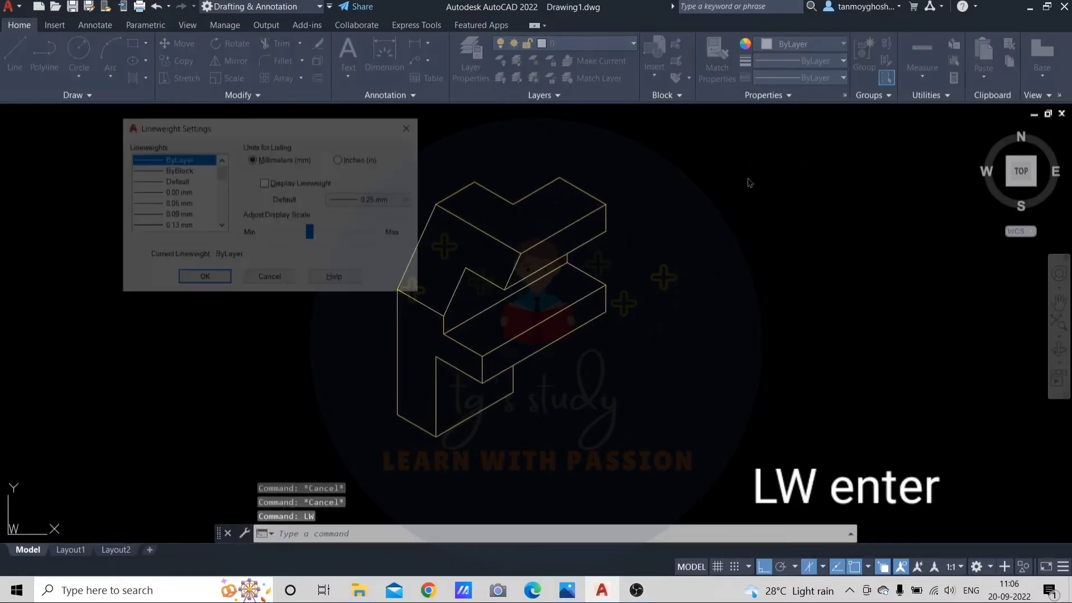
pyautogui.click(264, 184)
pyautogui.click(184, 280)
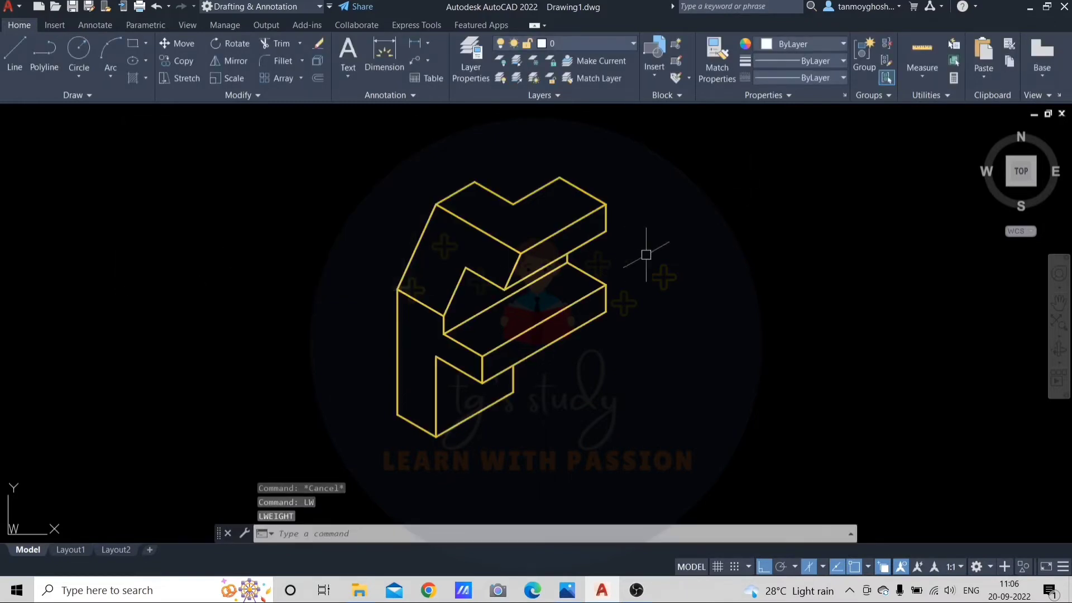
# Restore the AutoCAD window beside the reference image and recentre the block in it
pyautogui.moveTo(597, 267); pyautogui.dragTo(551, 271, button='middle')
pyautogui.press('Escape')
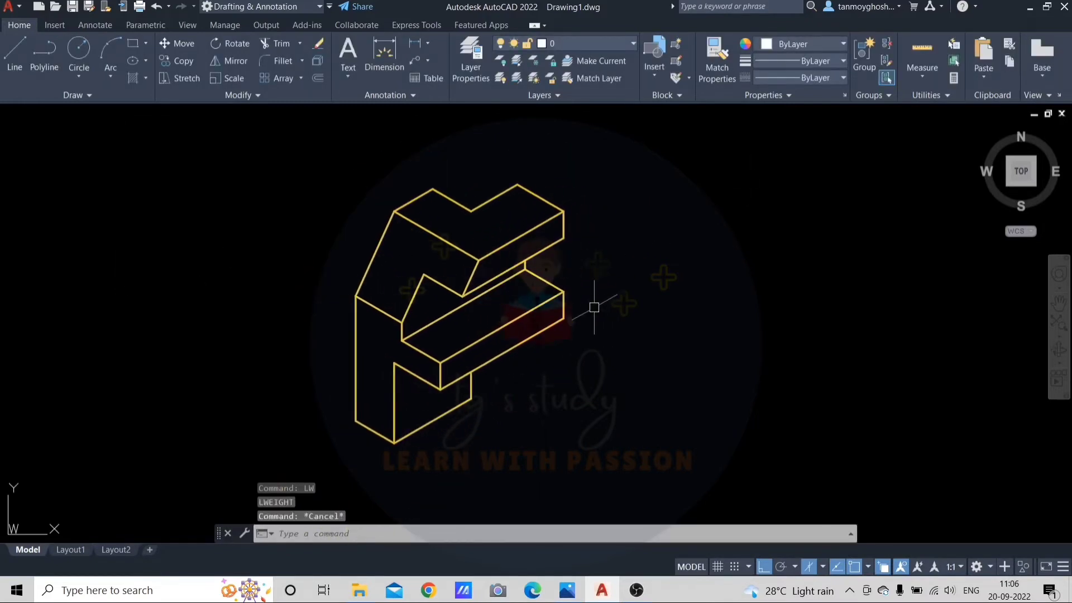
pyautogui.press('Escape')
pyautogui.click(1047, 7)
pyautogui.moveTo(676, 302)
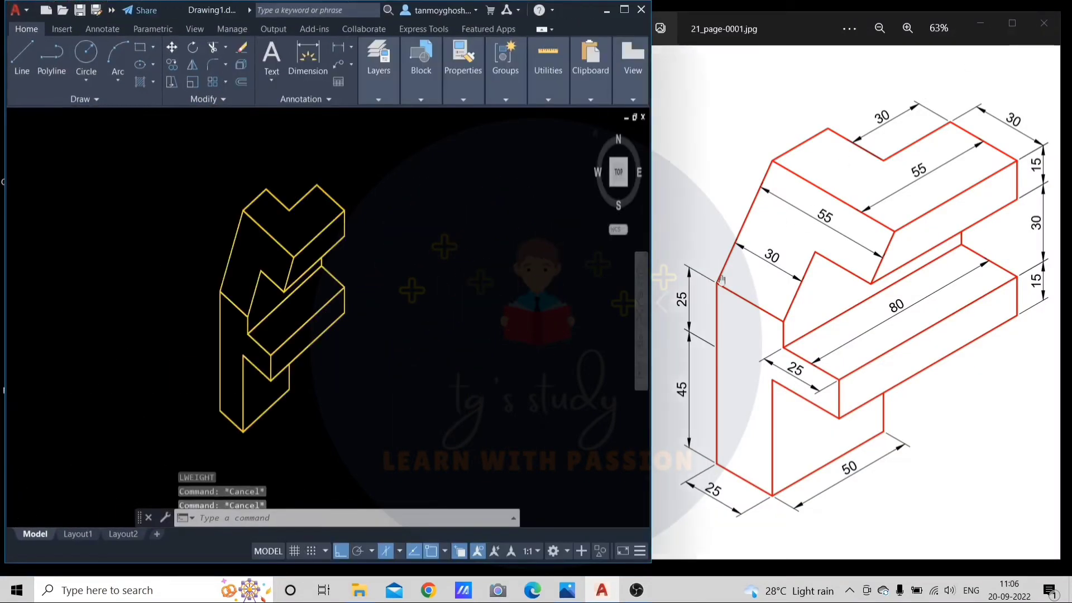
pyautogui.moveTo(449, 341); pyautogui.dragTo(471, 330, button='middle')
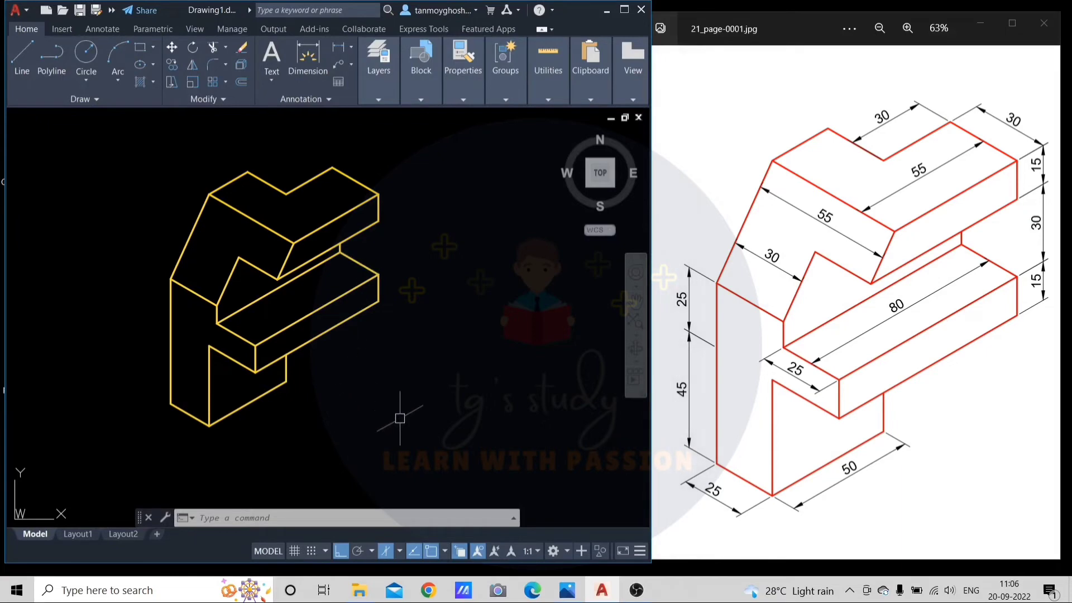
# Place a 25 aligned dimension (DAL) below the bottom-left edge between its two corners
pyautogui.press('Escape')
pyautogui.press('Escape')
pyautogui.press('Escape')
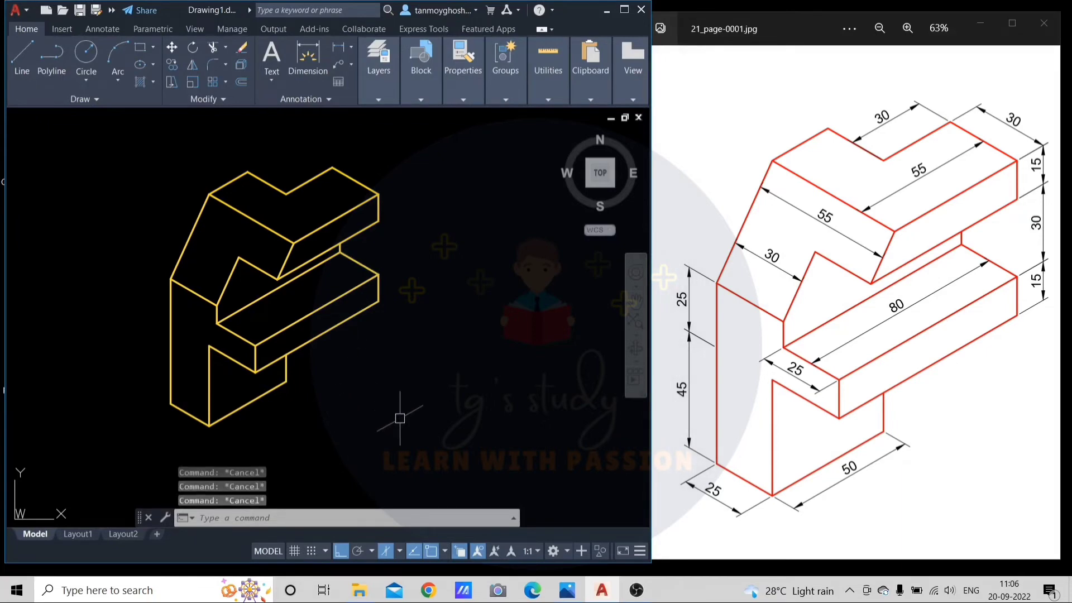
pyautogui.write('DAL')
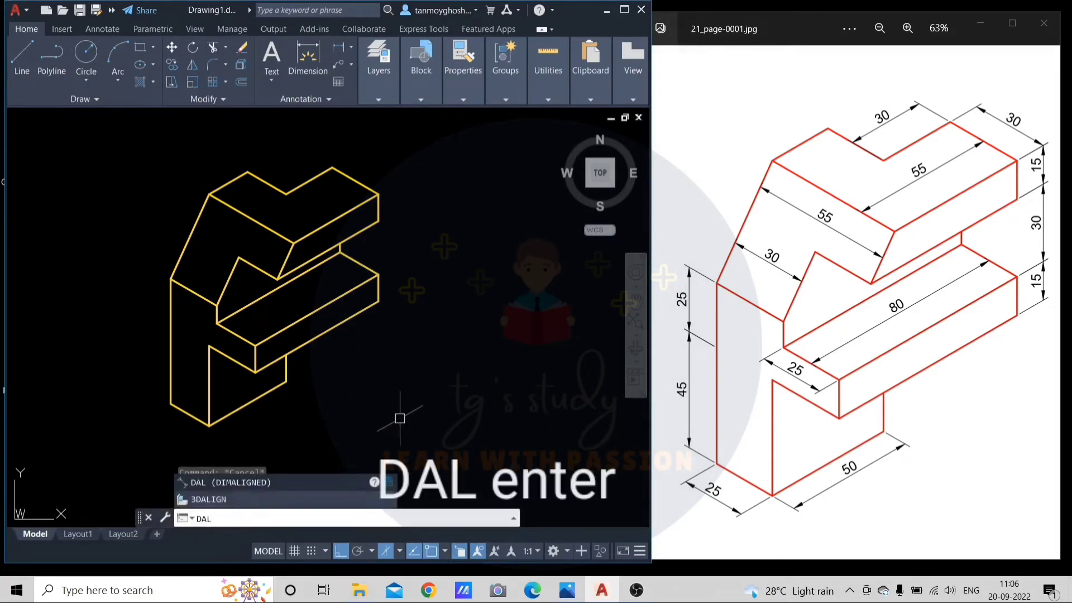
pyautogui.press('Return')
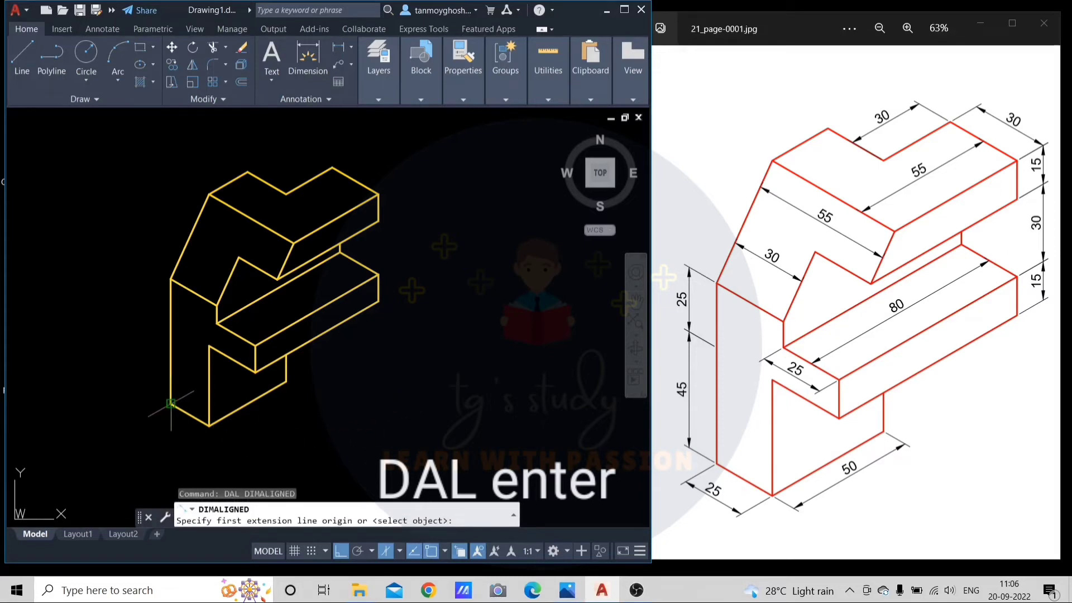
pyautogui.click(171, 403)
pyautogui.click(209, 425)
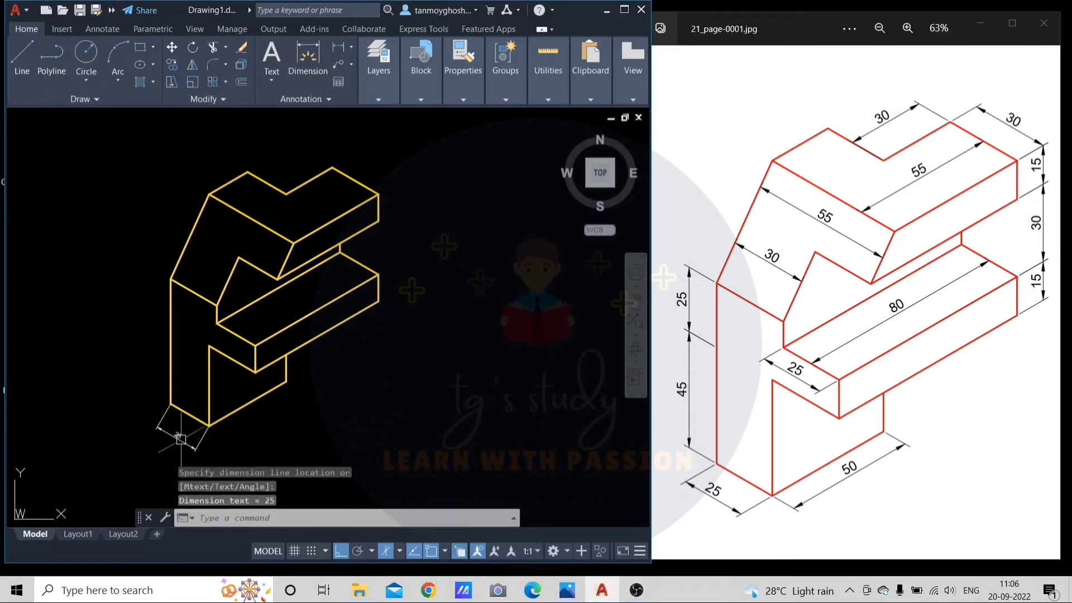
pyautogui.scroll(1, 172, 430)
pyautogui.scroll(1, 170, 430)
pyautogui.click(260, 429)
pyautogui.press('Return')
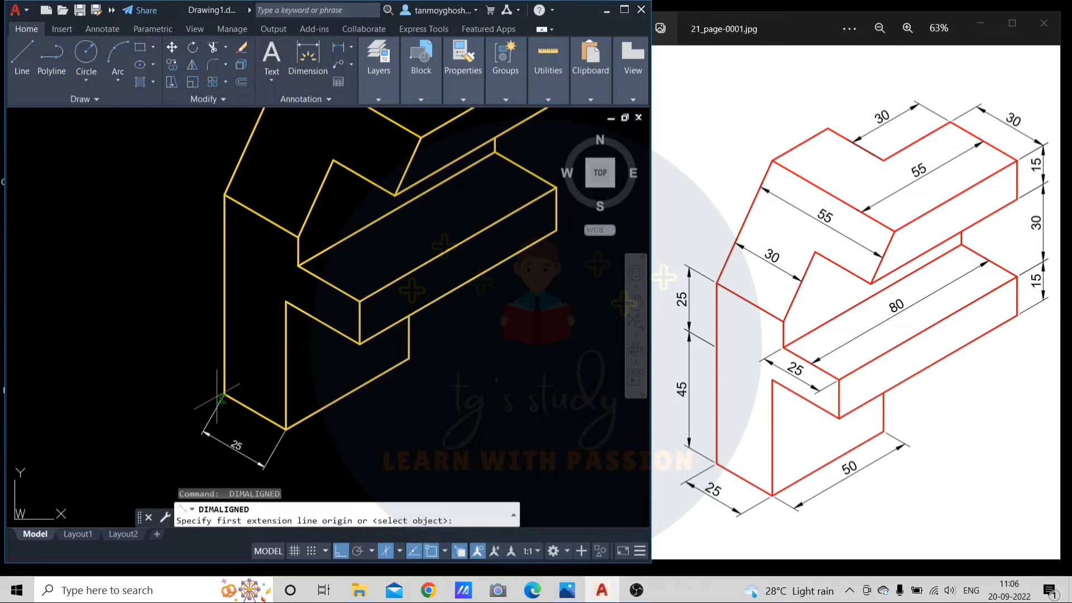
pyautogui.click(224, 394)
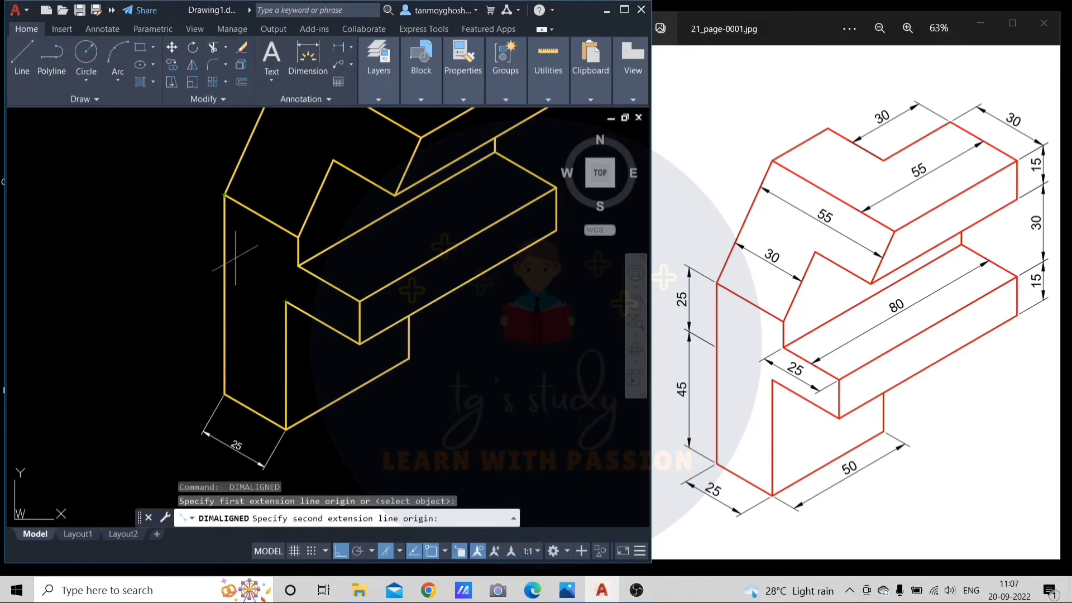
pyautogui.press('Escape')
pyautogui.press('Escape')
pyautogui.press('Escape')
# Replace the left vertical edge with a line 45 up from the bottom corner, continuing to the top corner
pyautogui.click(227, 329)
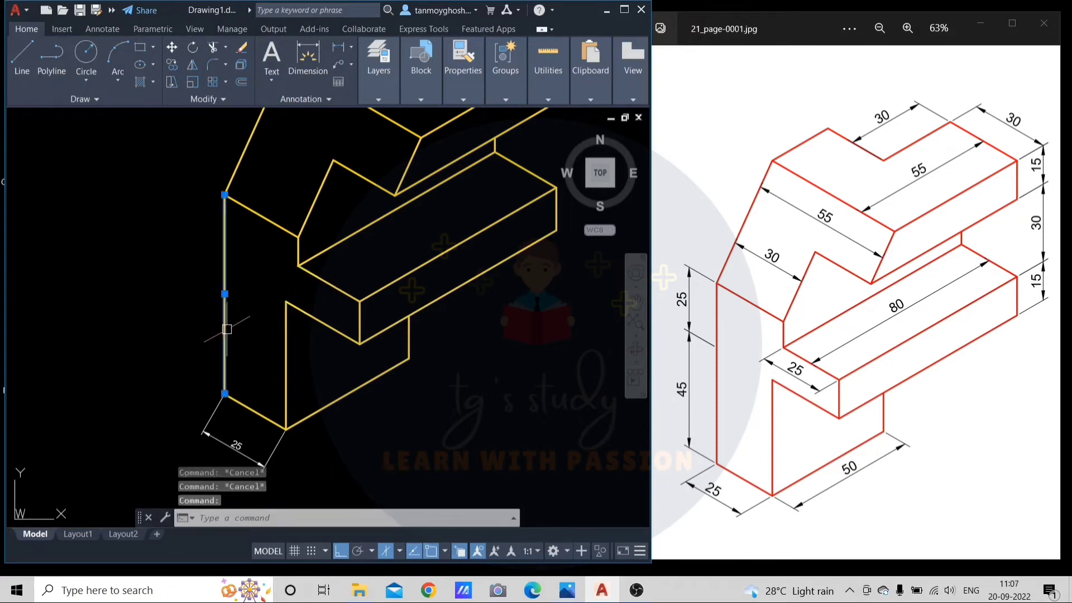
pyautogui.press('Delete')
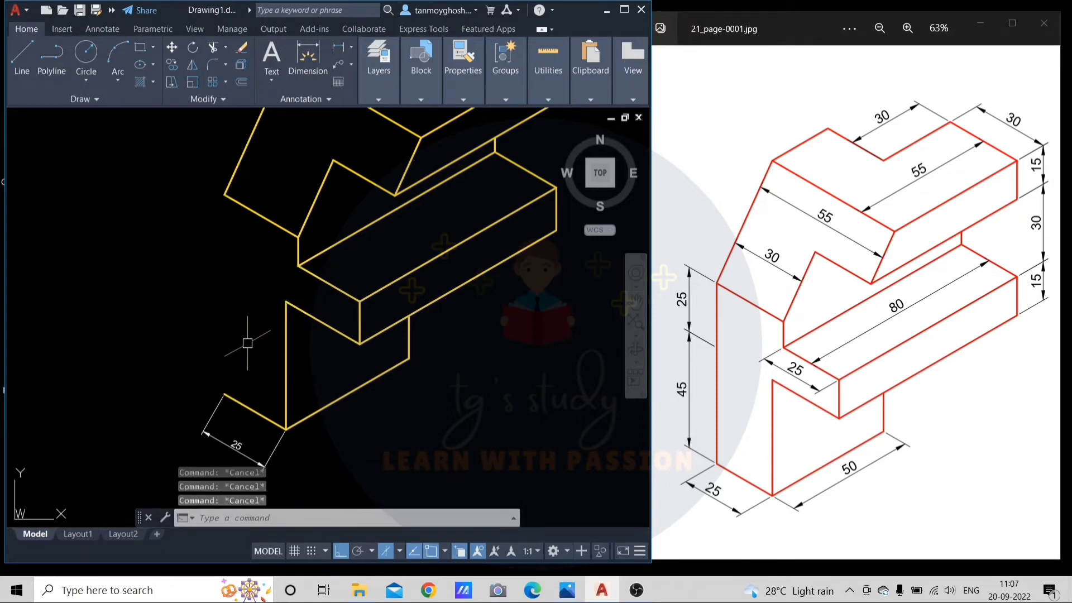
pyautogui.write('l')
pyautogui.press('Return')
pyautogui.click(224, 394)
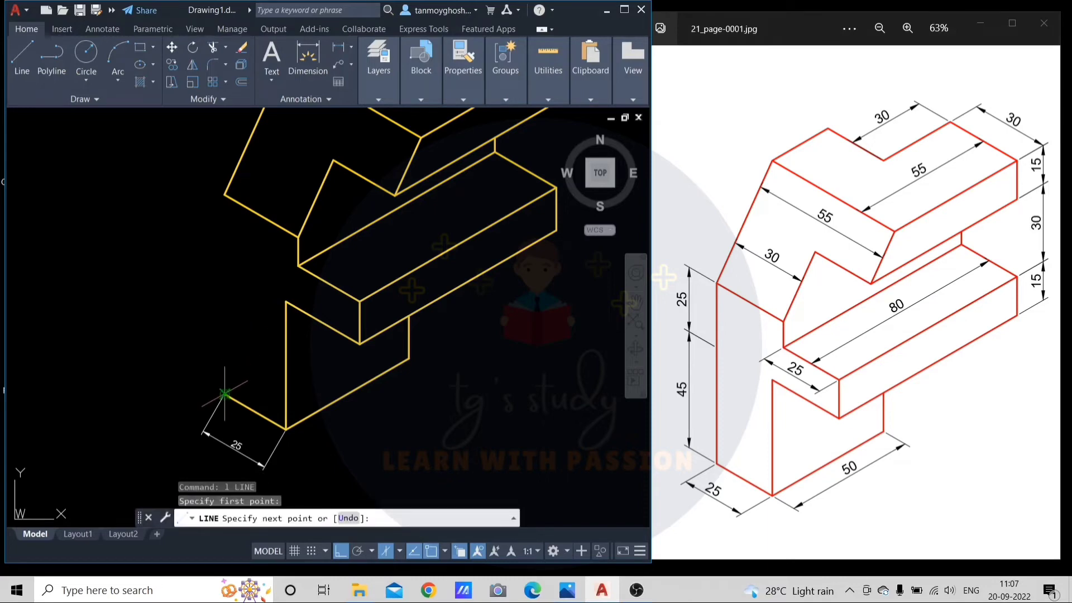
pyautogui.press('Return')
pyautogui.write('2')
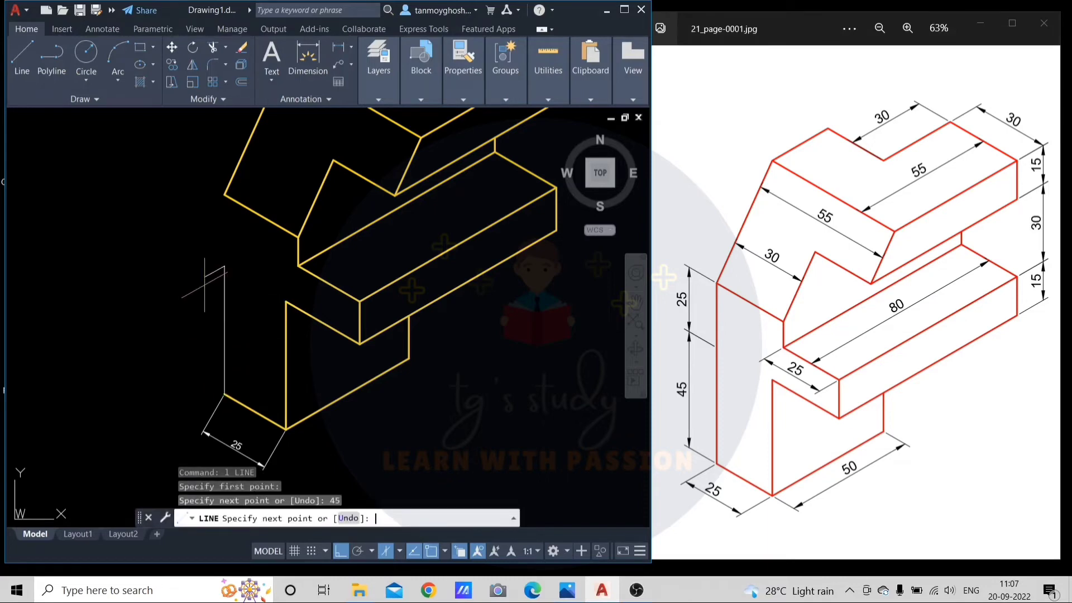
pyautogui.press('BackSpace')
pyautogui.click(241, 158)
pyautogui.press('Escape')
# Match the yellow inner edge's properties onto the upper left edge segment
pyautogui.click(222, 324)
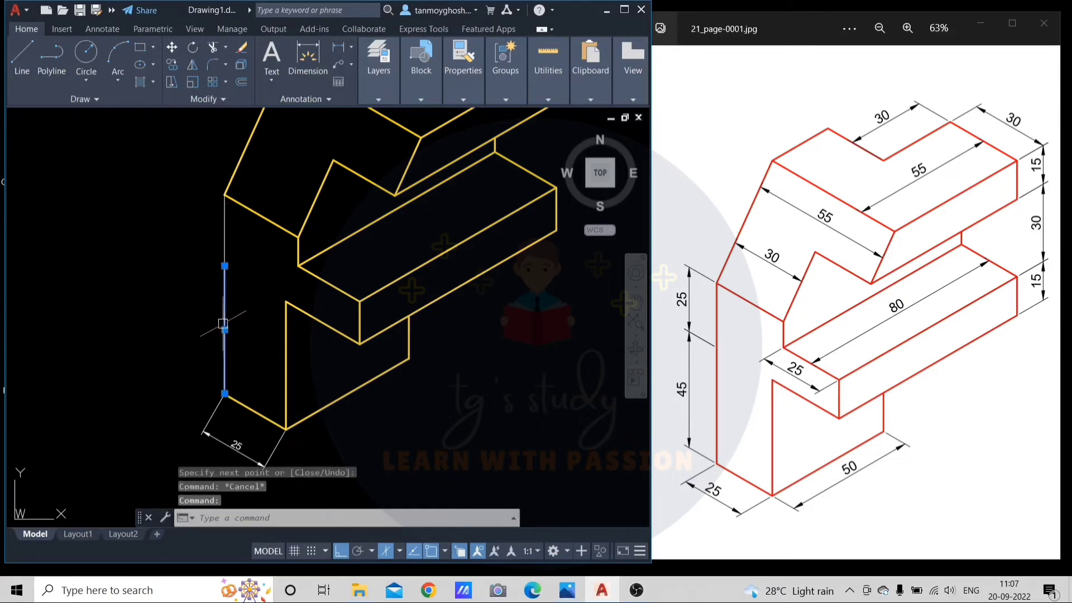
pyautogui.press('Escape')
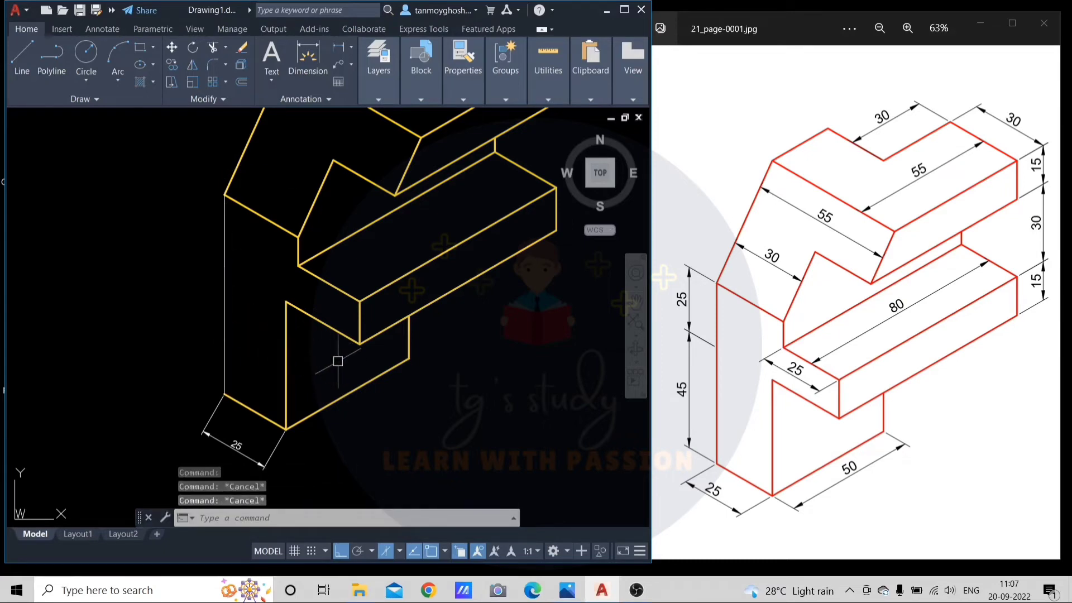
pyautogui.write('ma')
pyautogui.press('Return')
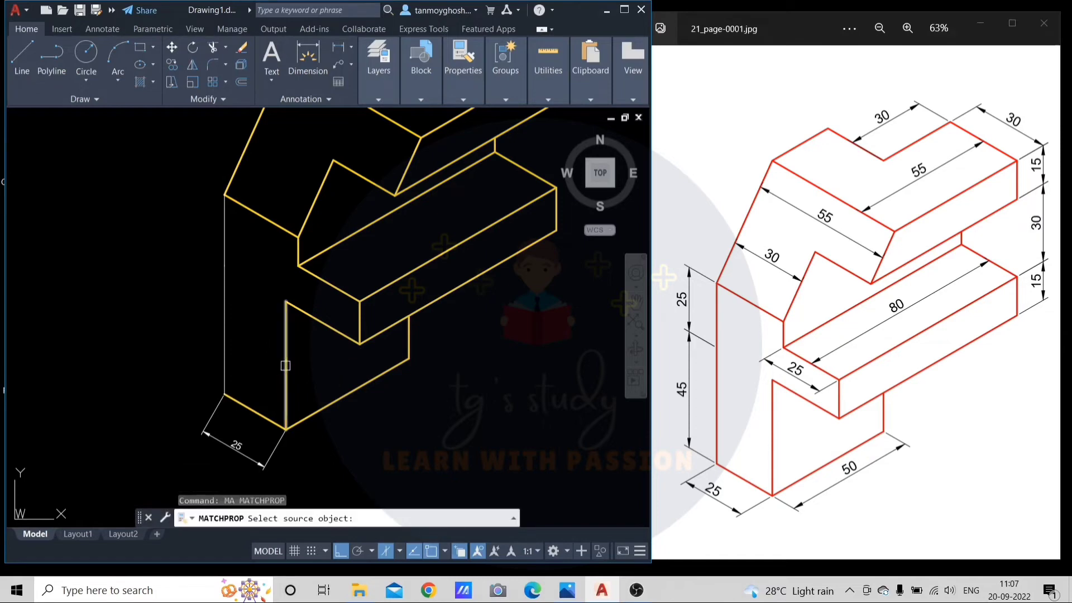
pyautogui.click(285, 366)
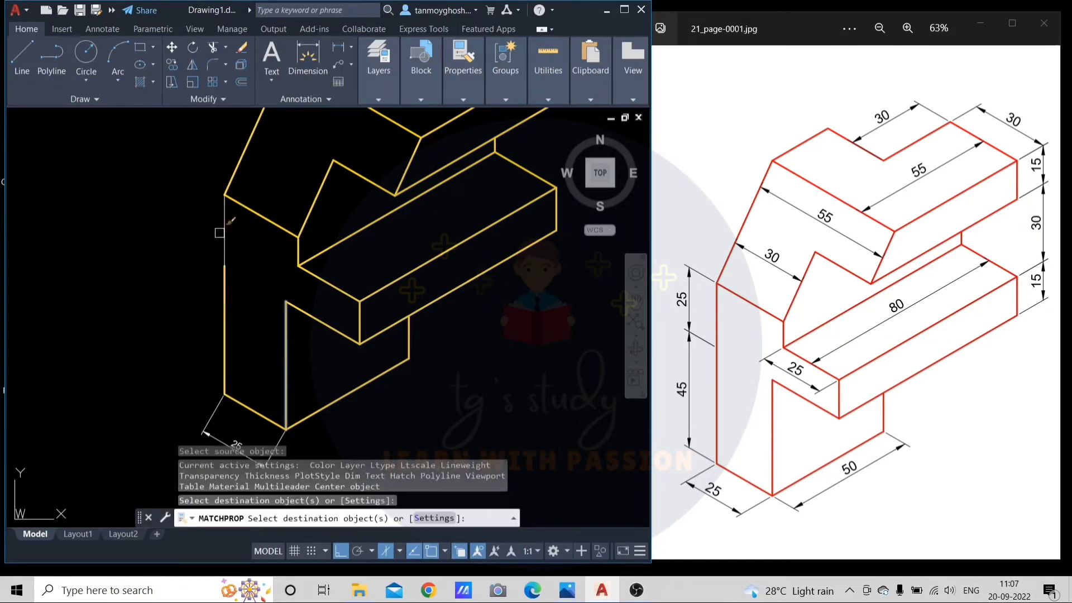
pyautogui.click(224, 232)
pyautogui.press('Escape')
pyautogui.press('Escape')
pyautogui.press('Escape')
pyautogui.write('d')
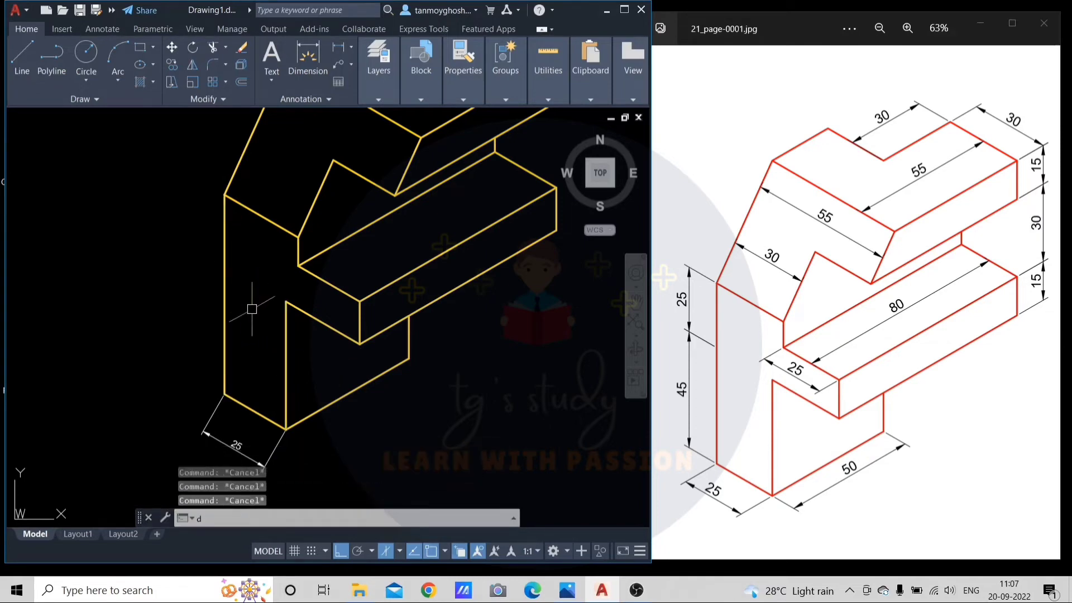
pyautogui.write('al')
pyautogui.press('Return')
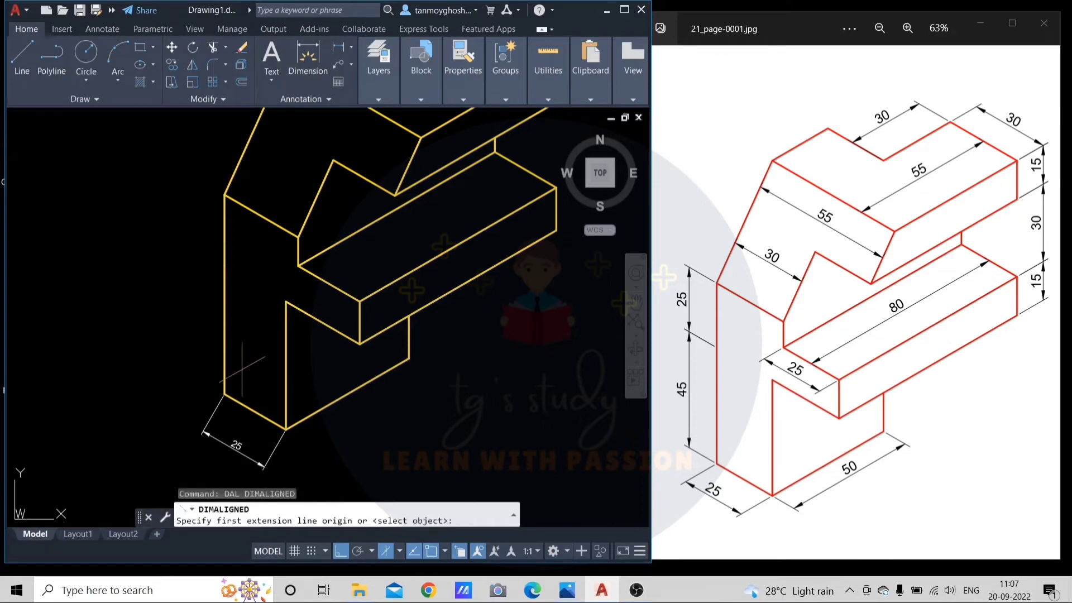
# Dimension the left vertical edge with aligned 45 (lower) and 25 (upper) dimensions
pyautogui.click(225, 393)
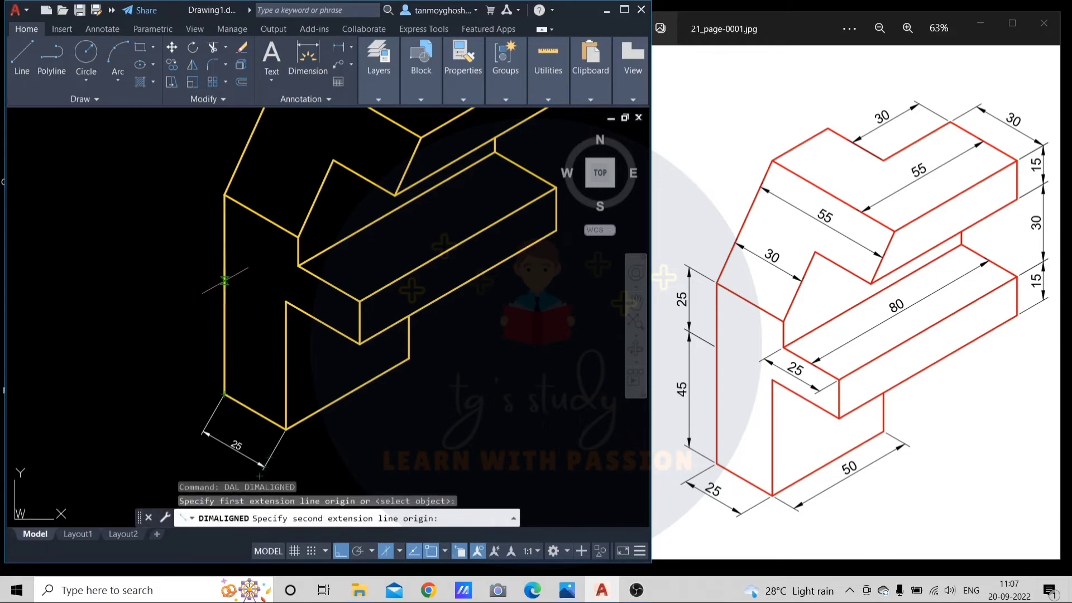
pyautogui.click(224, 266)
pyautogui.click(180, 268)
pyautogui.press('Return')
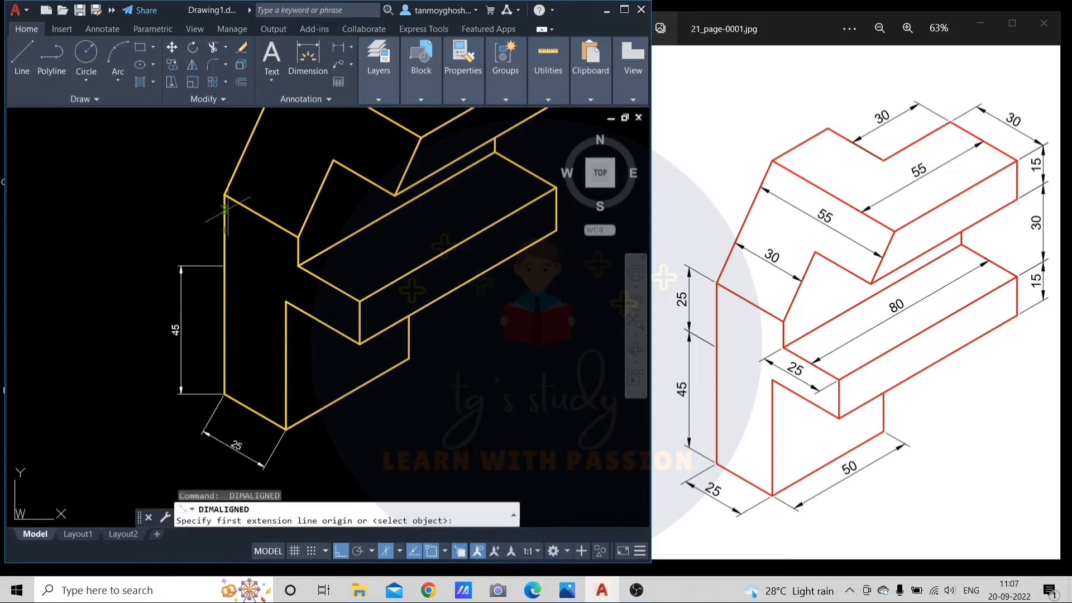
pyautogui.click(225, 197)
pyautogui.click(225, 266)
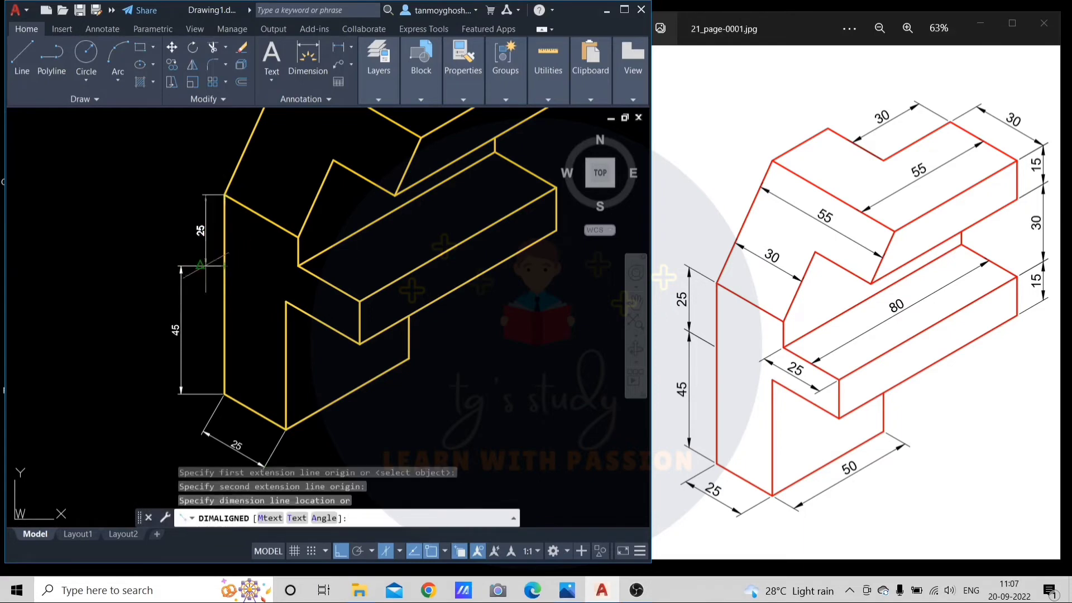
pyautogui.scroll(5, 184, 312)
pyautogui.click(170, 323)
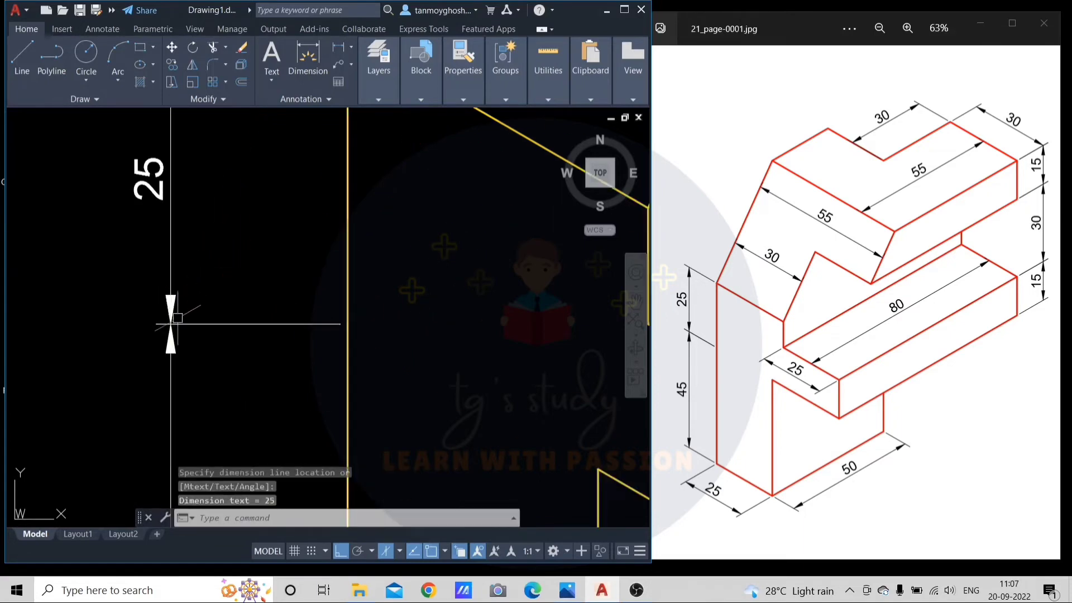
# Zoom out and pan to centre the whole block, then cancel any command
pyautogui.scroll(-3, 222, 304)
pyautogui.scroll(-2, 231, 305)
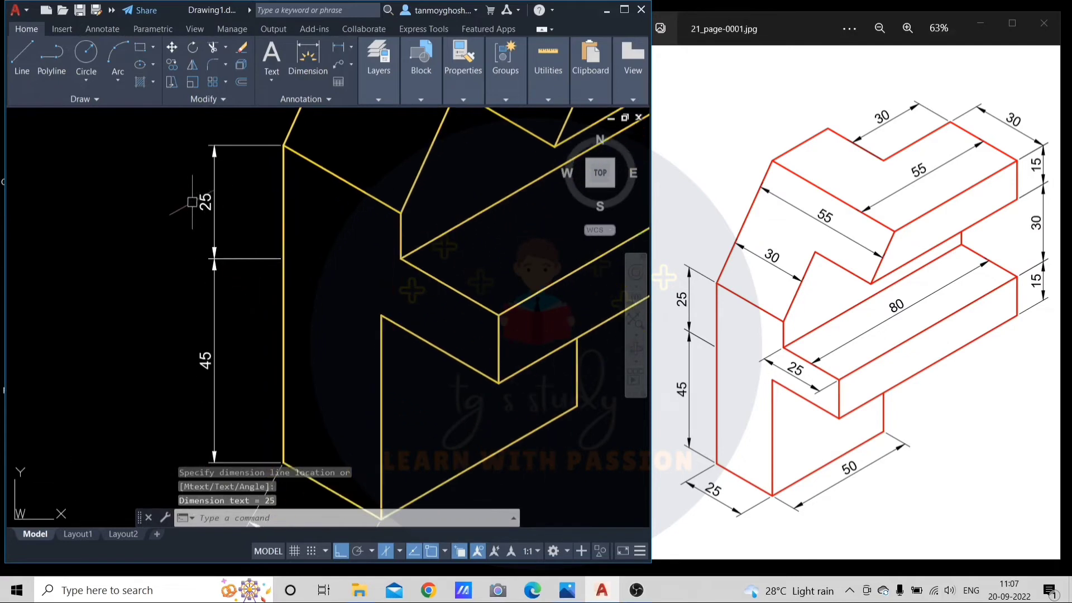
pyautogui.scroll(-2, 192, 203)
pyautogui.scroll(-2, 268, 351)
pyautogui.moveTo(313, 313); pyautogui.dragTo(354, 330, button='middle')
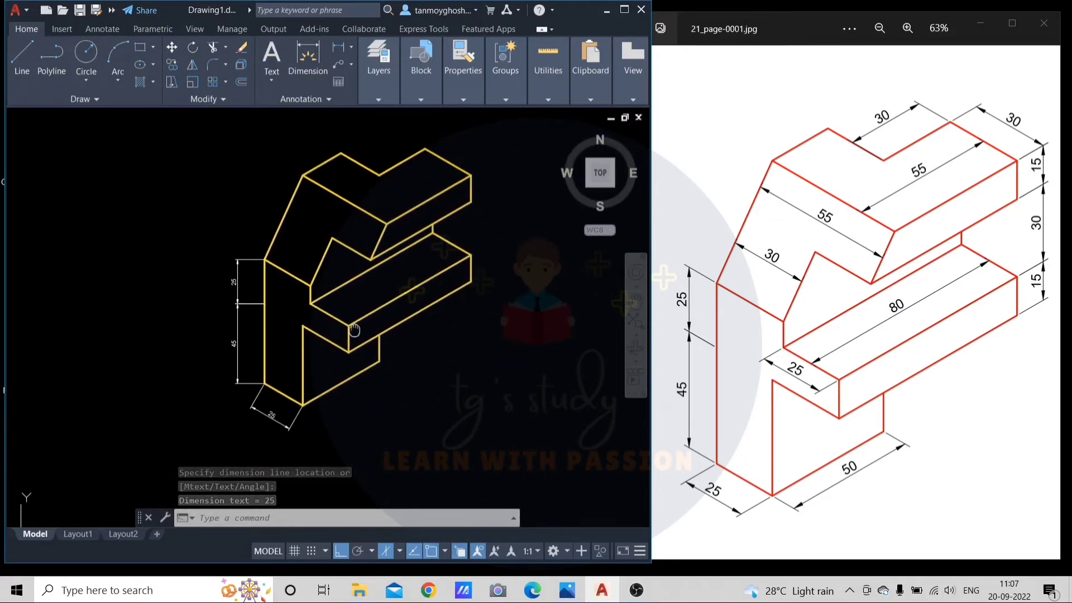
pyautogui.press('Escape')
pyautogui.scroll(2, 335, 321)
pyautogui.scroll(-2, 312, 319)
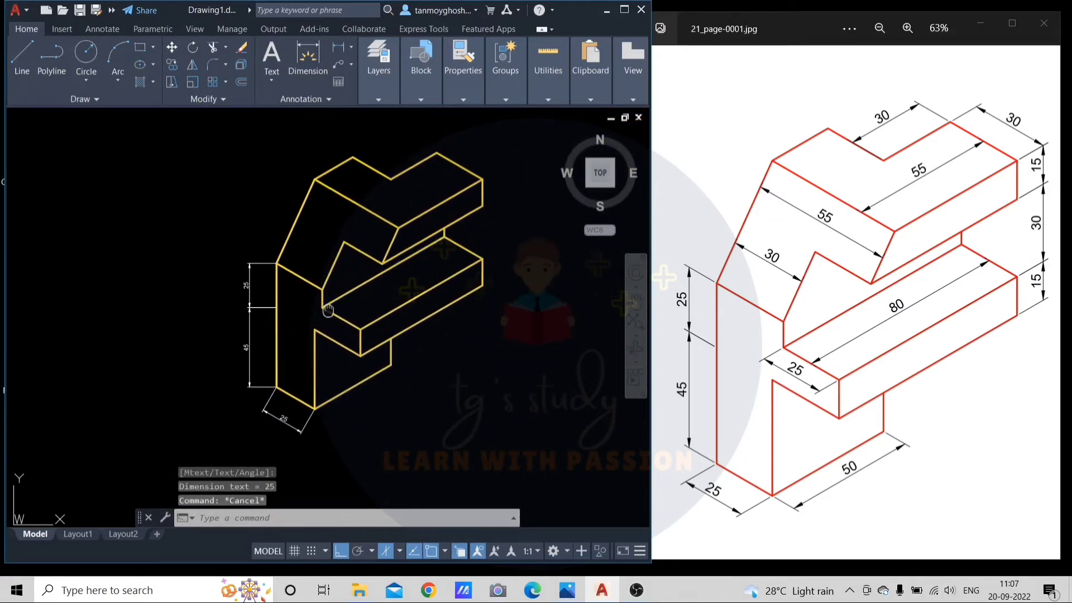
pyautogui.press('Escape')
pyautogui.press('Escape')
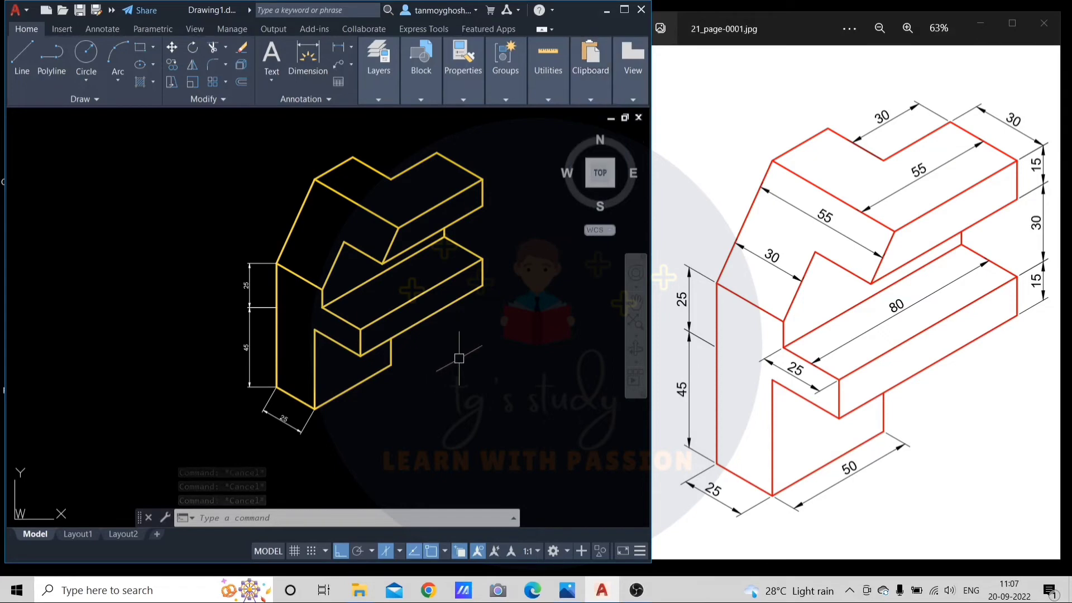
# Raise the ISO-25 dimension style's overall scale, set it current and close
pyautogui.write('d')
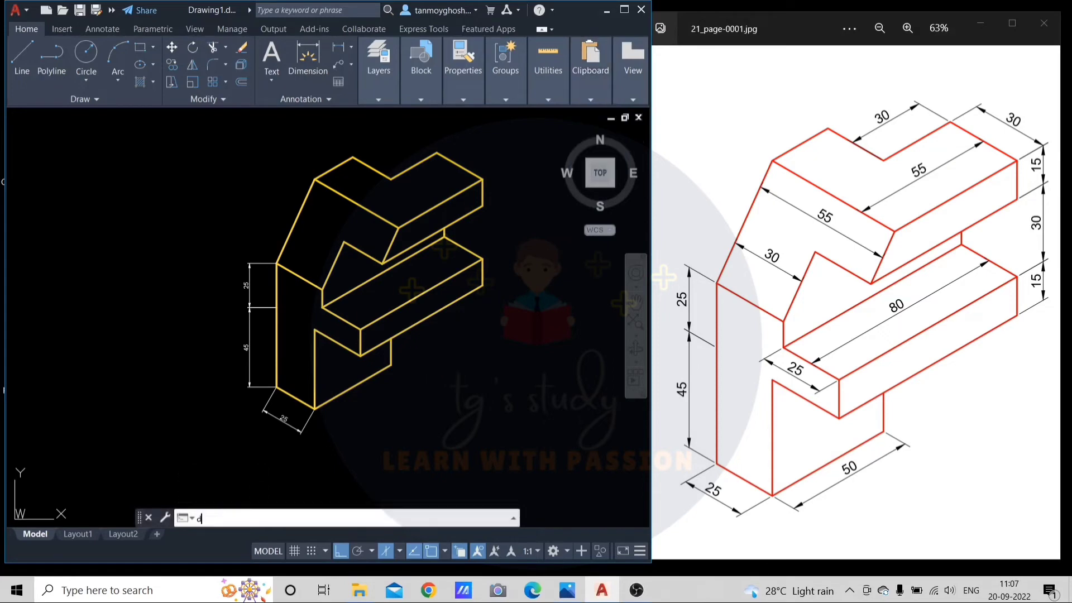
pyautogui.press('Return')
pyautogui.moveTo(261, 167); pyautogui.dragTo(213, 36)
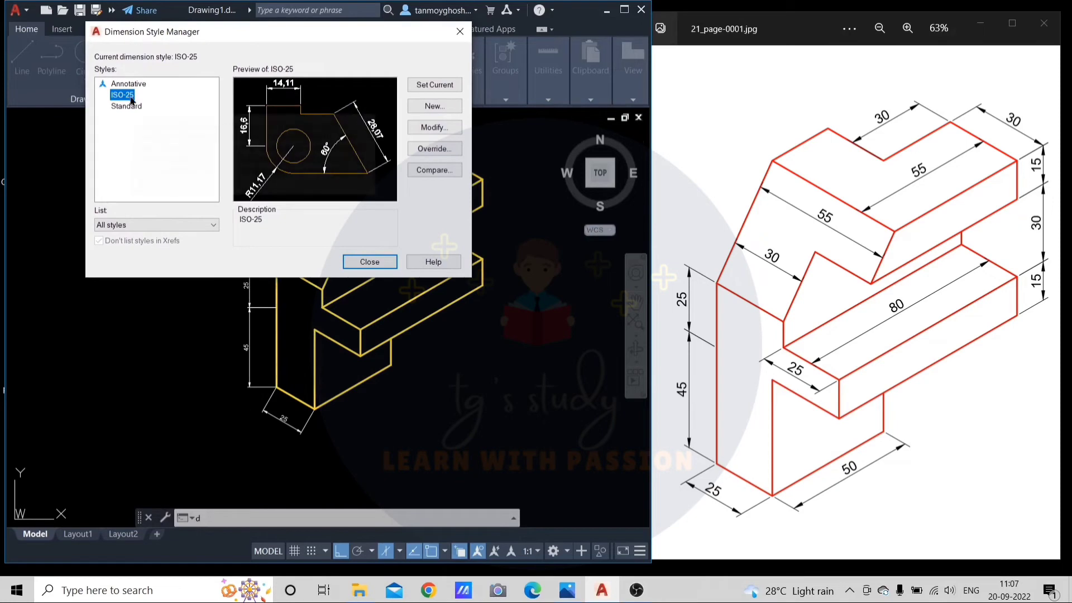
pyautogui.click(430, 128)
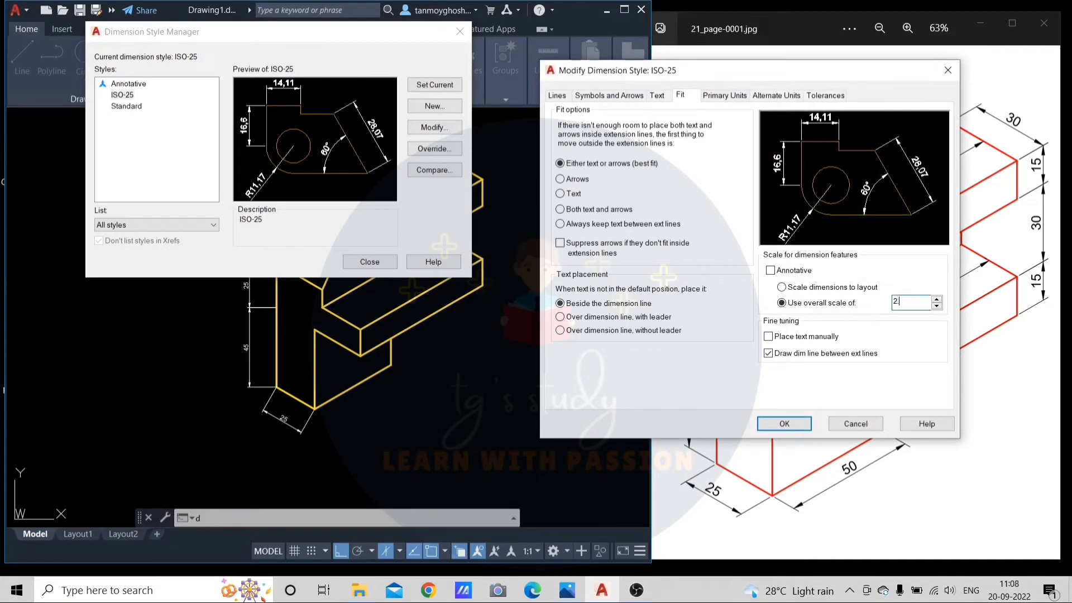
pyautogui.click(786, 428)
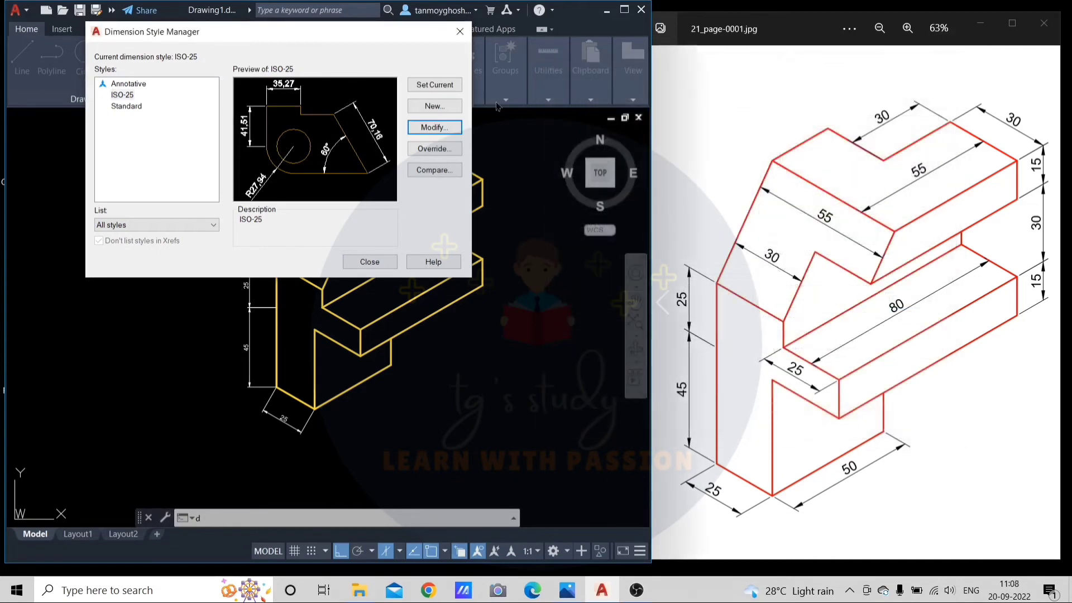
pyautogui.click(447, 89)
pyautogui.click(389, 262)
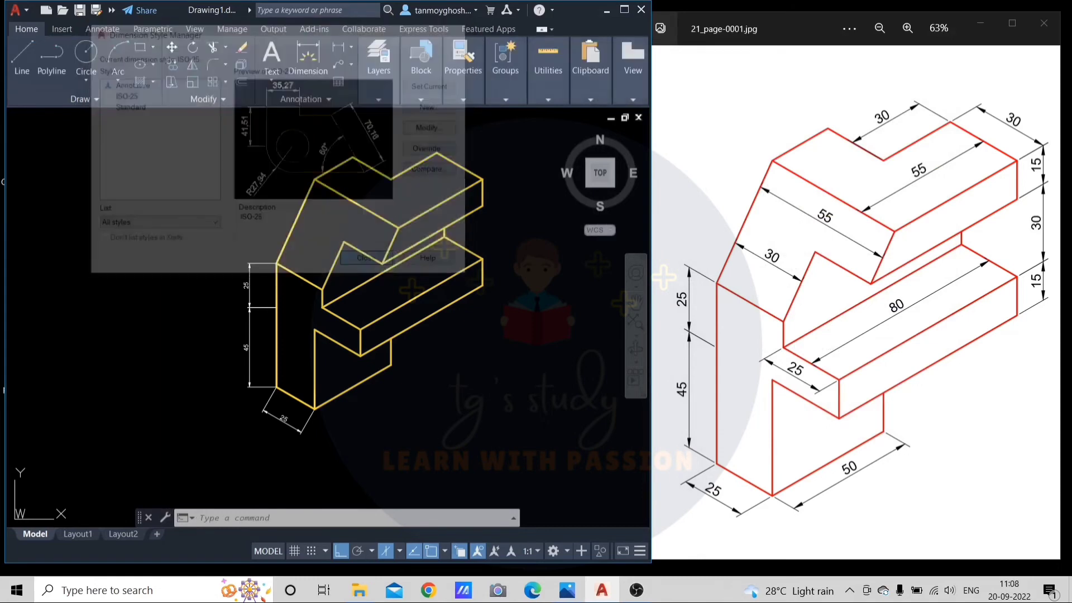
# Re-edit ISO-25 to an overall scale of 2 and make it current
pyautogui.scroll(-2, 302, 325)
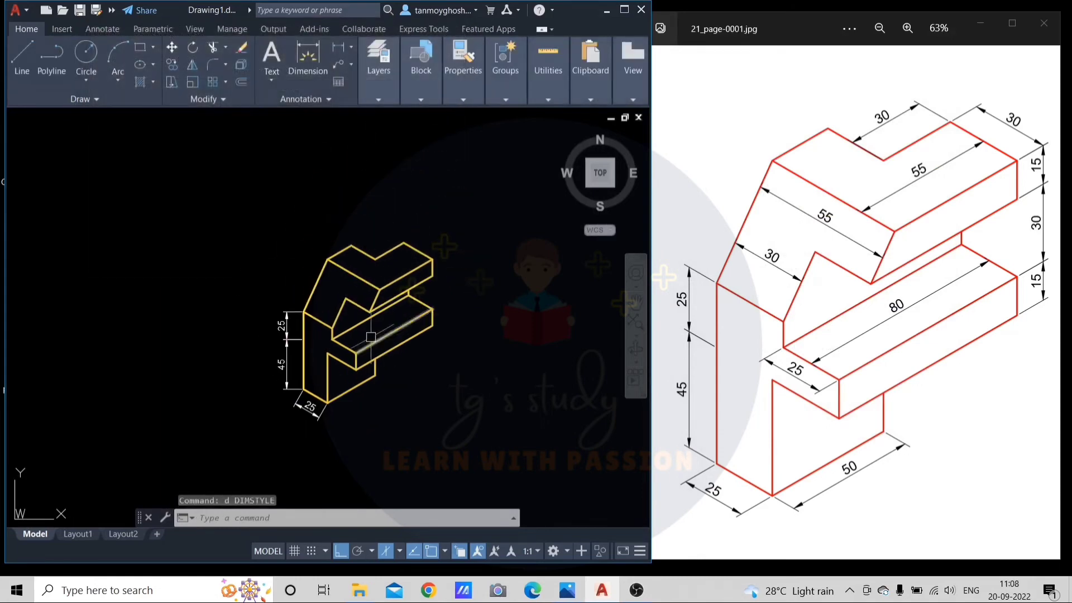
pyautogui.scroll(1, 391, 313)
pyautogui.scroll(1, 419, 305)
pyautogui.write('d')
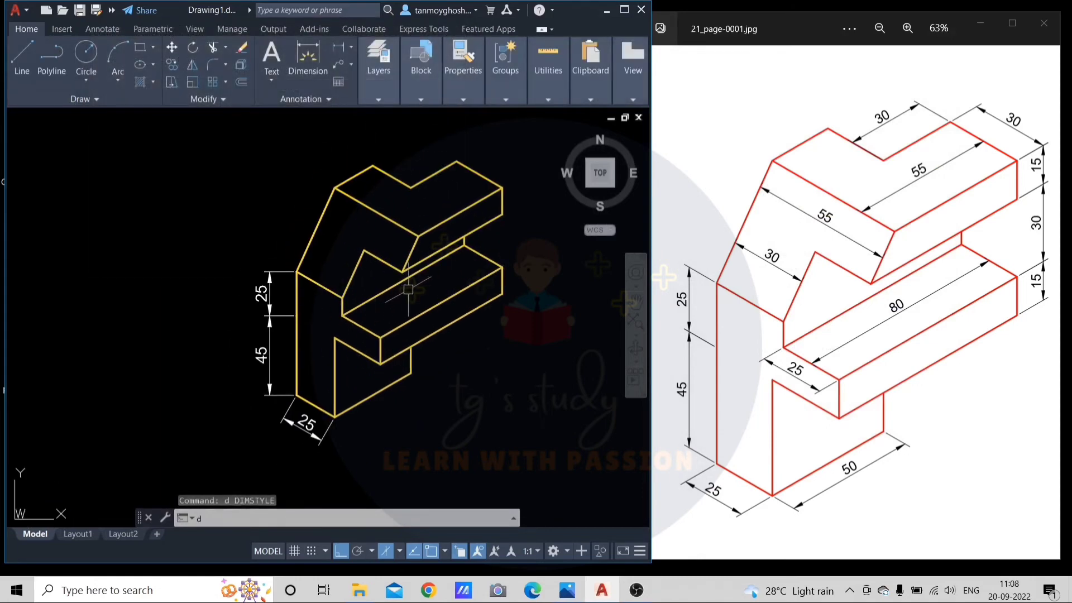
pyautogui.press('Return')
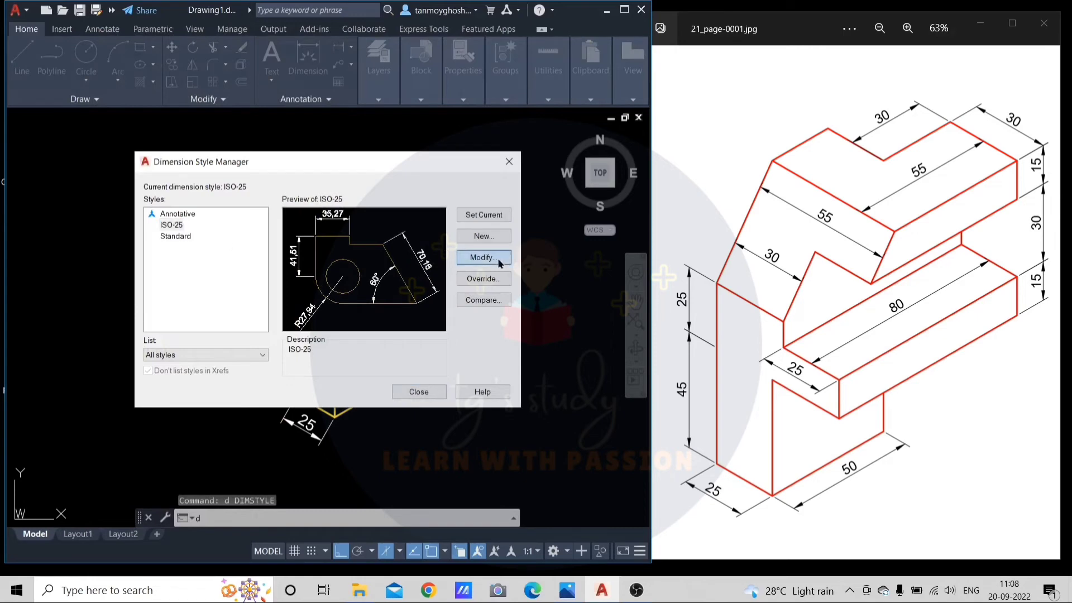
pyautogui.click(495, 257)
pyautogui.doubleClick(900, 302)
pyautogui.write('2')
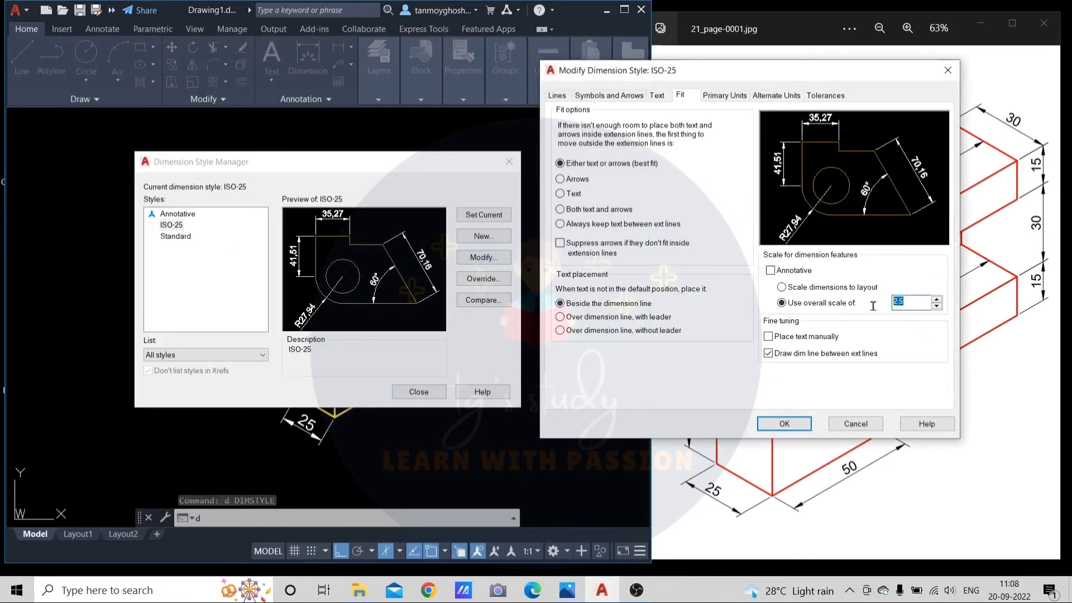
pyautogui.click(784, 423)
pyautogui.click(473, 215)
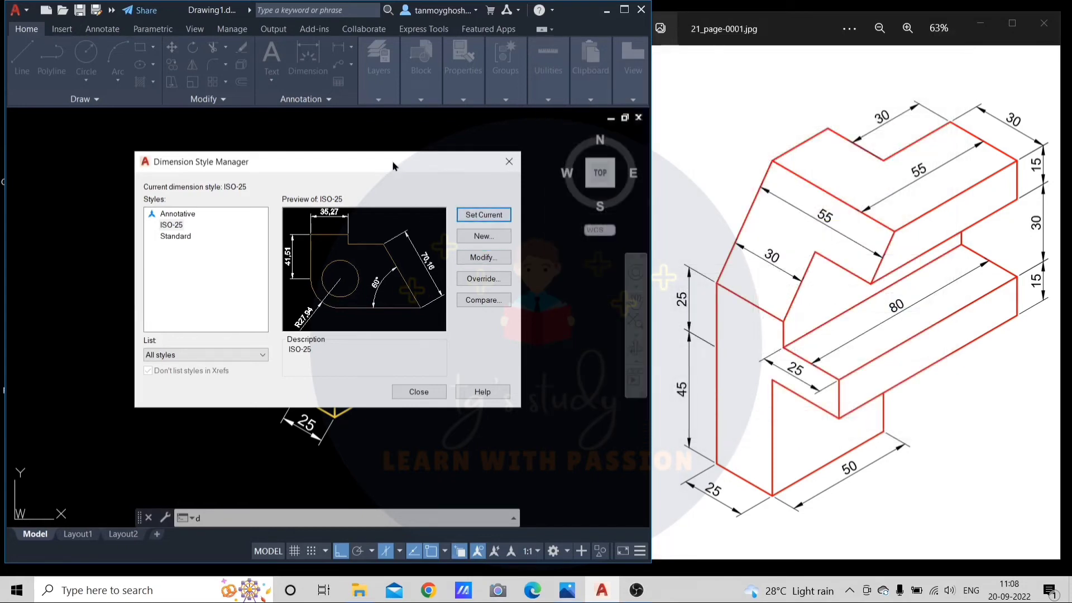
pyautogui.moveTo(394, 166); pyautogui.dragTo(397, 60)
pyautogui.click(421, 285)
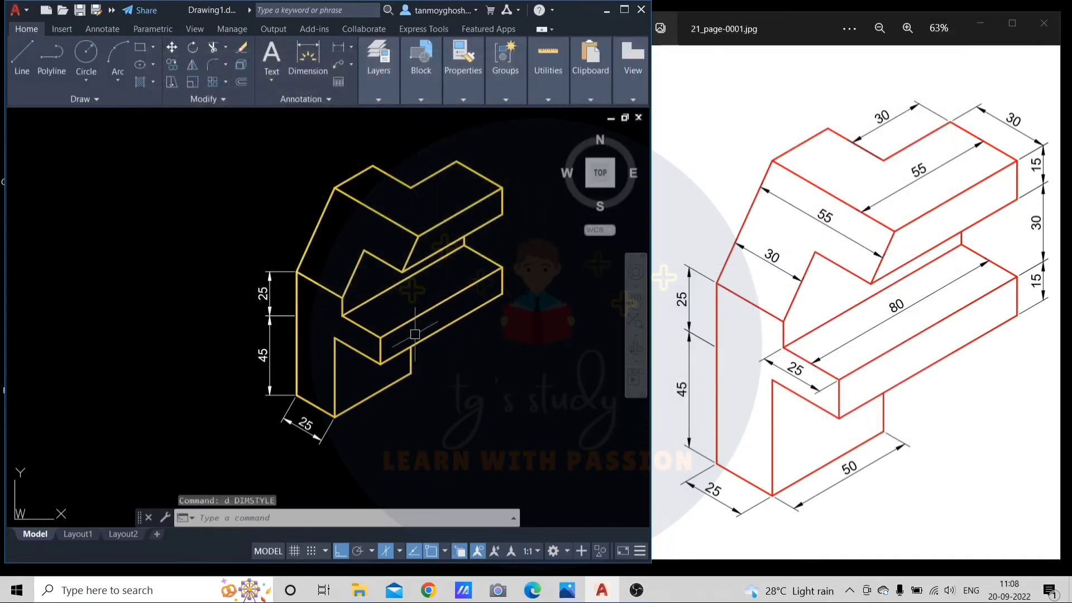
# Add an aligned 50 dimension below the block's lower-right bottom edge
pyautogui.moveTo(413, 335)
pyautogui.mouseDown(button='middle')
pyautogui.moveTo(380, 367)
pyautogui.moveTo(389, 336)
pyautogui.mouseUp(button='middle')
pyautogui.press('Escape')
pyautogui.press('Escape')
pyautogui.press('Escape')
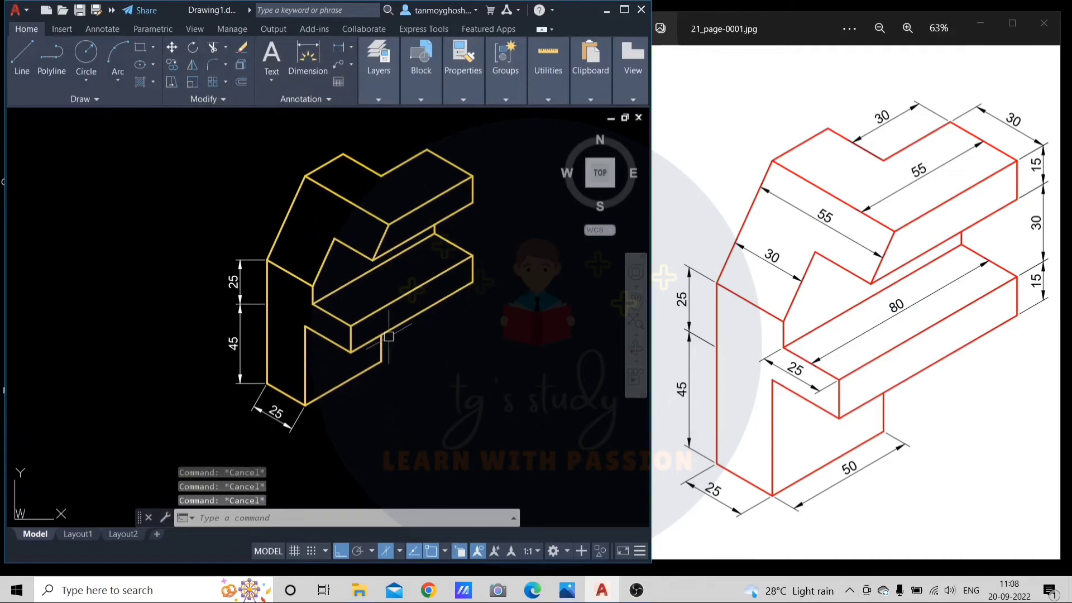
pyautogui.write('dal')
pyautogui.press('Return')
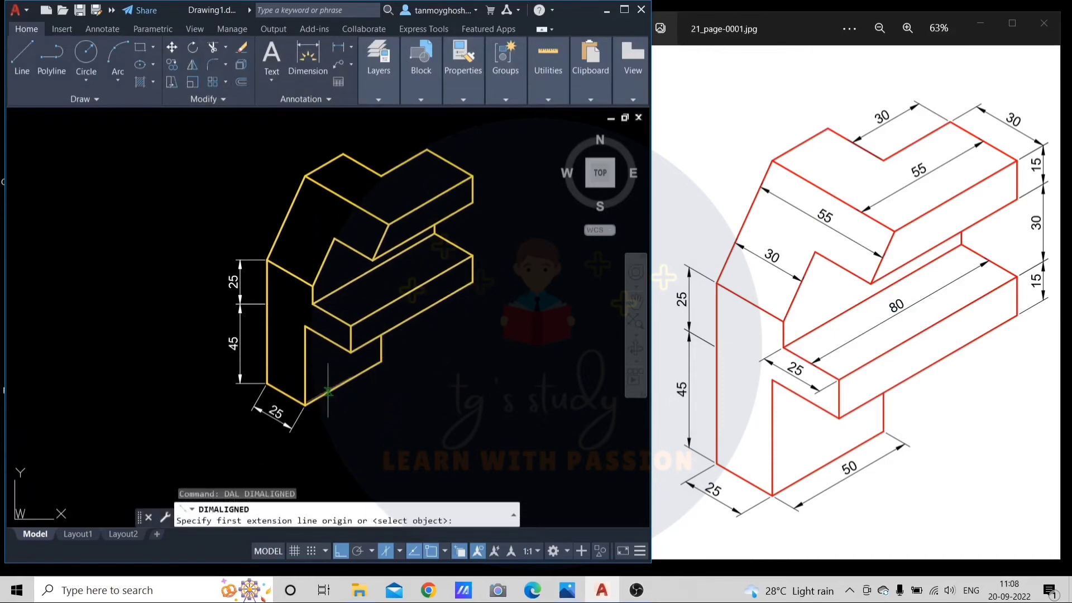
pyautogui.click(305, 405)
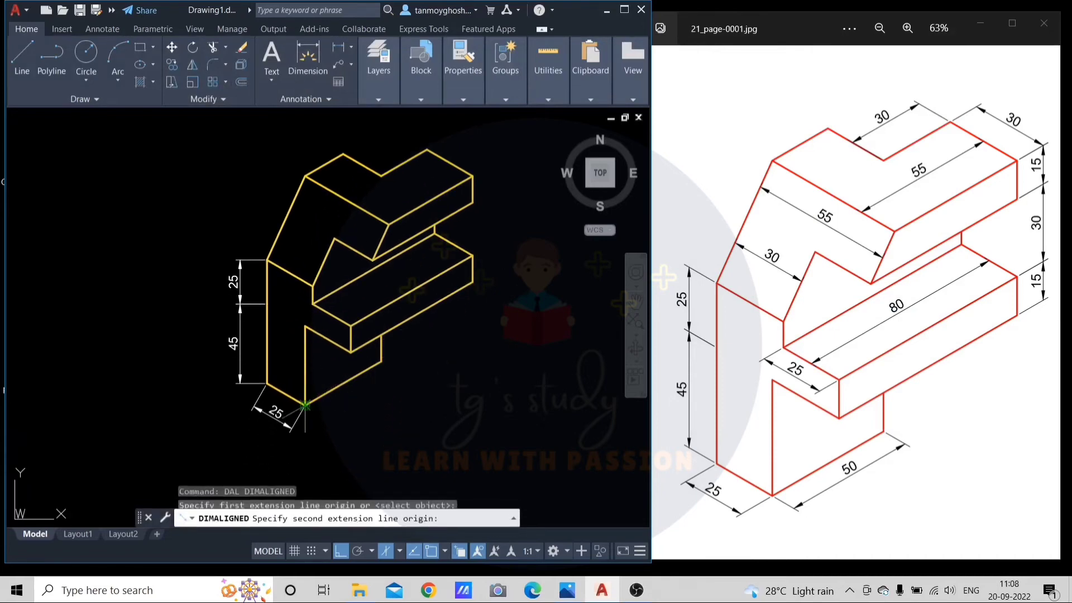
pyautogui.click(382, 361)
pyautogui.click(358, 414)
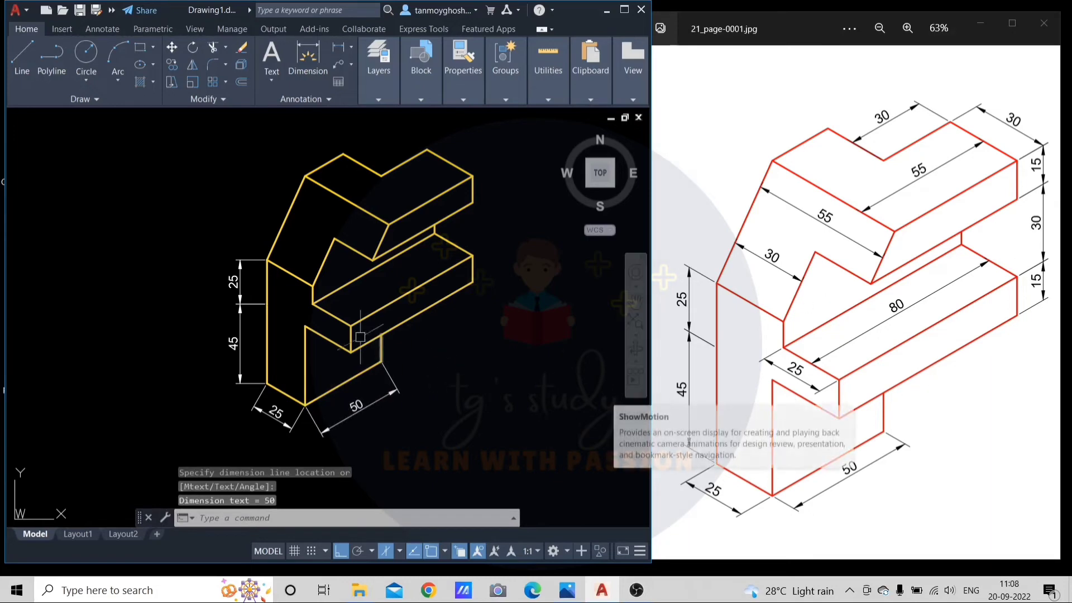
# Add an aligned 25 depth dimension along the middle step's edge
pyautogui.scroll(5, 360, 337)
pyautogui.press('Return')
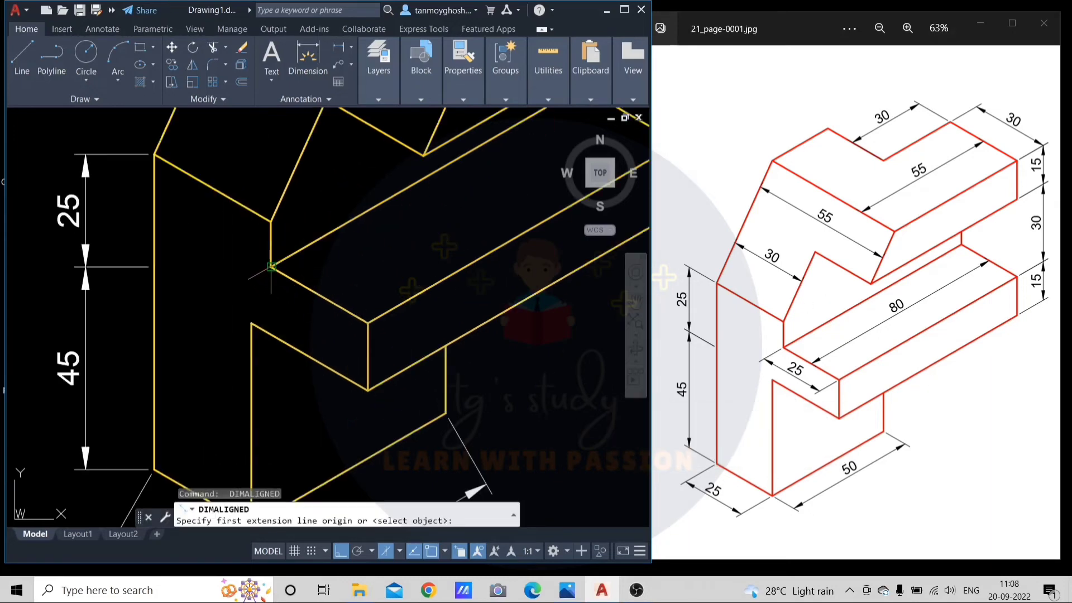
pyautogui.click(271, 267)
pyautogui.click(368, 322)
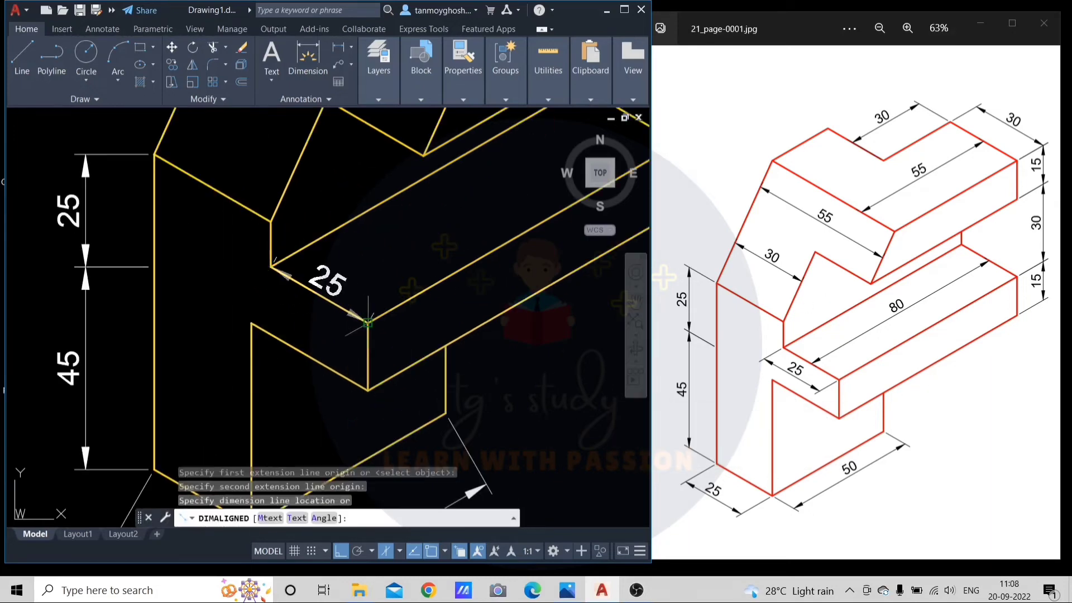
pyautogui.click(321, 347)
# Add an aligned 15 dimension on the right end face's vertical edge
pyautogui.scroll(-2, 436, 338)
pyautogui.scroll(-3, 429, 330)
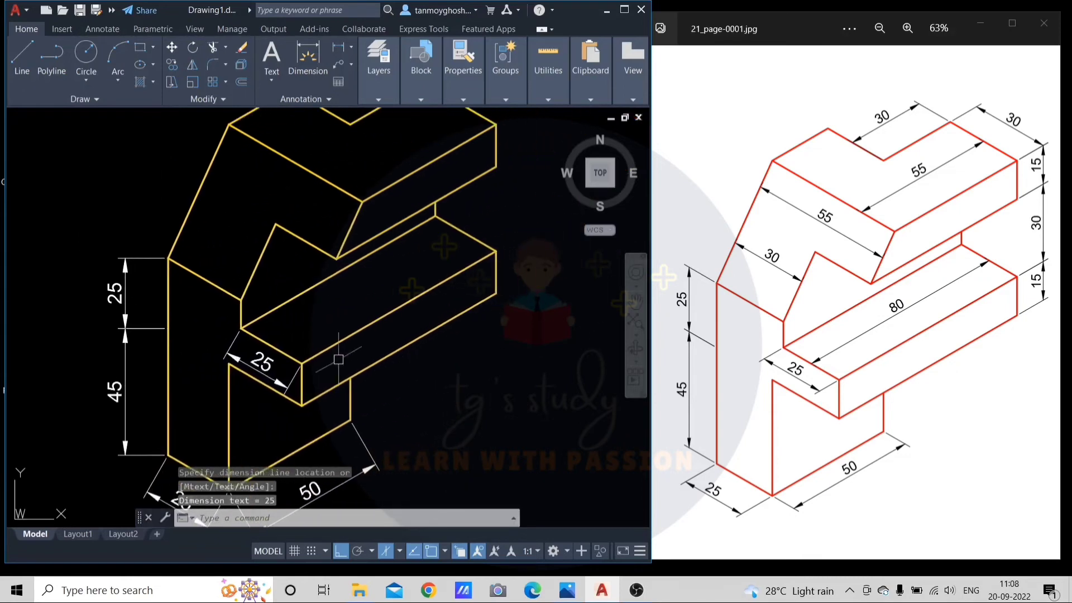
pyautogui.scroll(-2, 428, 313)
pyautogui.scroll(-1, 427, 302)
pyautogui.scroll(4, 428, 304)
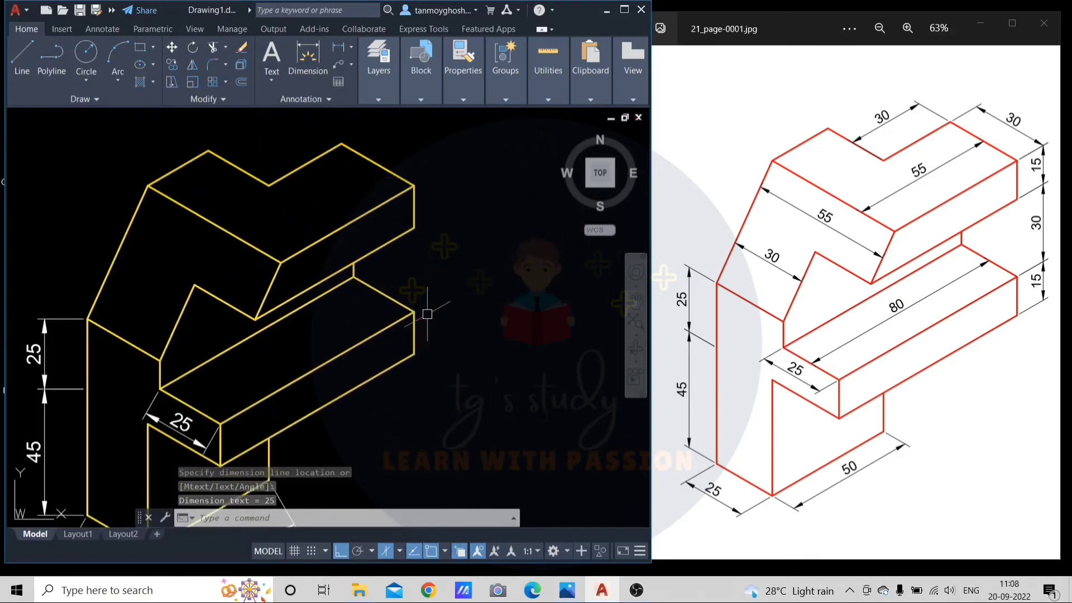
pyautogui.press('space')
pyautogui.click(414, 353)
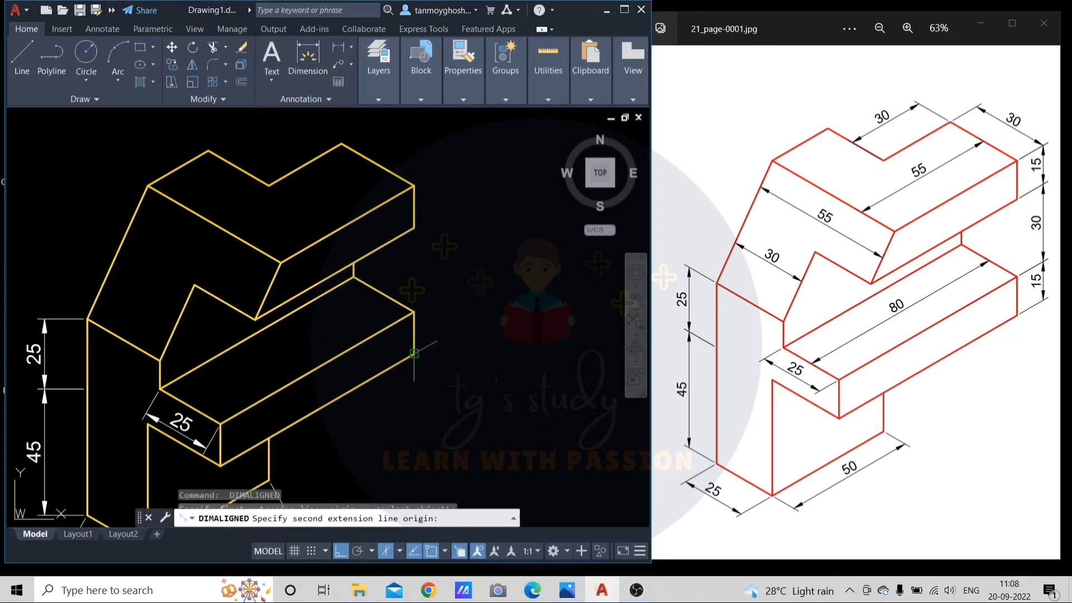
pyautogui.click(413, 311)
pyautogui.click(462, 316)
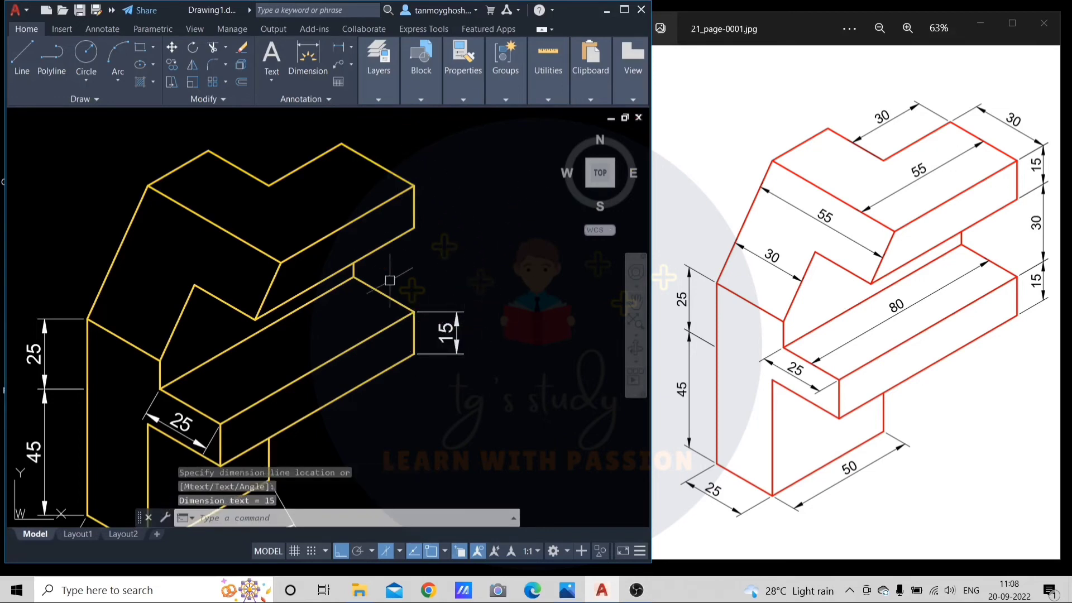
pyautogui.scroll(-3, 464, 251)
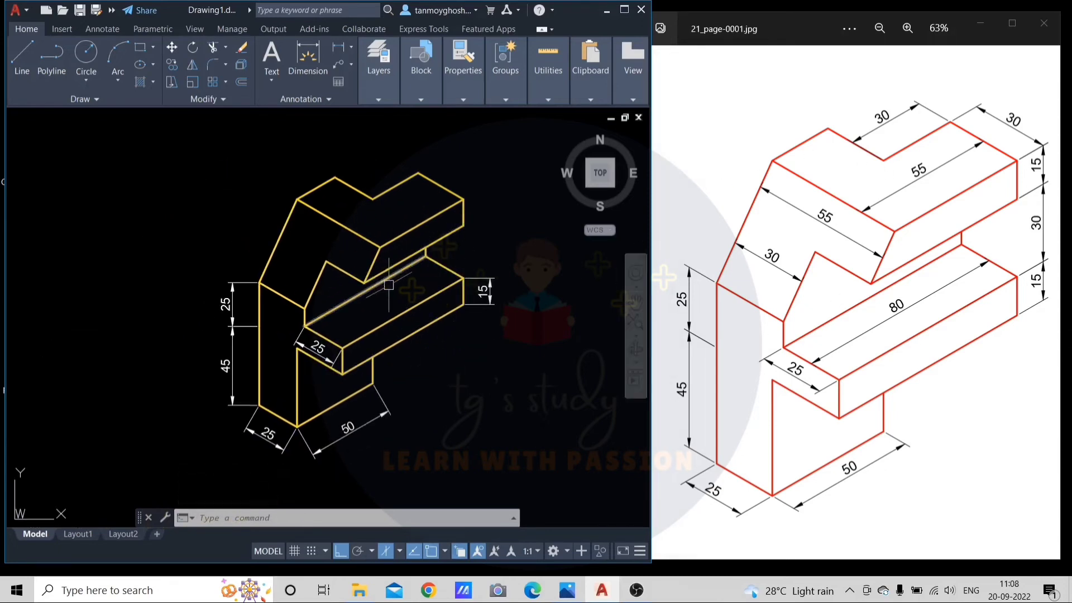
pyautogui.moveTo(358, 214); pyautogui.dragTo(352, 270, button='middle')
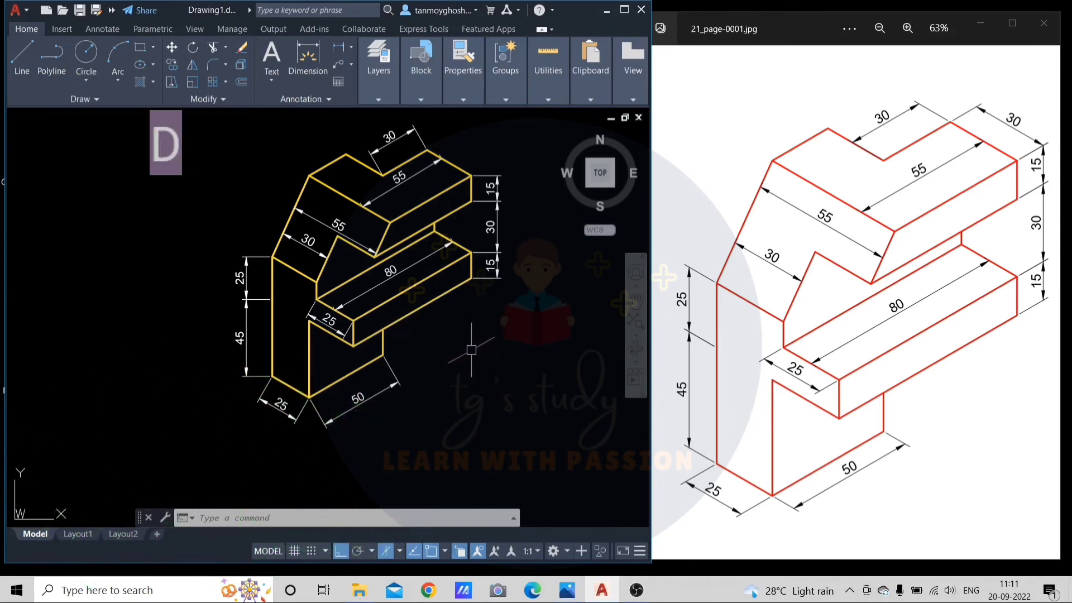
# Oblique the bottom 50 dimension to -30 degrees with DIMEDIT
pyautogui.write('dim')
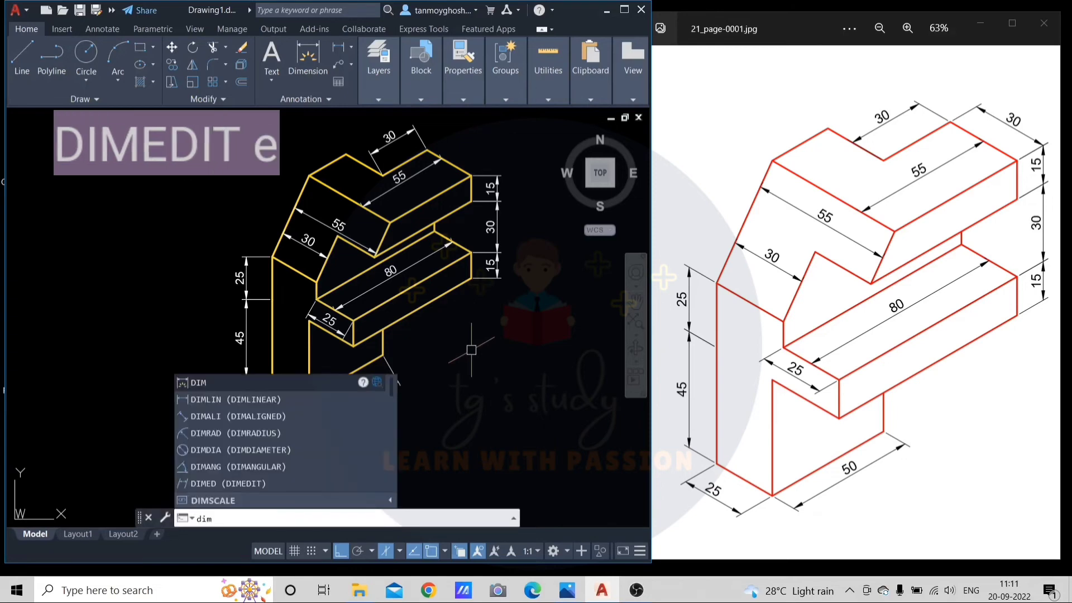
pyautogui.write('ension edit')
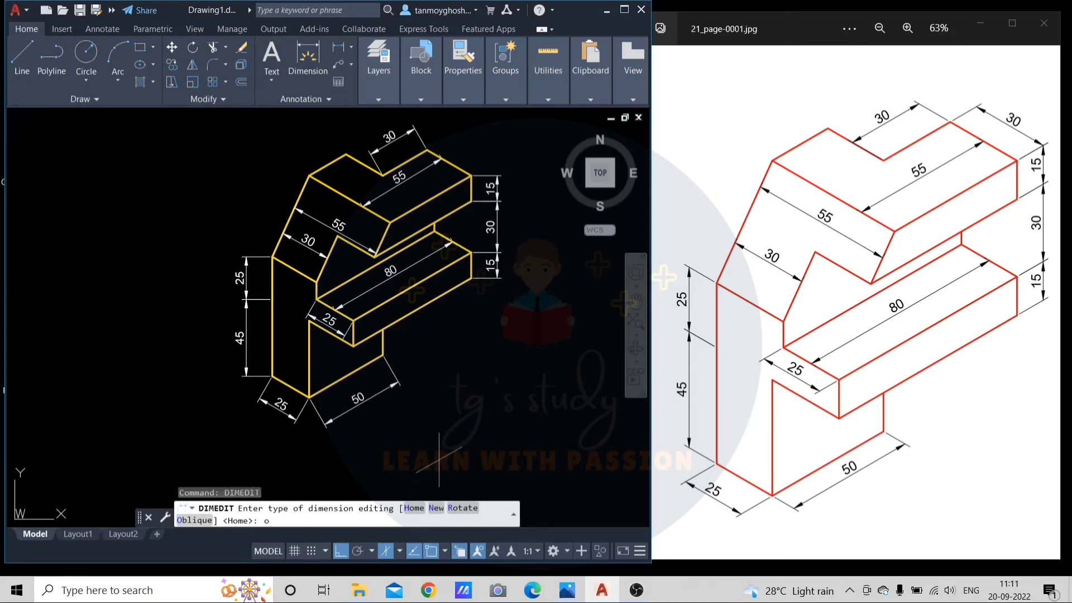
pyautogui.press('Return')
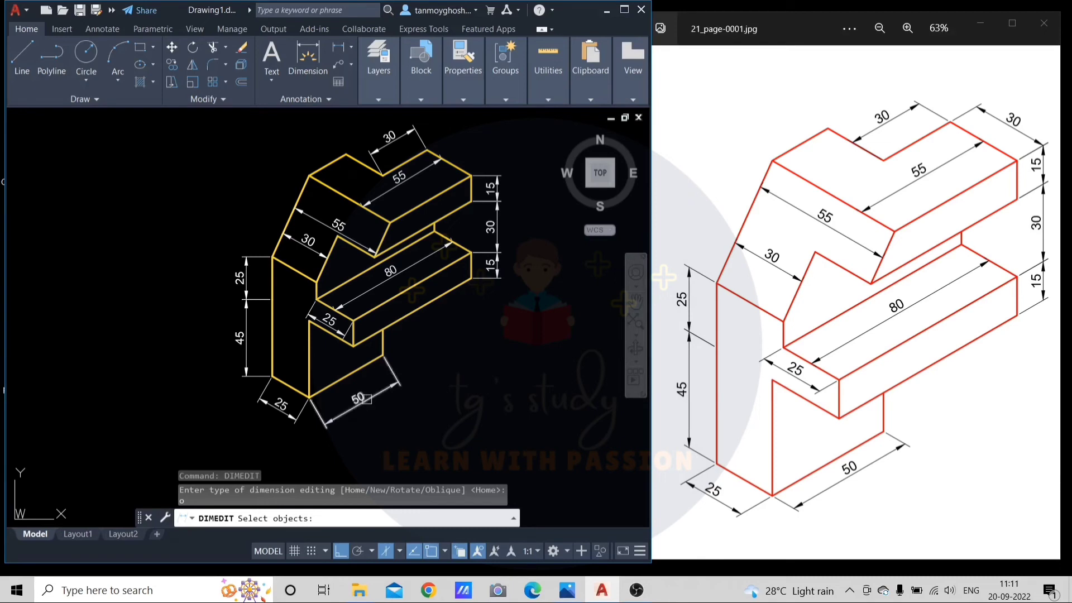
pyautogui.click(365, 403)
pyautogui.press('Return')
pyautogui.write('-30')
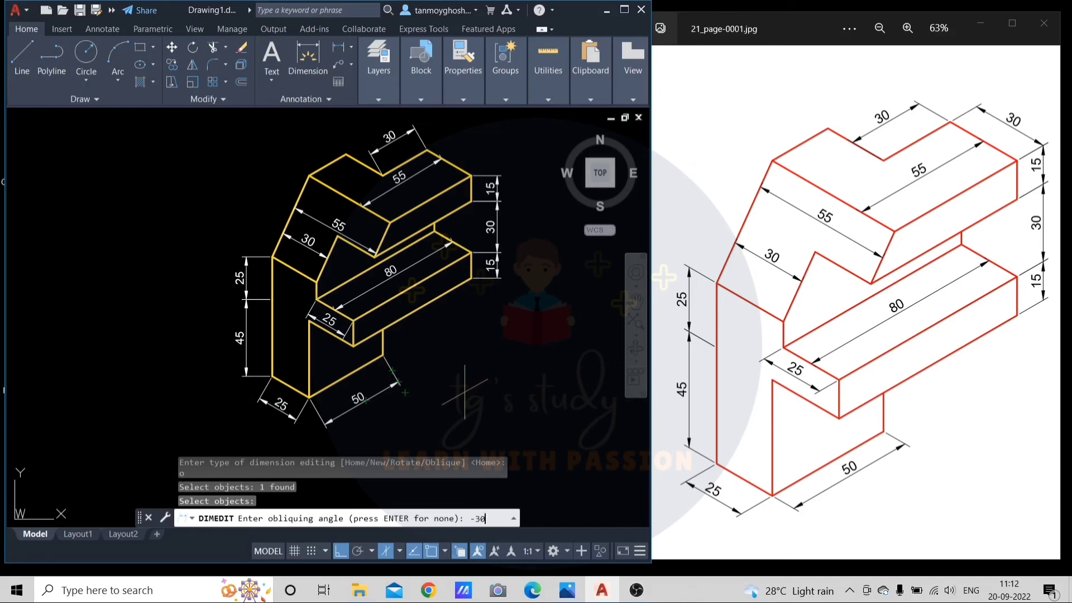
pyautogui.press('Return')
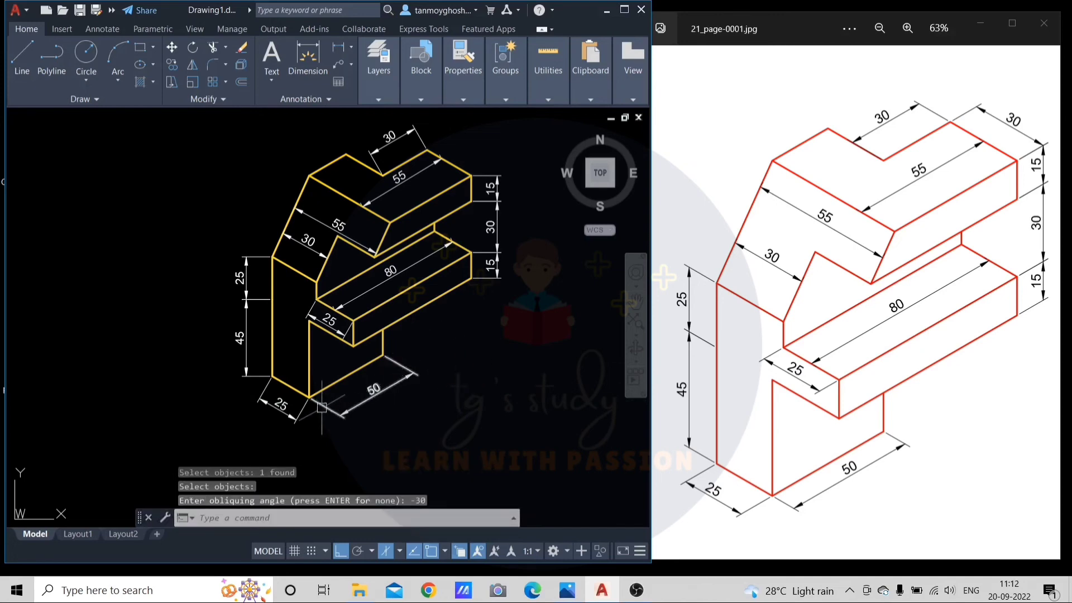
# Oblique the lower-left 25 dimension to 30 degrees
pyautogui.press('Return')
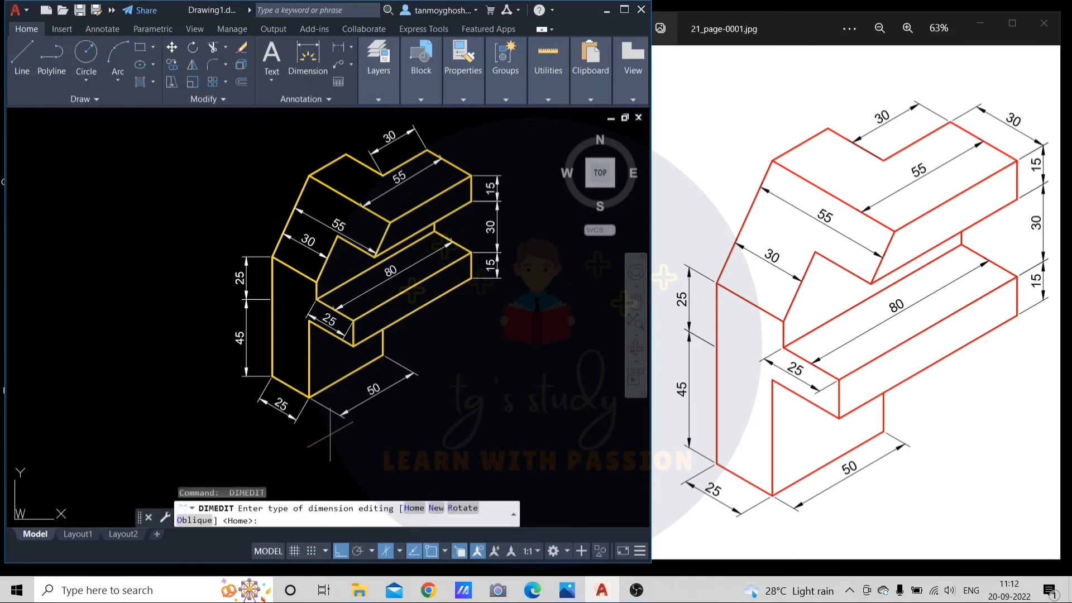
pyautogui.write('o')
pyautogui.press('Return')
pyautogui.click(284, 417)
pyautogui.press('Return')
pyautogui.write('30')
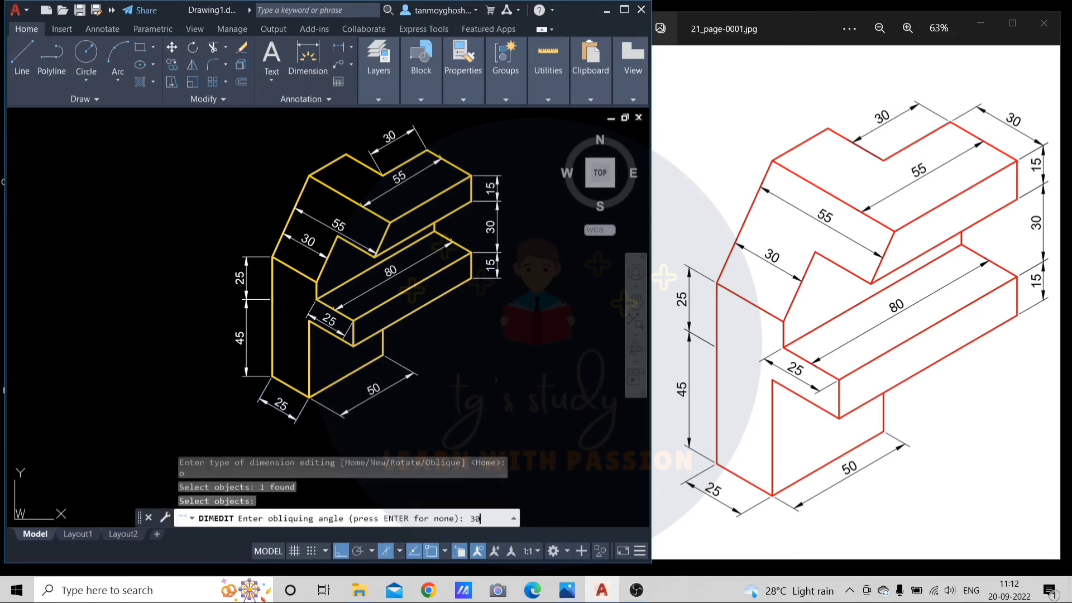
pyautogui.press('Return')
pyautogui.moveTo(479, 329); pyautogui.dragTo(469, 342, button='middle')
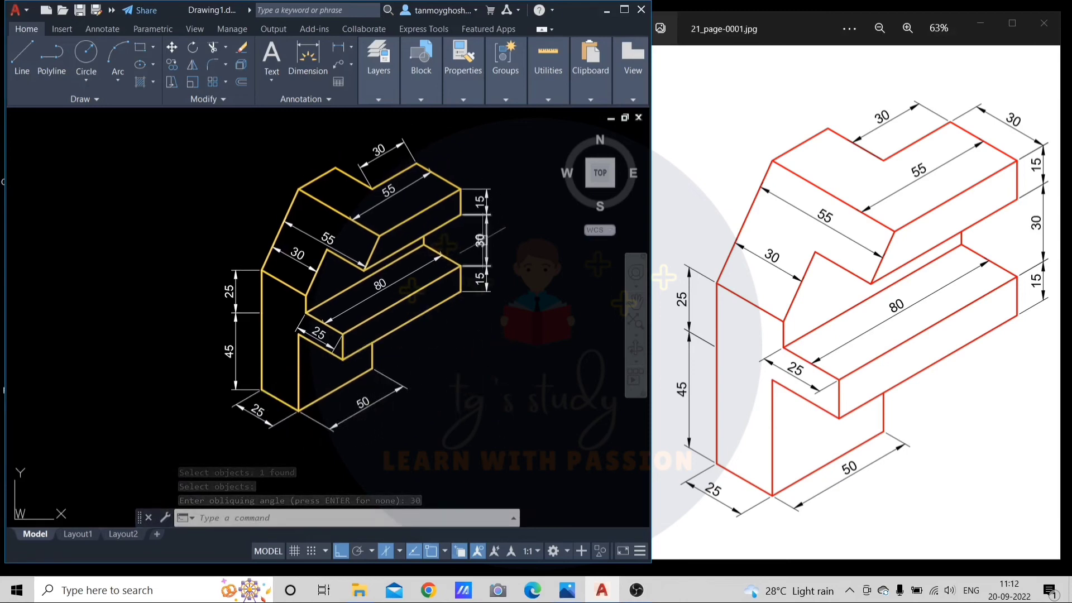
pyautogui.moveTo(523, 300); pyautogui.dragTo(516, 332, button='middle')
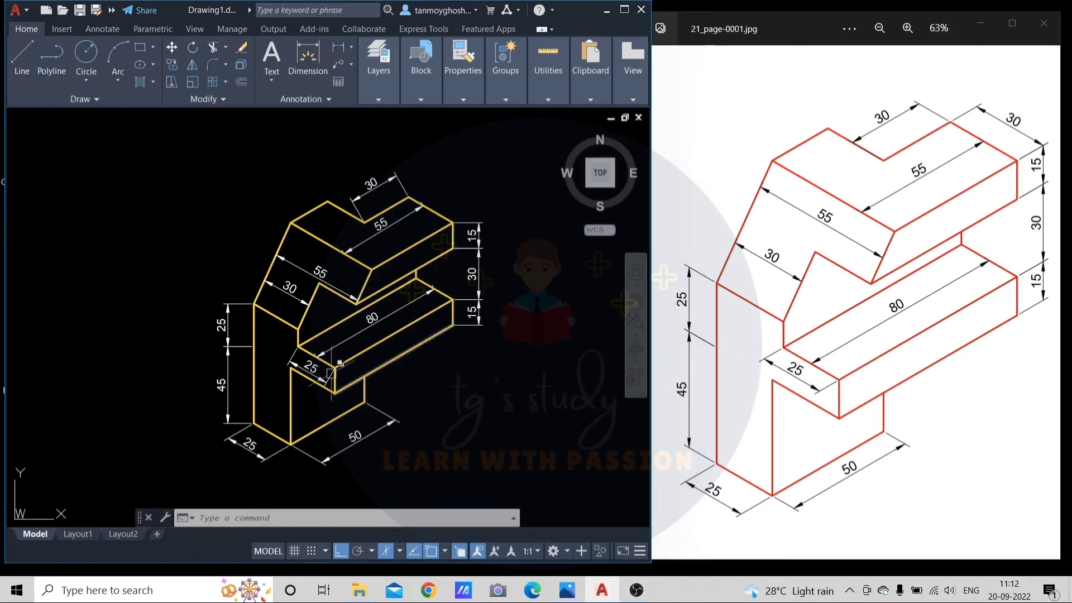
# Oblique the front 25 step dimension to follow the isometric edge
pyautogui.write('dimedit')
pyautogui.press('Return')
pyautogui.write('o')
pyautogui.press('Return')
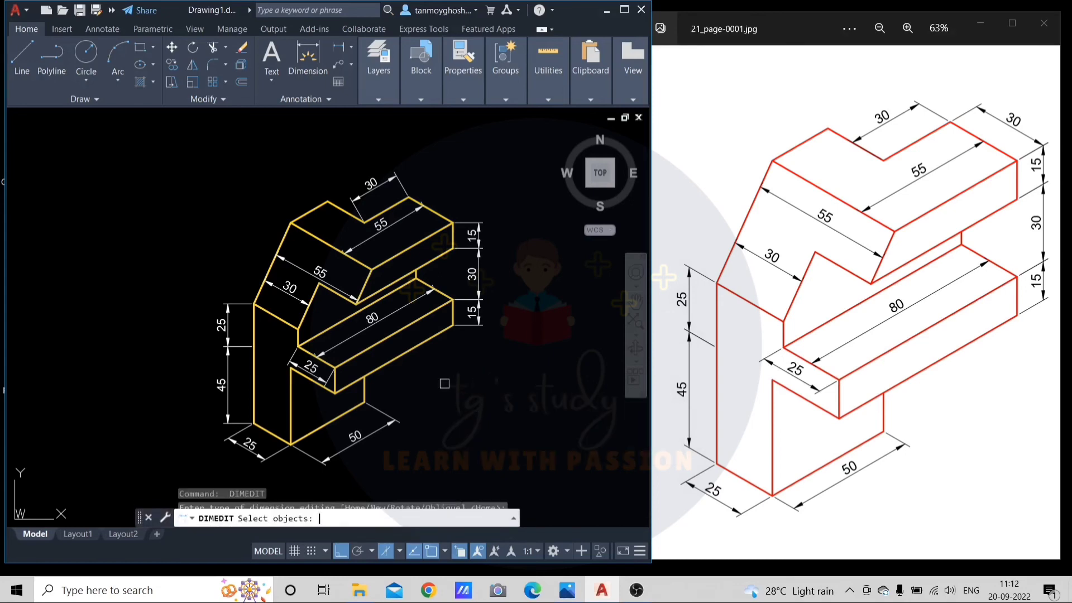
pyautogui.click(317, 373)
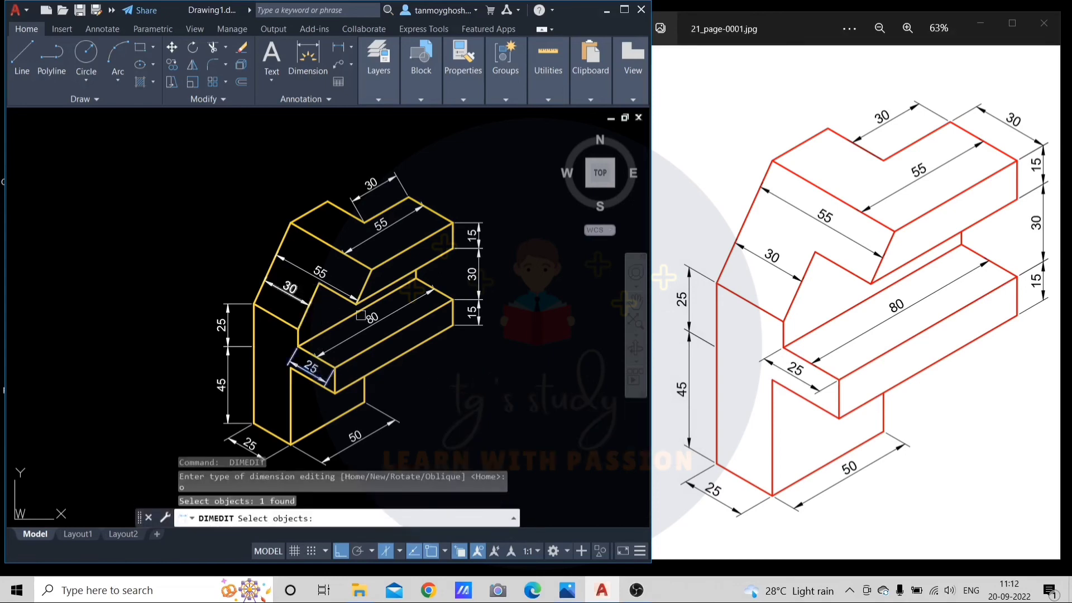
pyautogui.press('Return')
pyautogui.scroll(2, 370, 354)
pyautogui.click(313, 375)
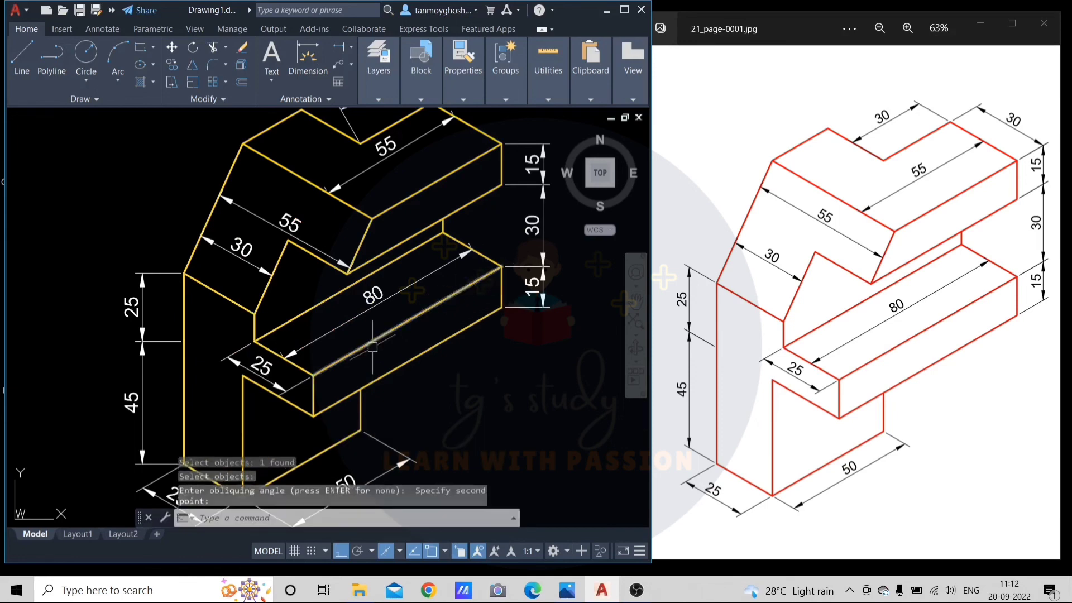
pyautogui.scroll(-2, 489, 274)
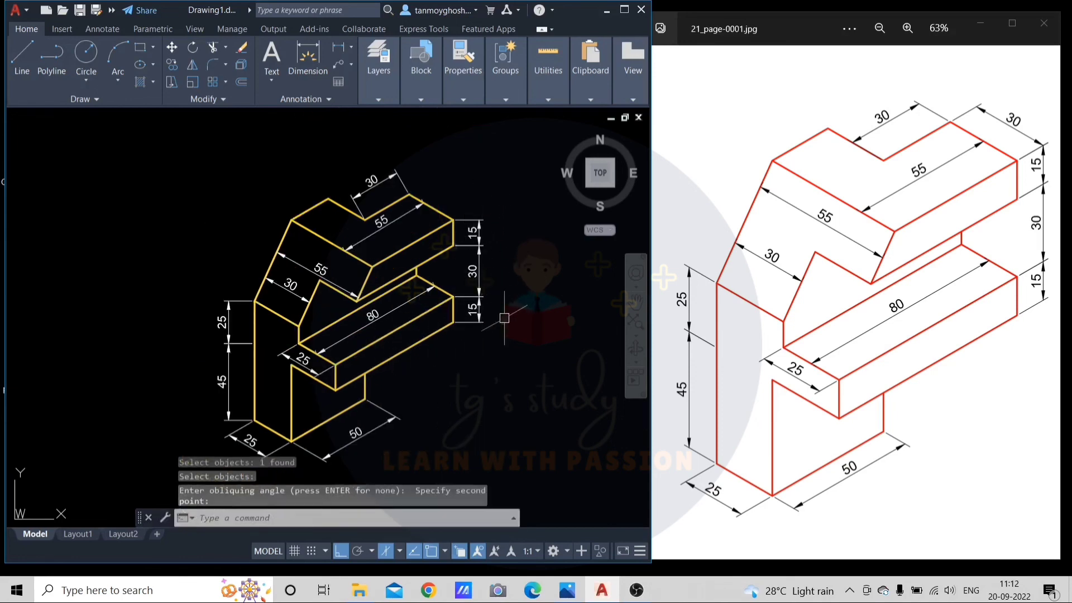
pyautogui.moveTo(527, 277); pyautogui.dragTo(507, 278, button='middle')
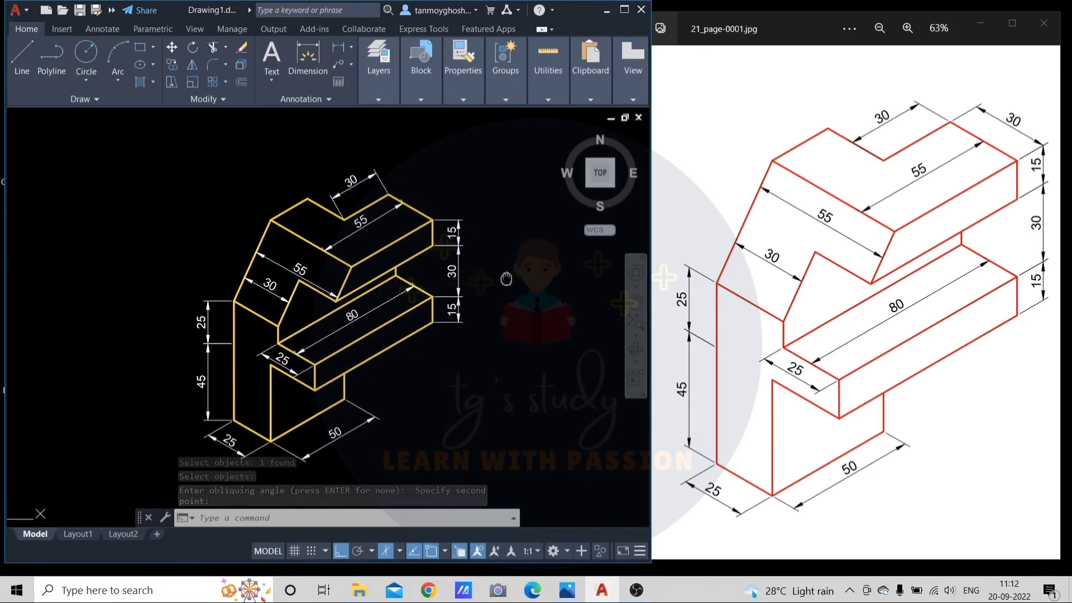
# Oblique the right-side 15, 30, 15 height stack along the edge direction
pyautogui.press('Return')
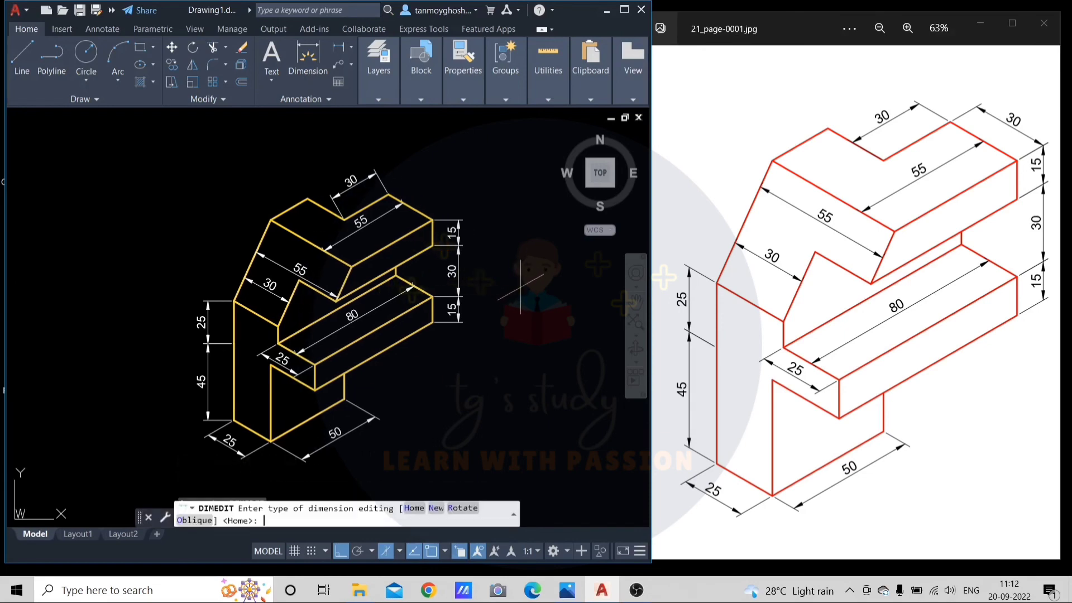
pyautogui.write('o')
pyautogui.press('Return')
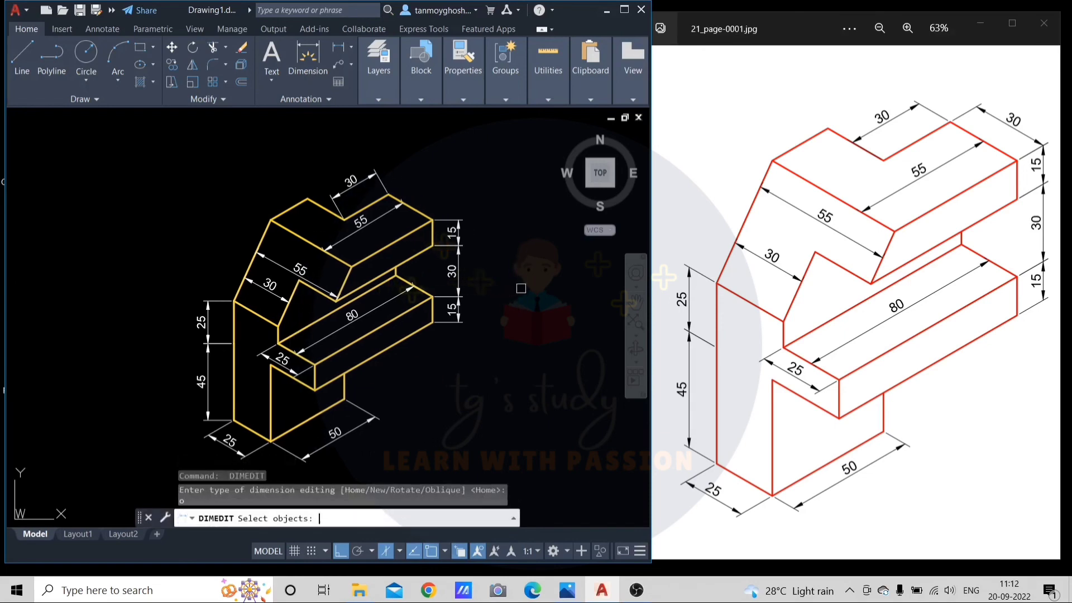
pyautogui.click(495, 203)
pyautogui.click(426, 363)
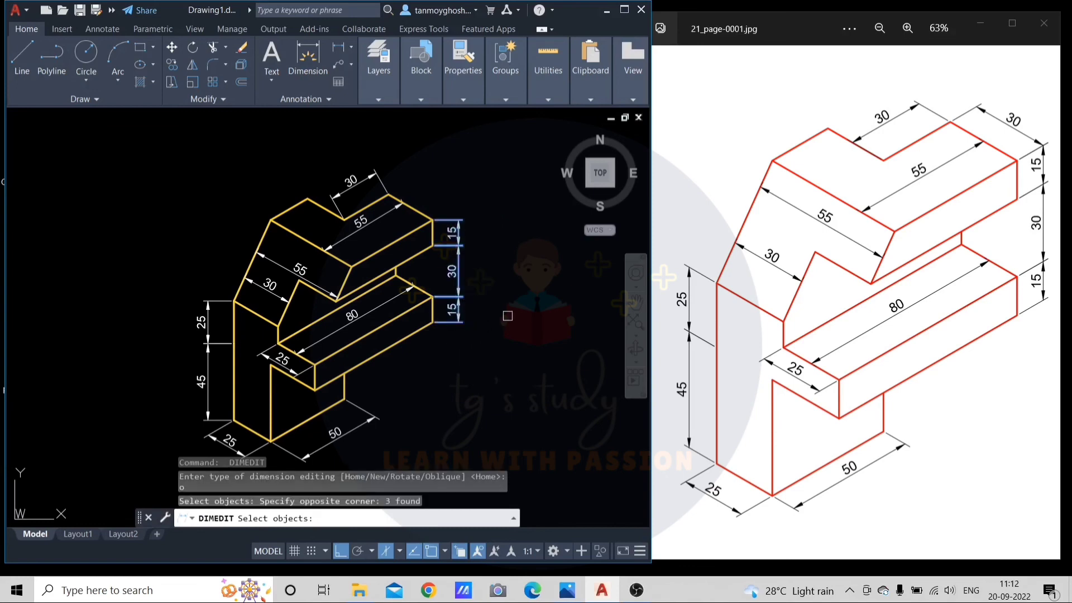
pyautogui.press('Return')
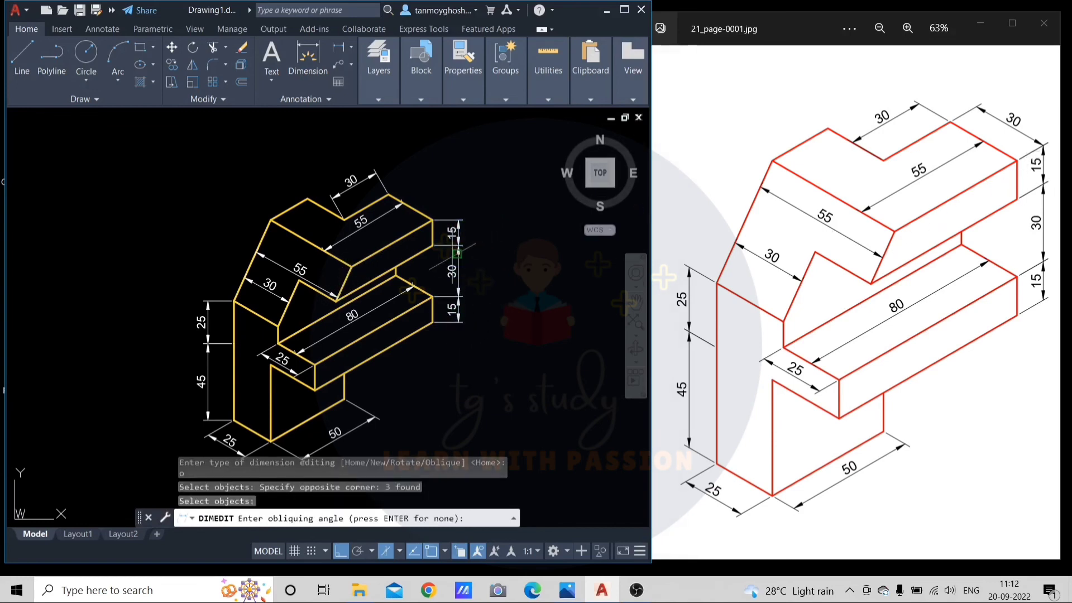
pyautogui.scroll(2, 443, 246)
pyautogui.click(361, 270)
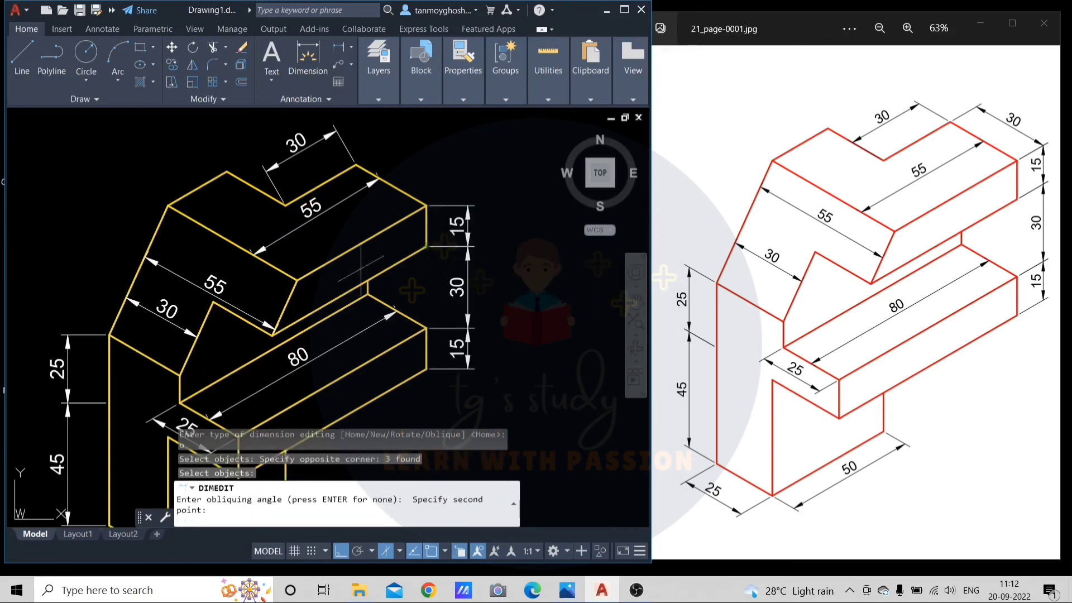
pyautogui.click(272, 324)
pyautogui.scroll(-2, 508, 254)
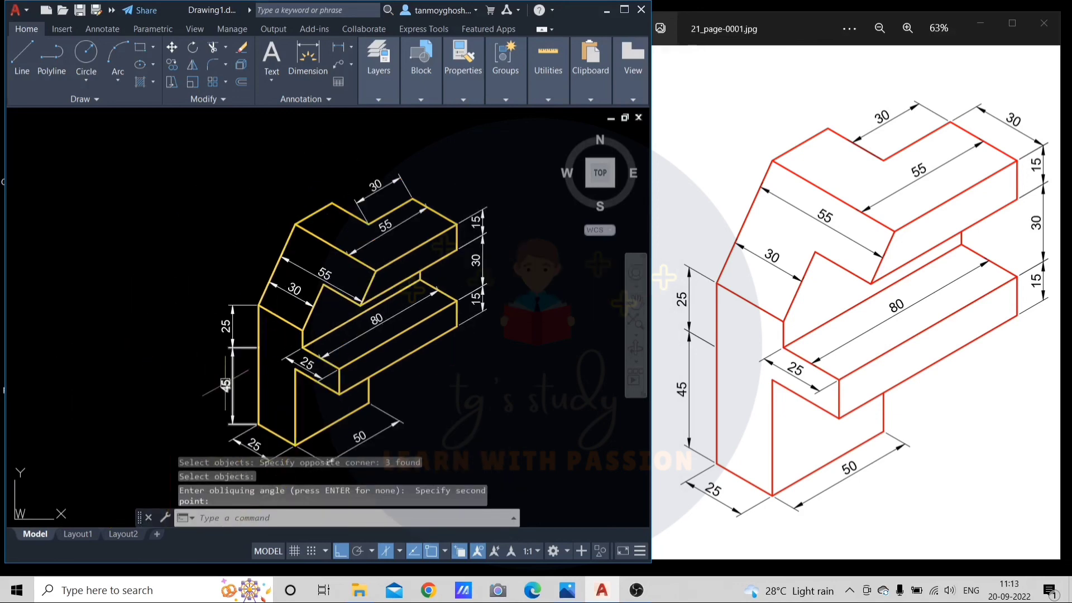
pyautogui.moveTo(508, 254); pyautogui.dragTo(530, 226, button='middle')
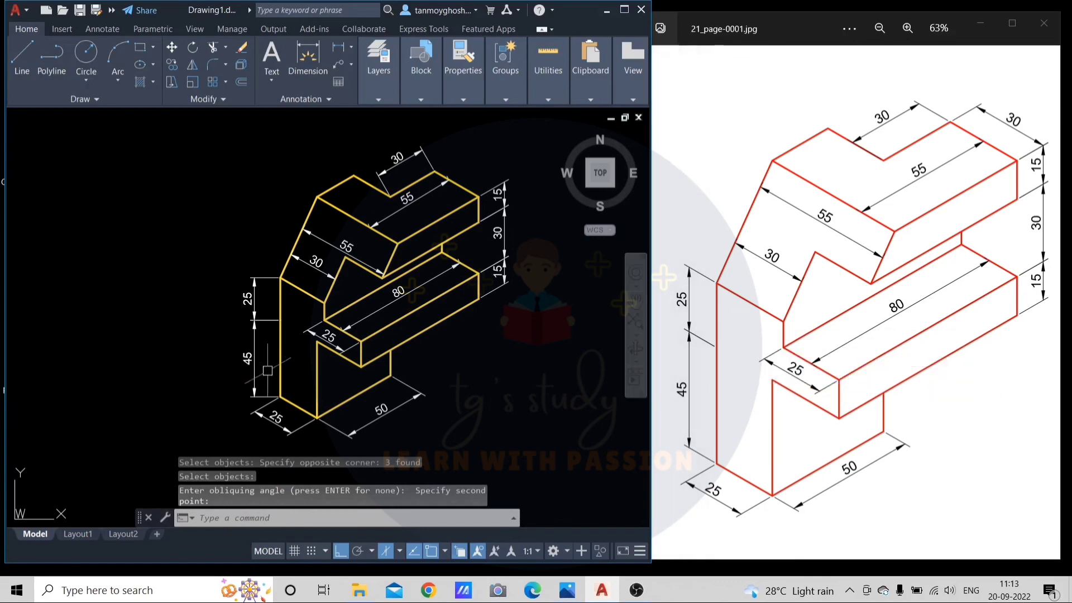
# Oblique the left 25 and 45 height dimensions along the isometric edge
pyautogui.scroll(2, 252, 347)
pyautogui.press('Return')
pyautogui.write('o')
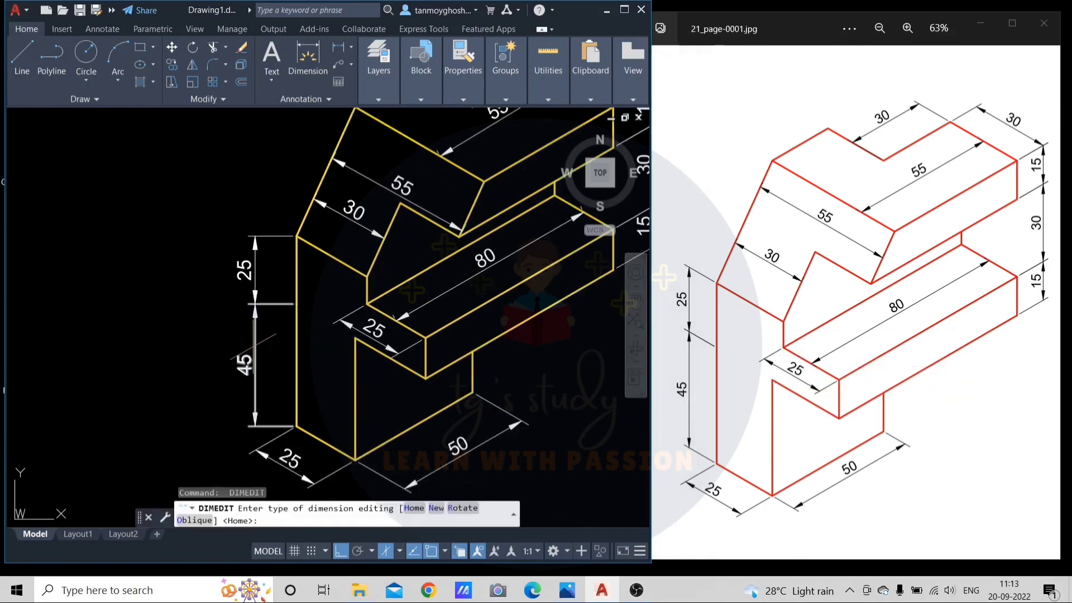
pyautogui.press('Return')
pyautogui.click(283, 212)
pyautogui.click(242, 331)
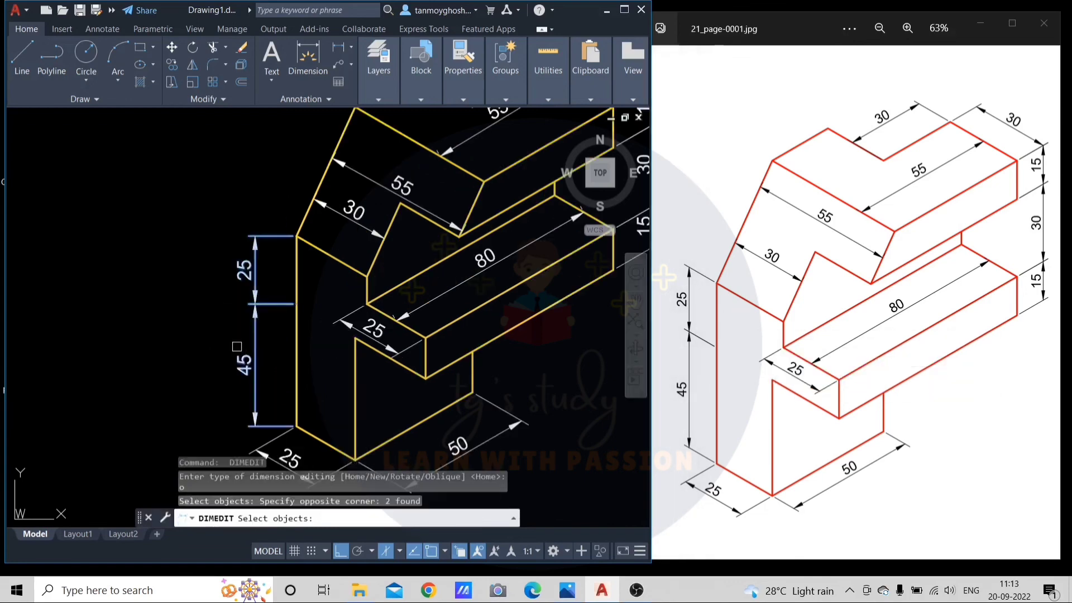
pyautogui.press('Return')
pyautogui.click(296, 236)
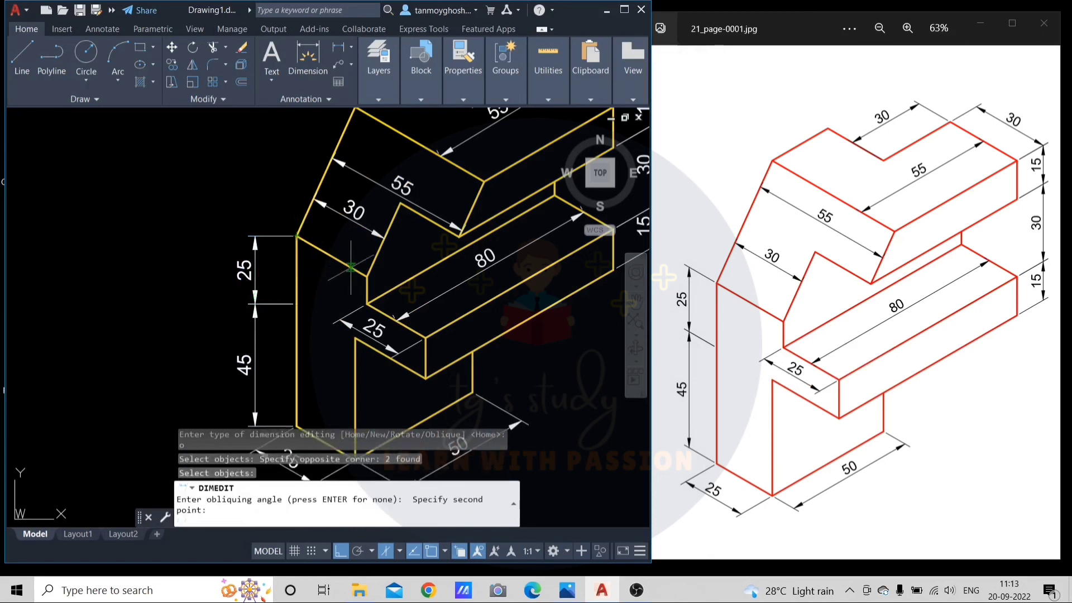
pyautogui.click(367, 277)
pyautogui.scroll(-3, 380, 251)
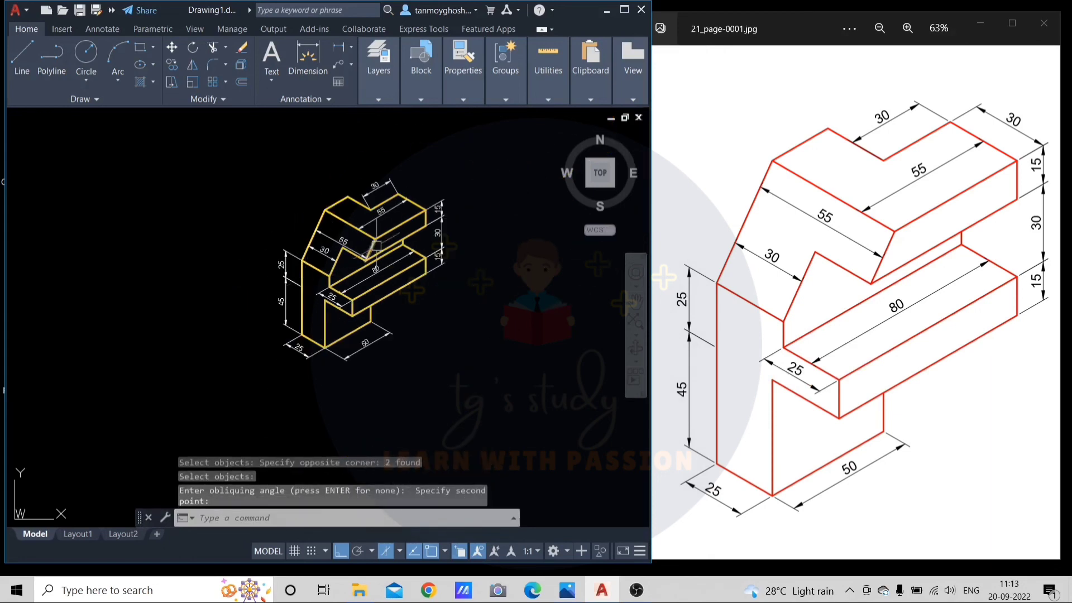
pyautogui.scroll(1, 385, 234)
pyautogui.scroll(1, 390, 220)
pyautogui.moveTo(391, 220); pyautogui.dragTo(383, 244, button='middle')
# Oblique the top 30 dimension to match the reference drawing
pyautogui.press('Return')
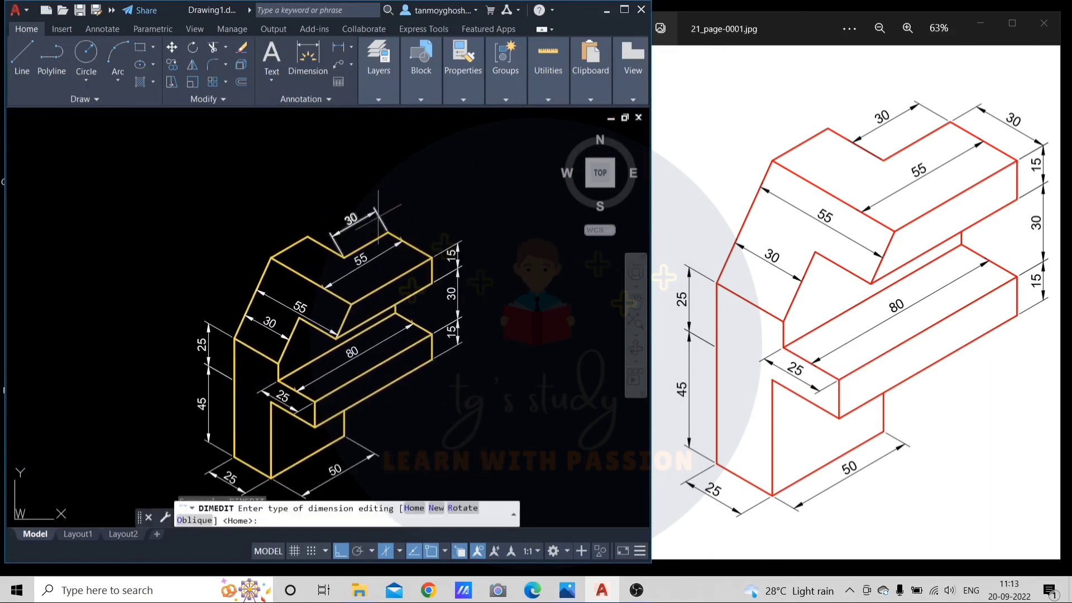
pyautogui.write('o')
pyautogui.press('Return')
pyautogui.click(370, 214)
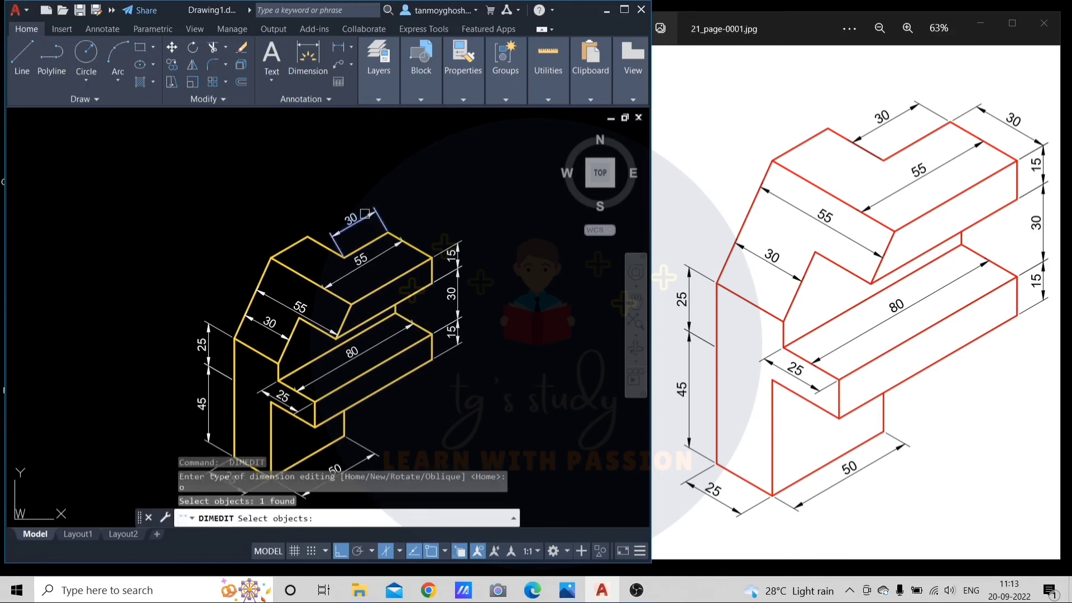
pyautogui.press('Return')
pyautogui.click(399, 240)
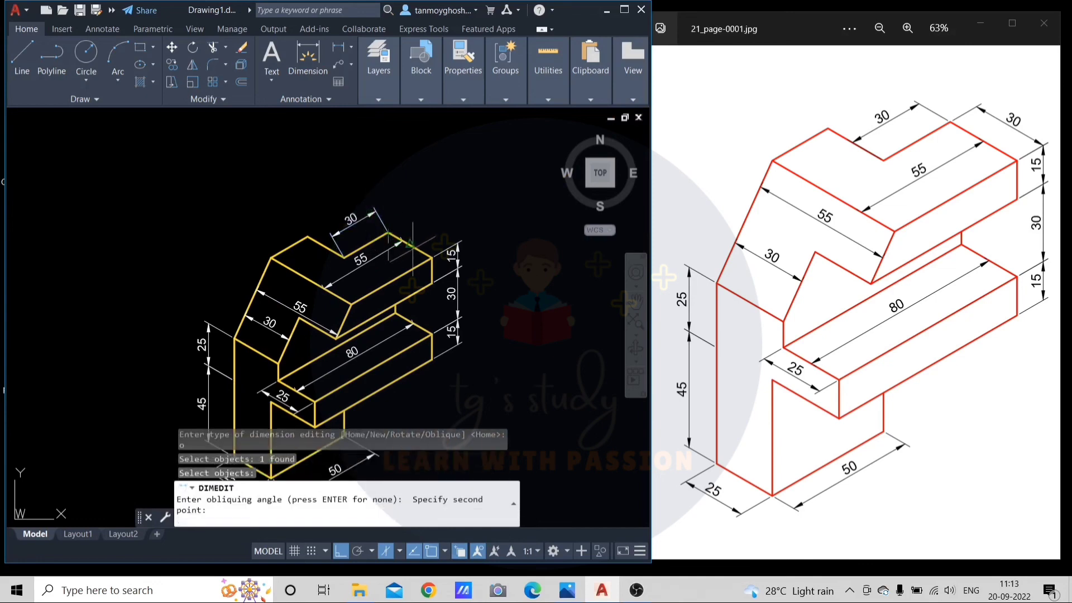
pyautogui.click(446, 218)
pyautogui.press('Escape')
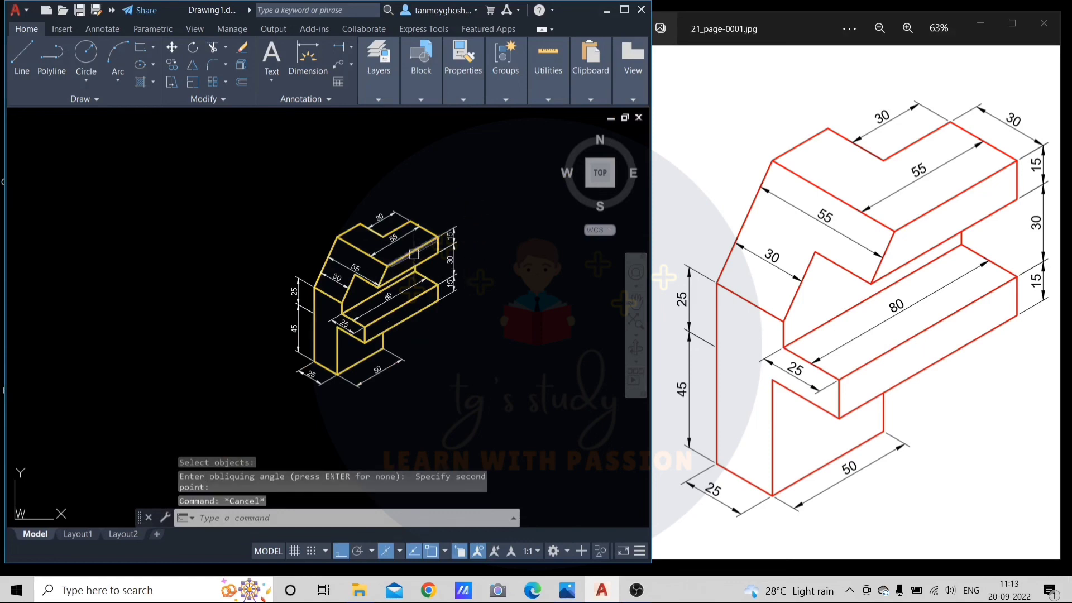
pyautogui.moveTo(387, 322)
pyautogui.mouseDown(button='middle')
pyautogui.moveTo(408, 290)
pyautogui.moveTo(406, 265)
pyautogui.mouseUp(button='middle')
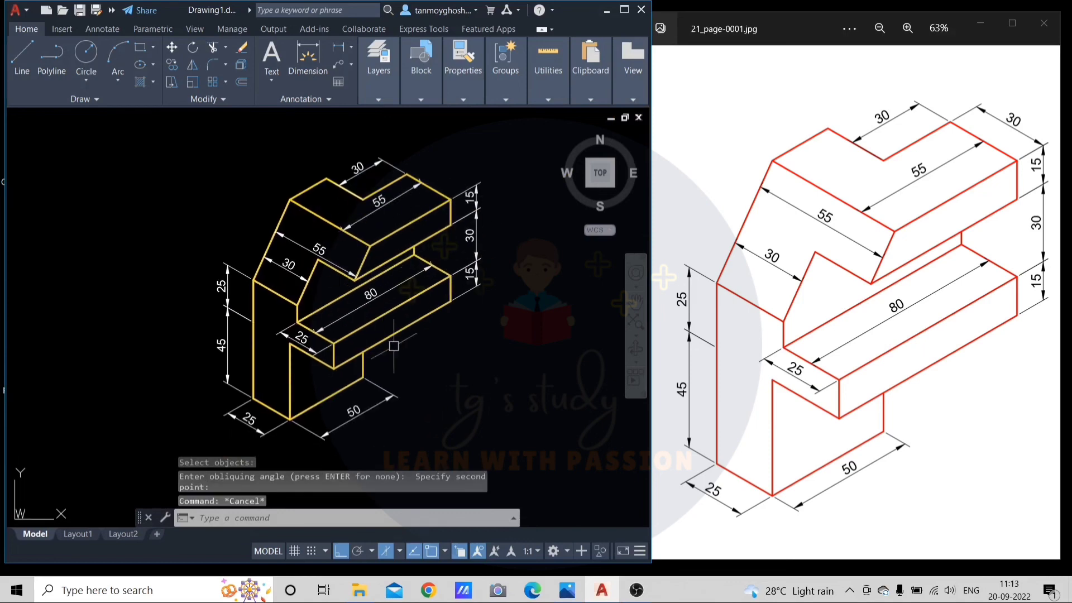
pyautogui.scroll(1, 463, 279)
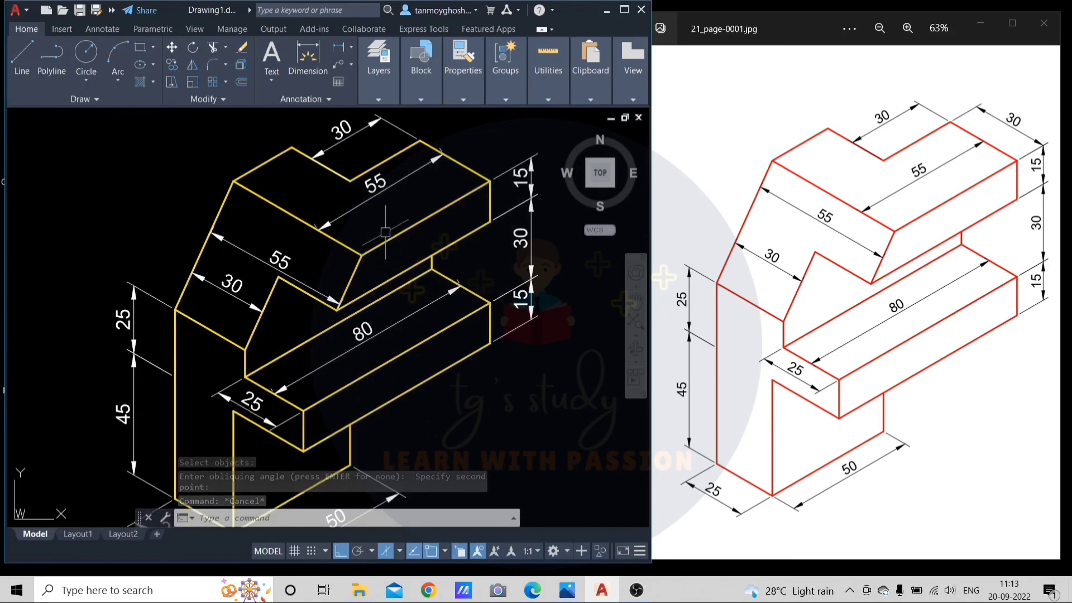
pyautogui.scroll(-1, 458, 276)
pyautogui.moveTo(439, 264); pyautogui.dragTo(415, 267, button='middle')
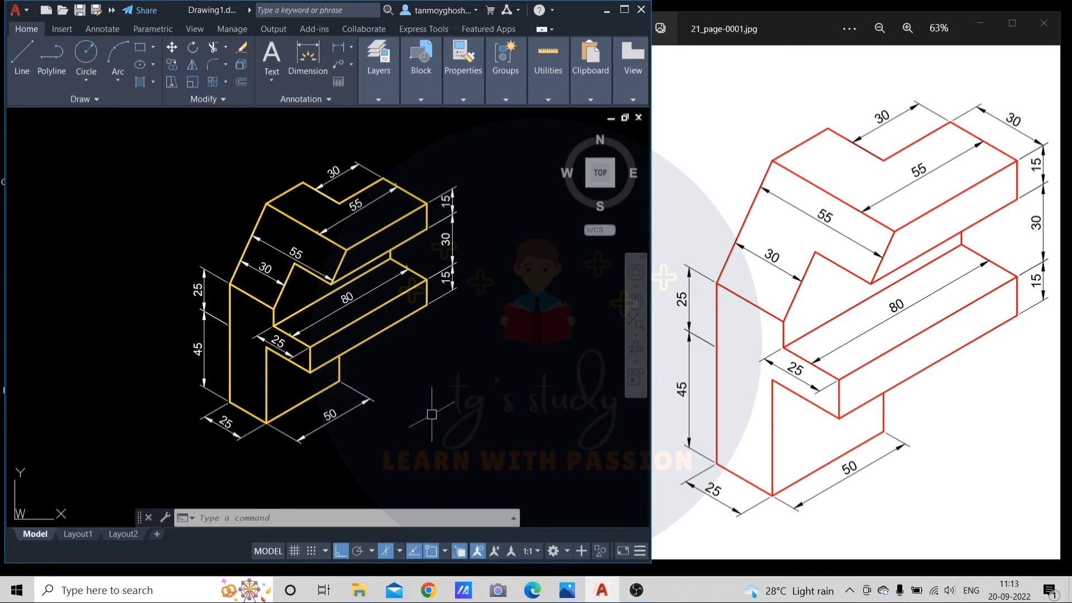
pyautogui.moveTo(431, 415); pyautogui.dragTo(418, 439, button='middle')
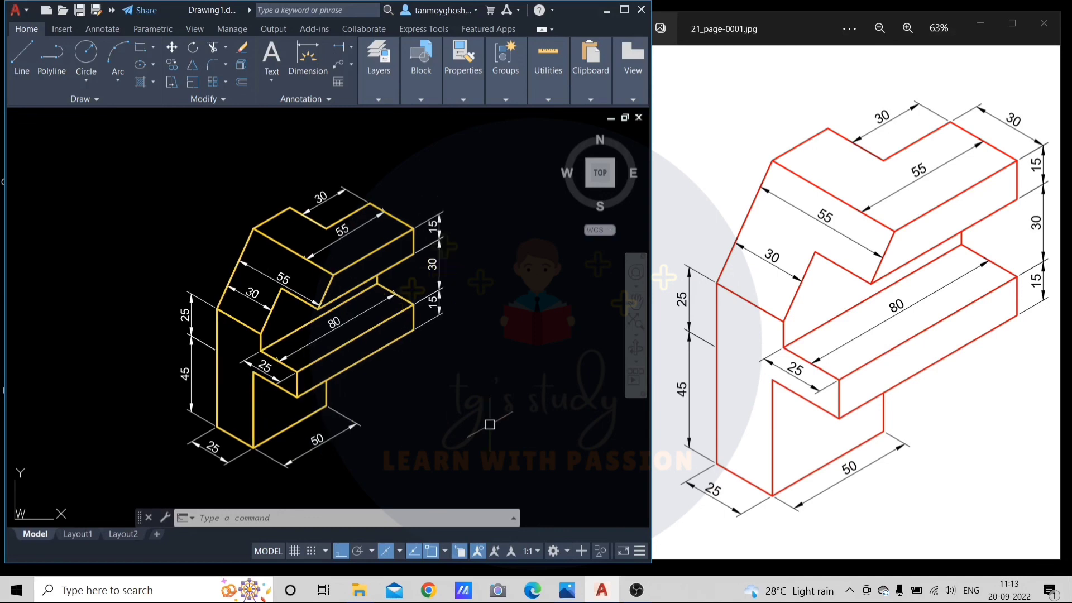